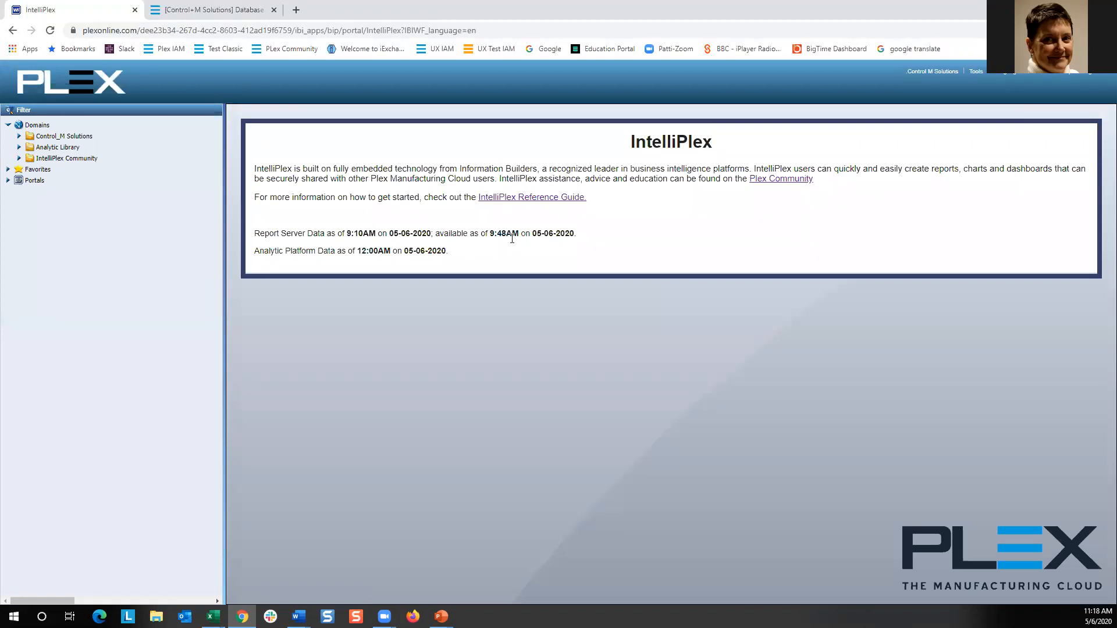
Browse the IntelliPlex Reference Guide help topics on creating reports, charts and formatting dates.
left_click(528, 198)
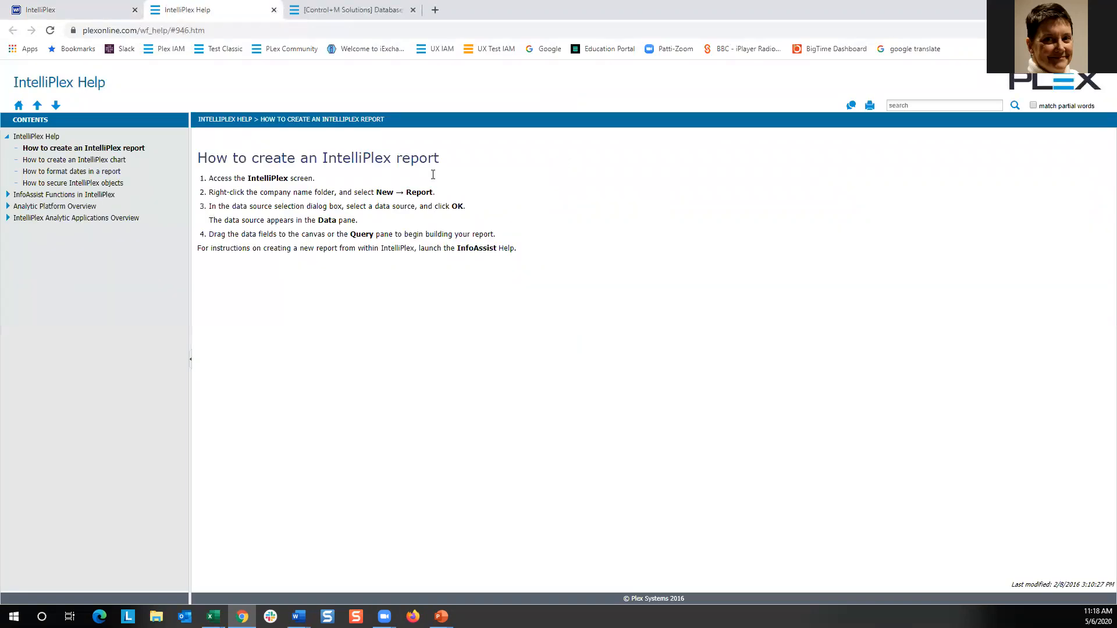
left_click(77, 160)
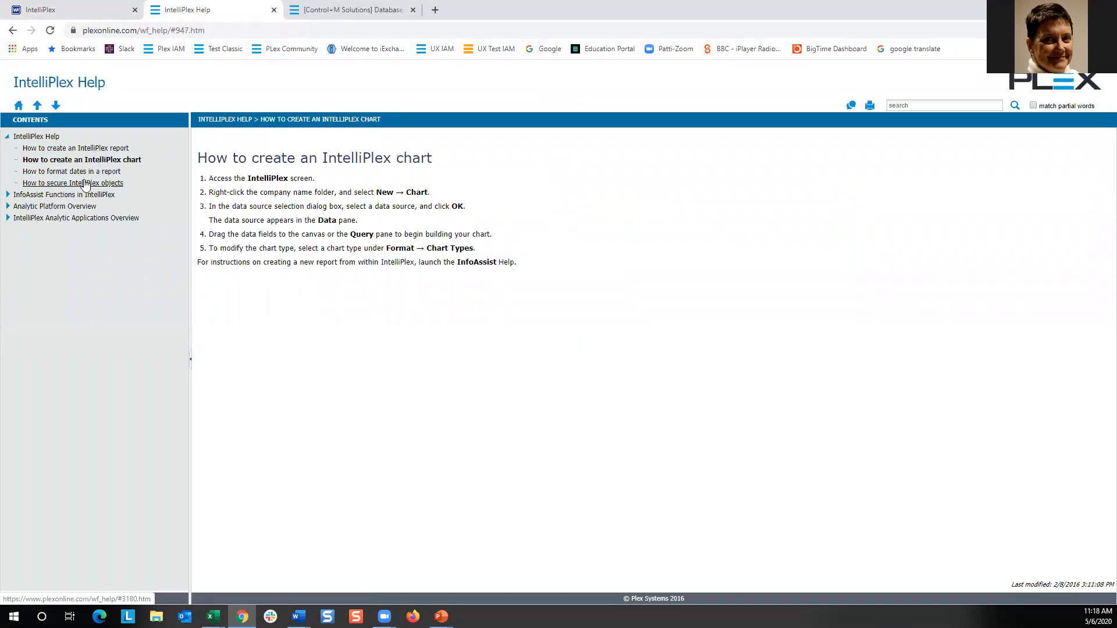
left_click(81, 172)
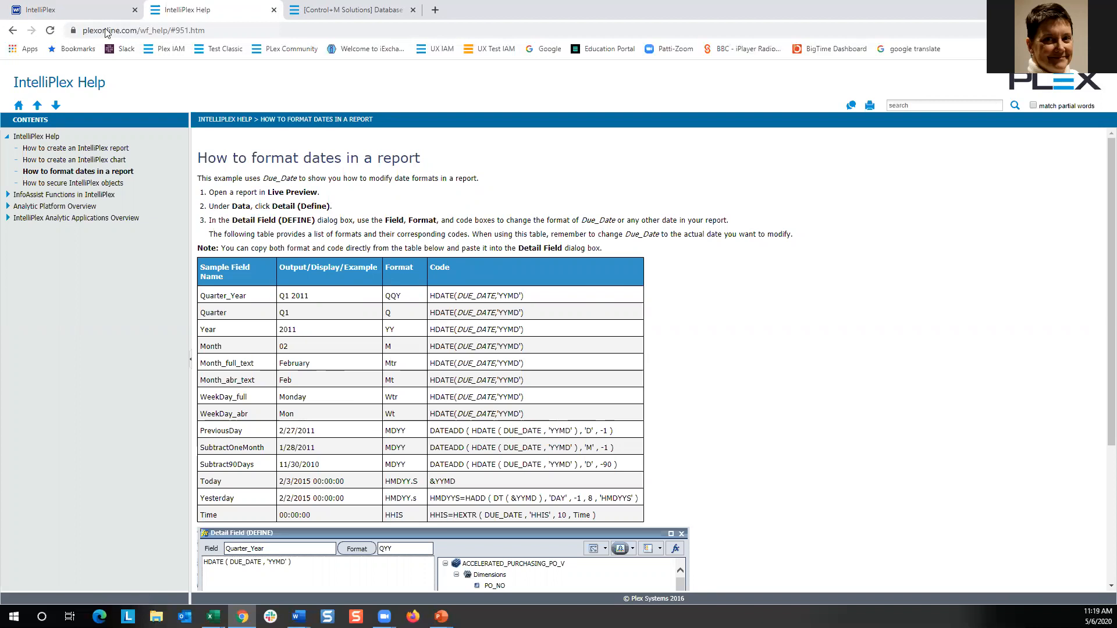
left_click(100, 12)
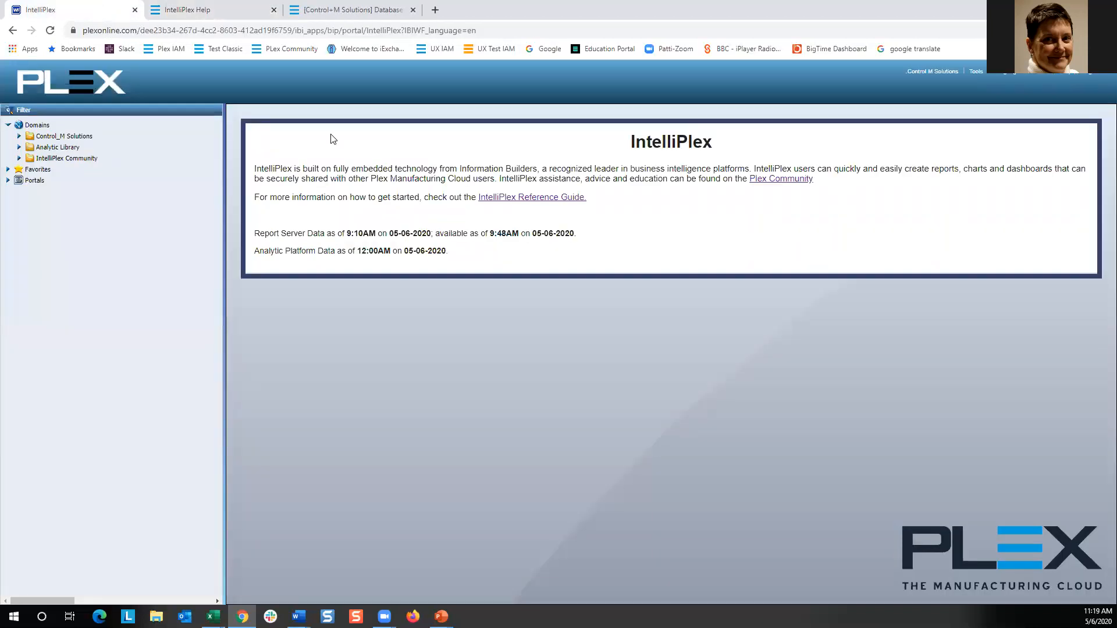
Expand the Control_M Solutions, IntelliPlex Community and Plex Examples folders in the domain tree.
left_click(19, 136)
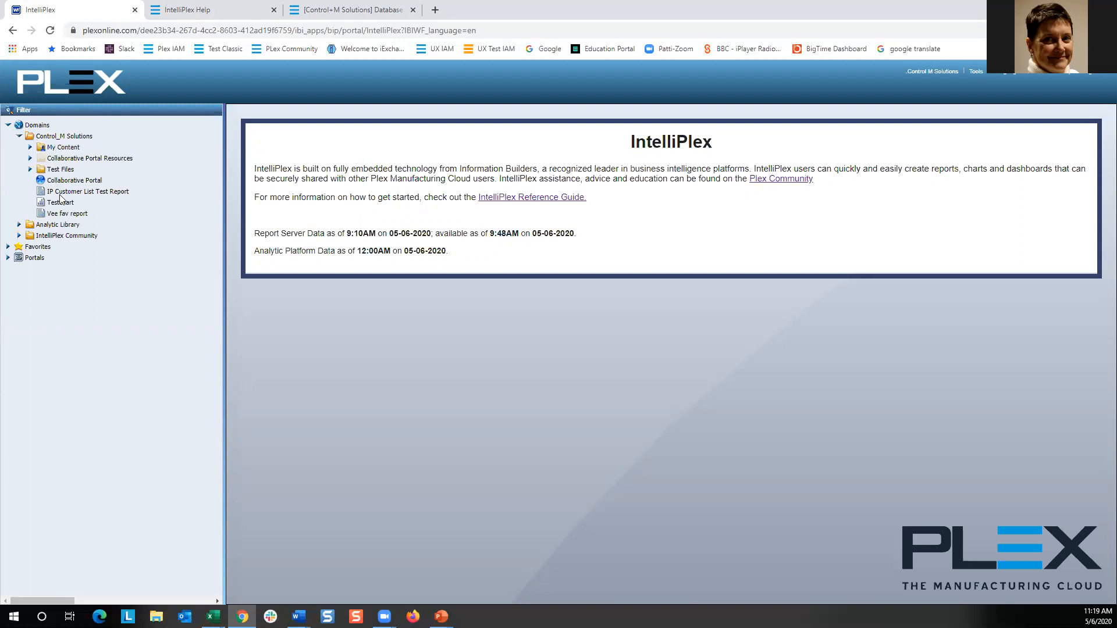
left_click(19, 236)
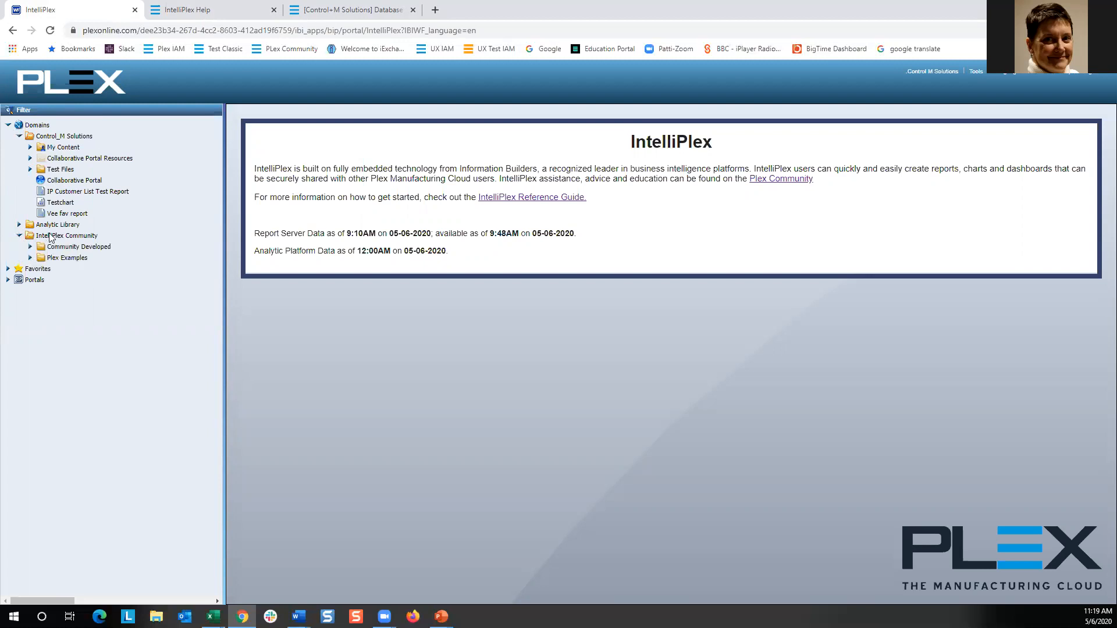
left_click(30, 257)
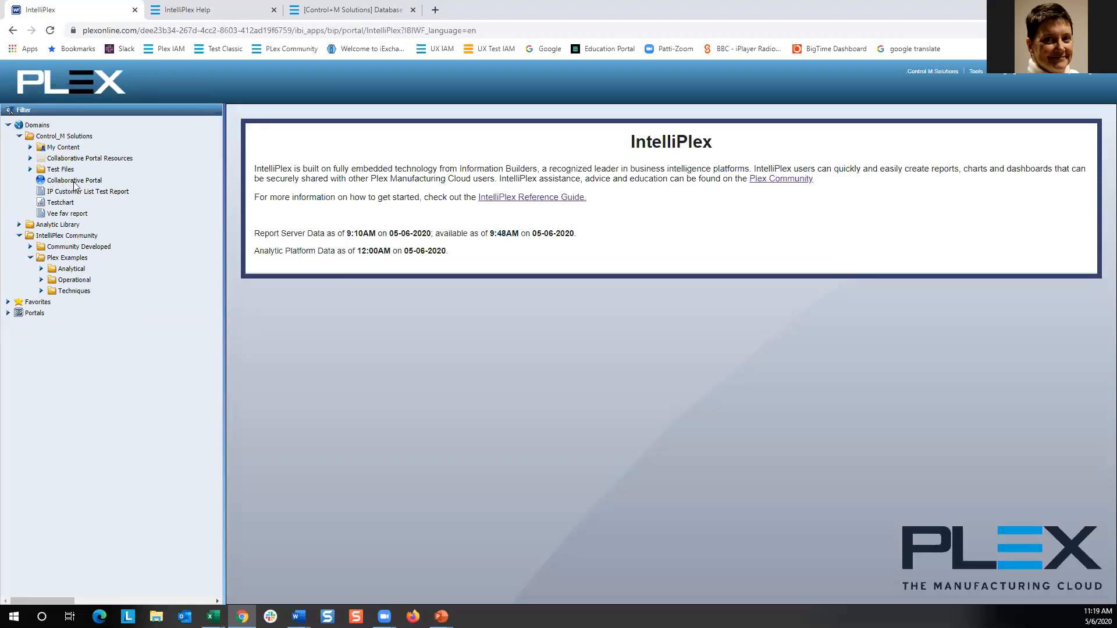
mouse_move(66, 171)
left_click(63, 149)
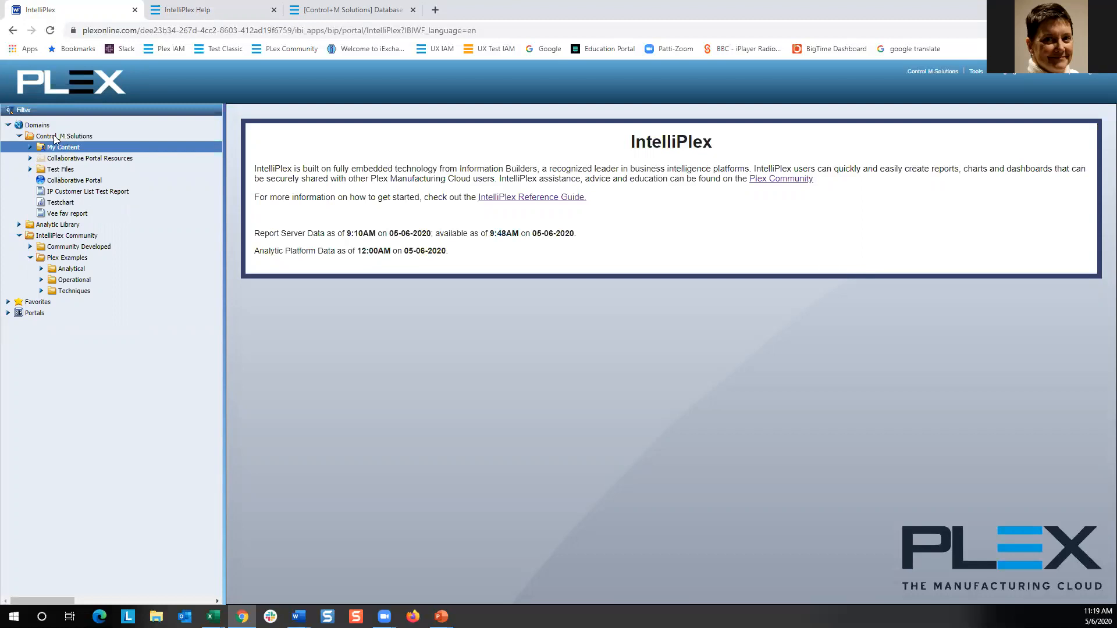
Create a new report in the Control_M Solutions folder.
left_click(55, 138)
right_click(56, 137)
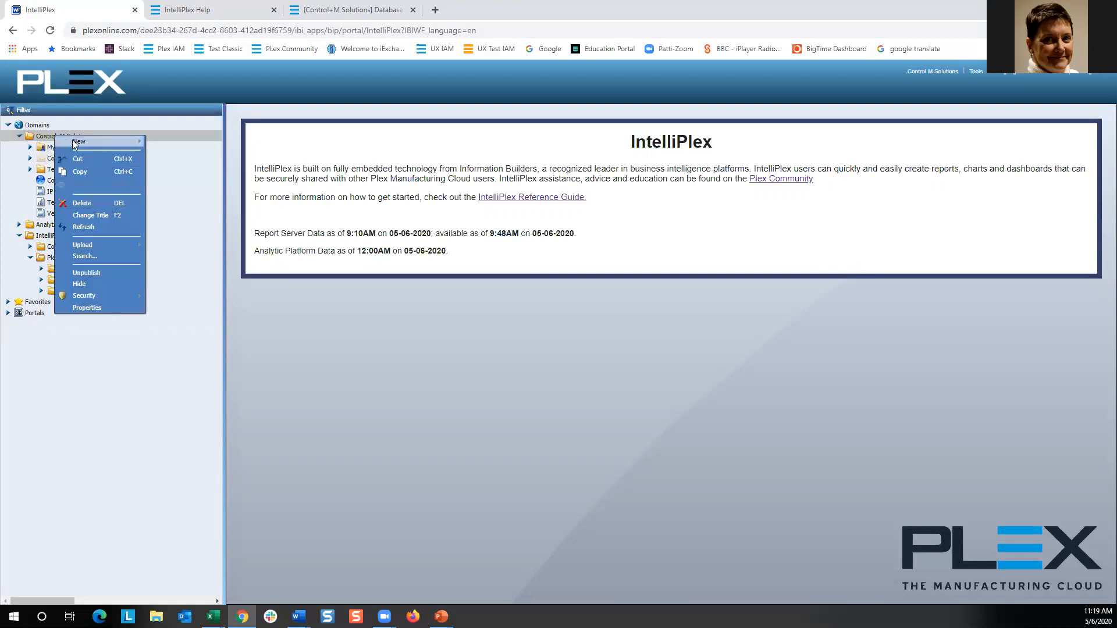
mouse_move(75, 140)
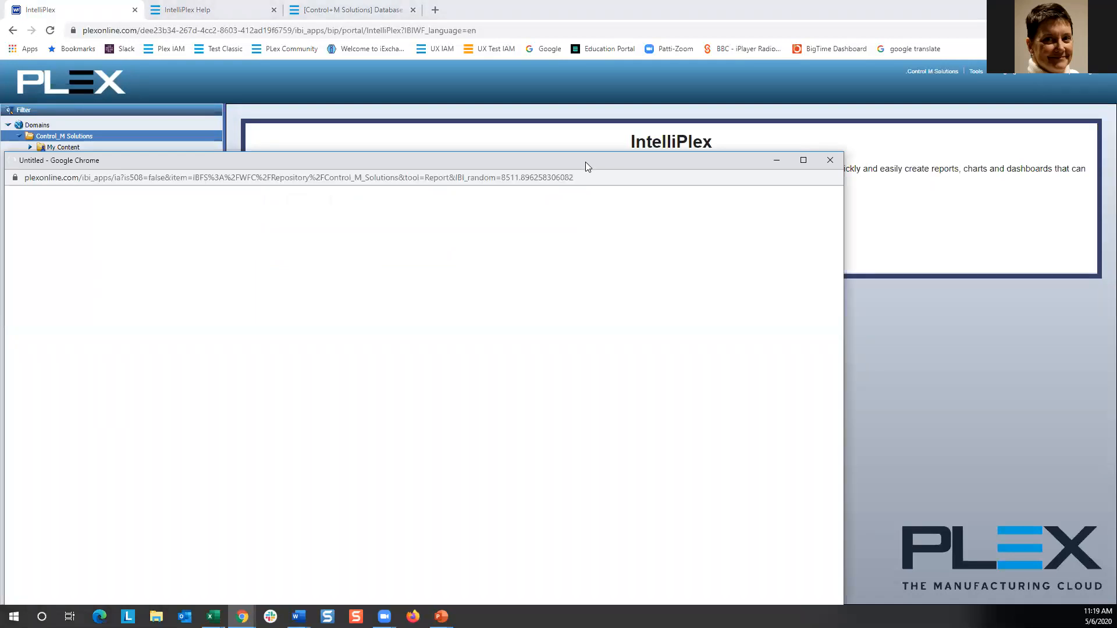
left_click_drag(585, 162, 691, 89)
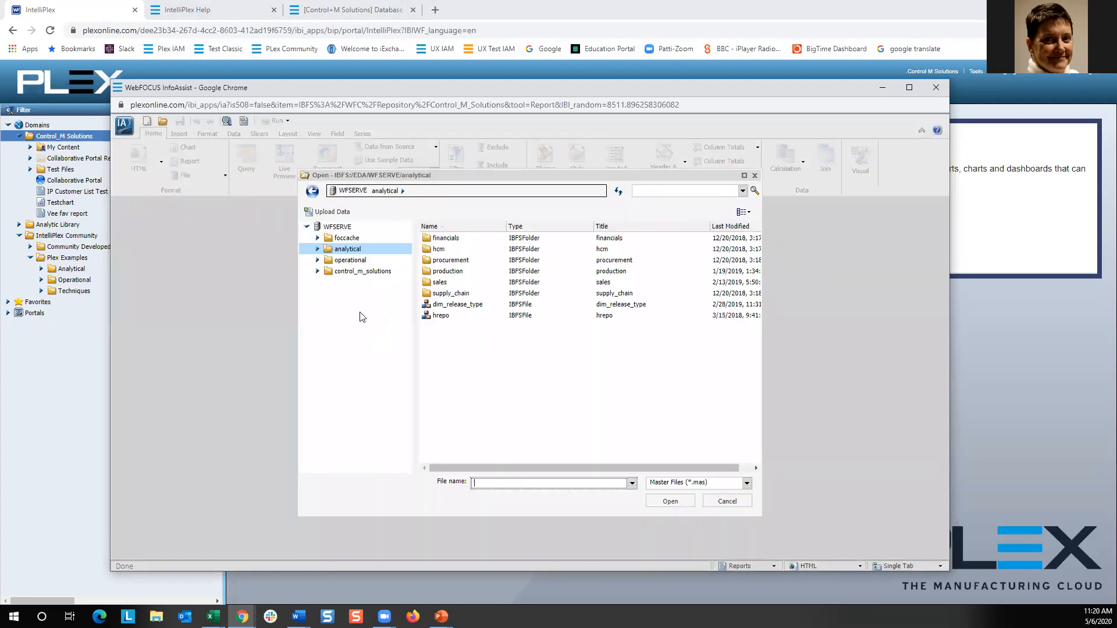
Open accelerated_ar_invoice_v from operational > accelerated > standard as the report's data source.
left_click(318, 249)
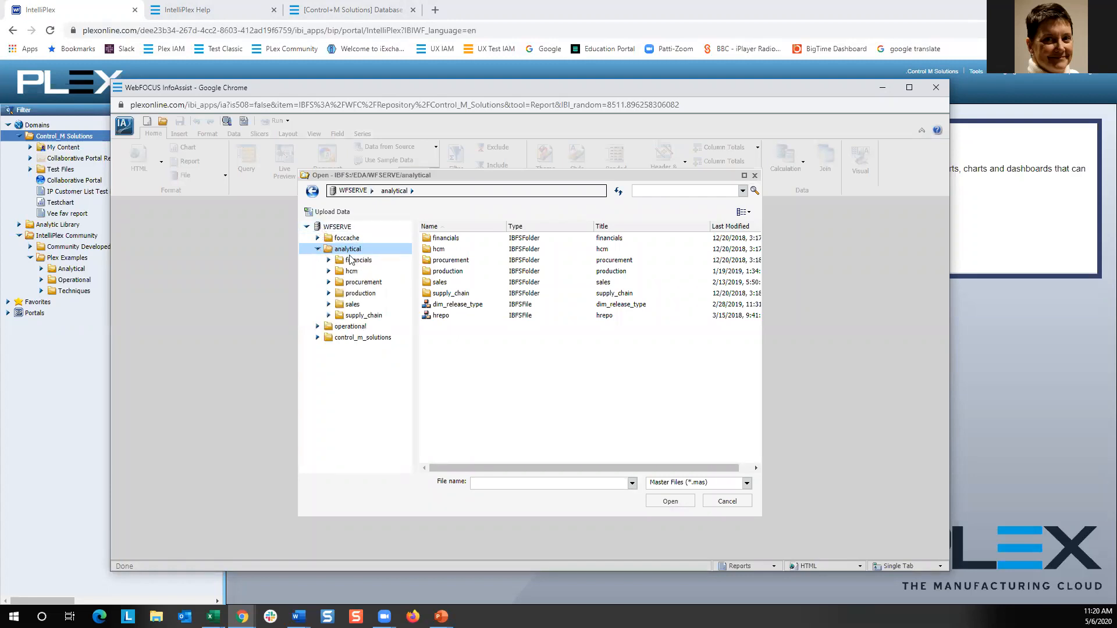
left_click(318, 329)
left_click_drag(405, 318, 403, 298)
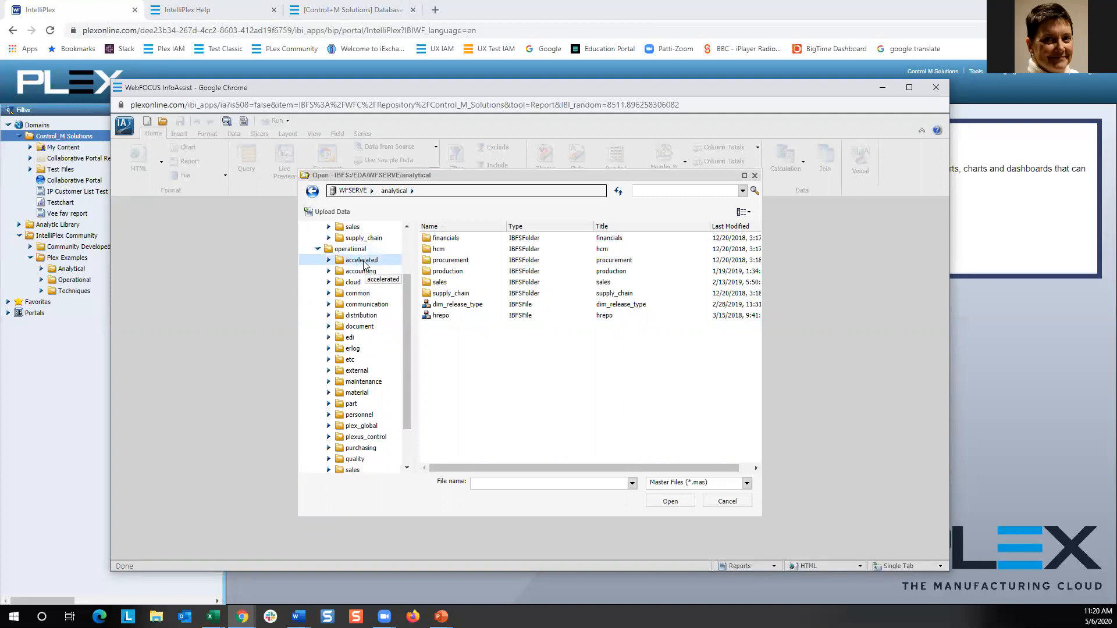
left_click(329, 261)
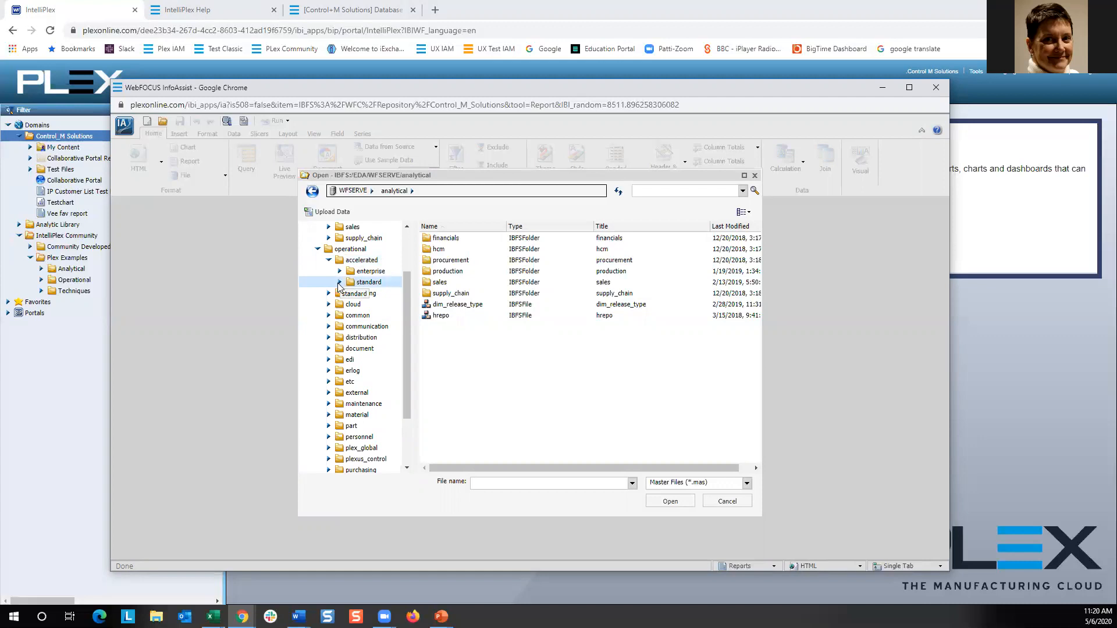
left_click(362, 283)
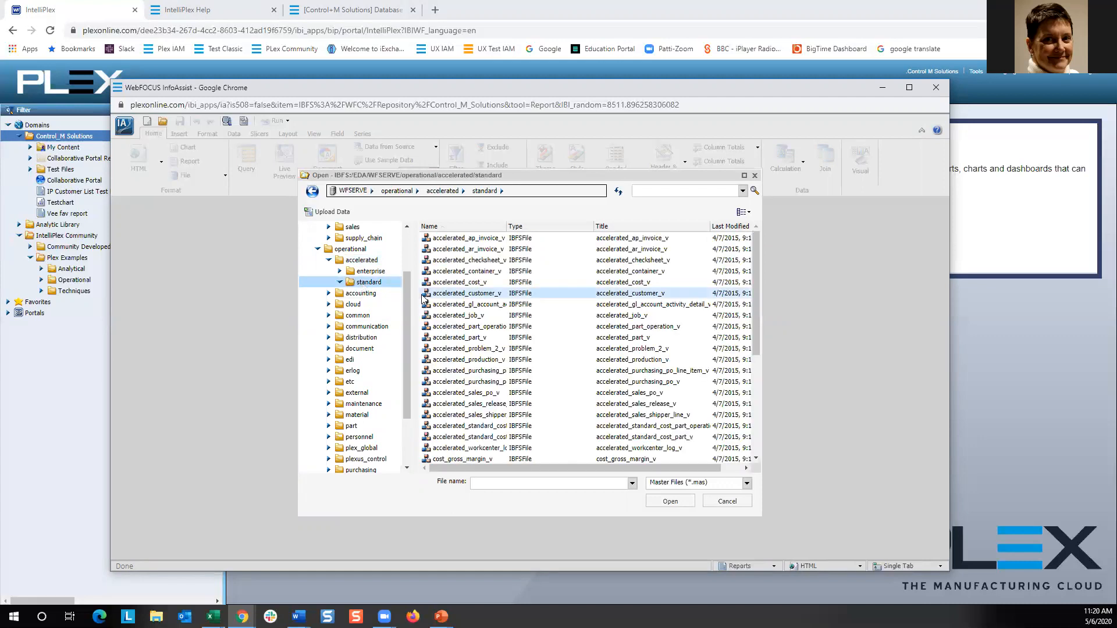
left_click_drag(496, 231, 545, 231)
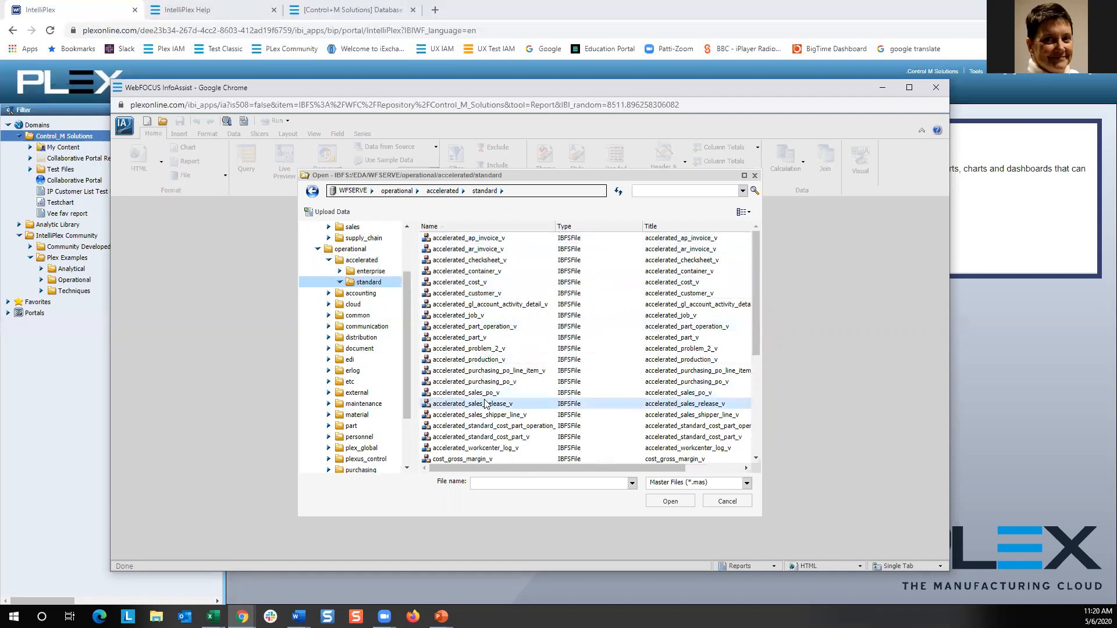
left_click(483, 252)
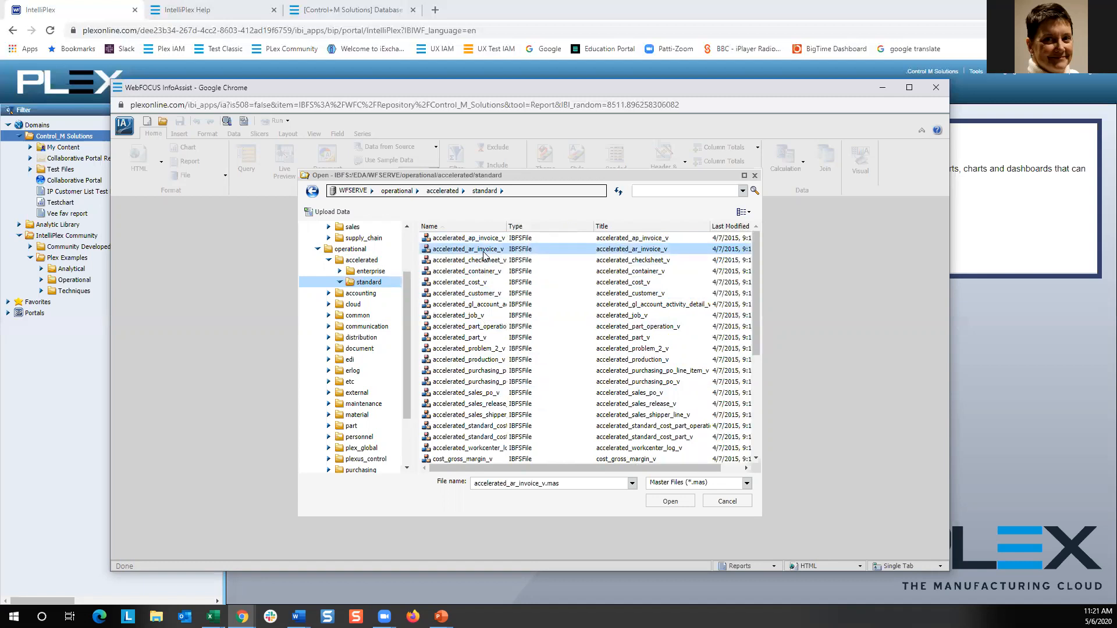
left_click(670, 502)
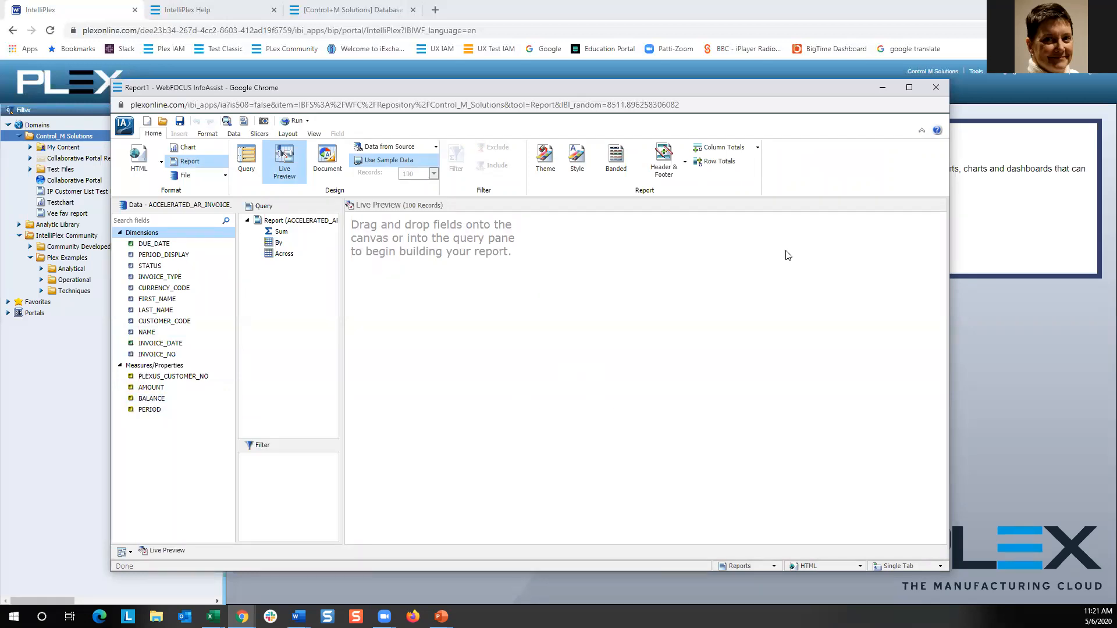
Add STATUS, CUSTOMER_CODE and INVOICE_NO to the report as sort-by fields.
left_click(154, 265)
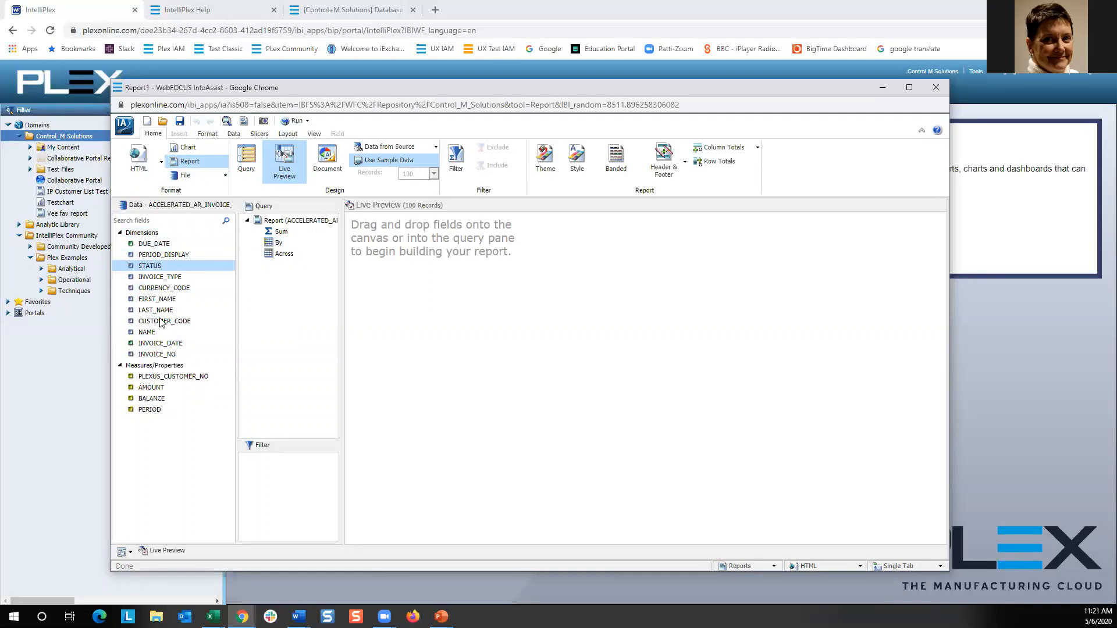
left_click(157, 355)
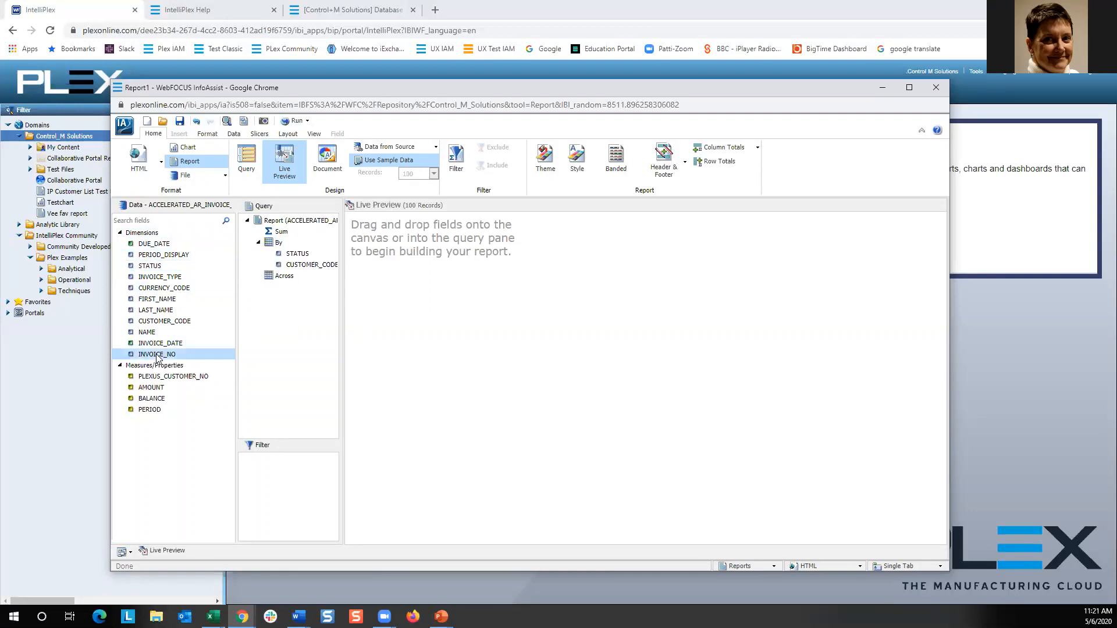
left_click_drag(157, 357, 431, 233)
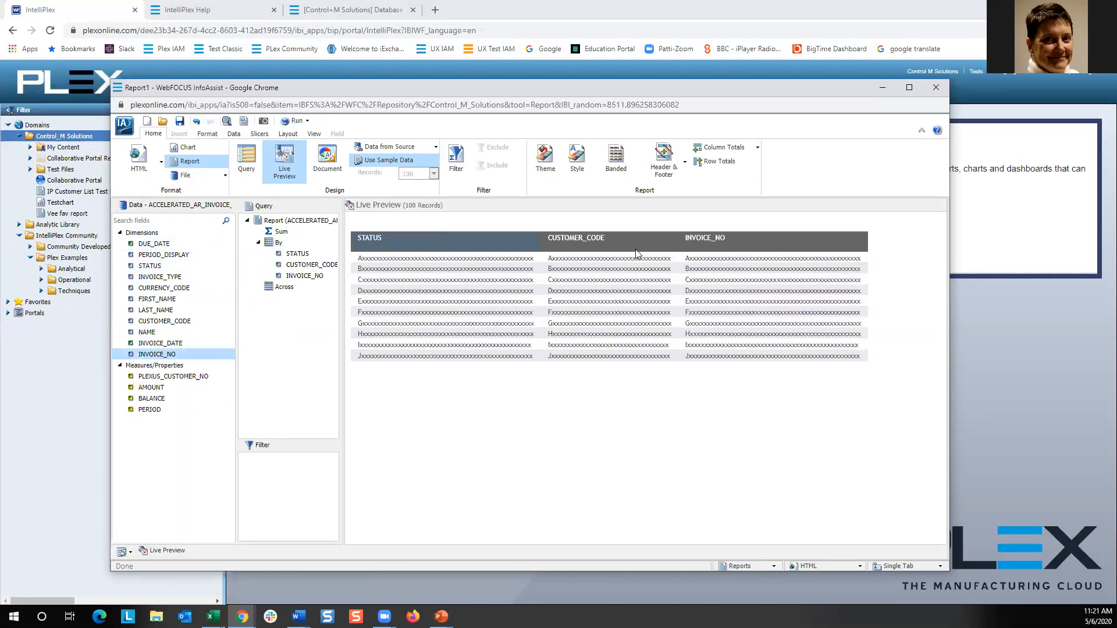
Delete the INVOICE_NO column and add AMOUNT as a summed measure.
right_click(733, 241)
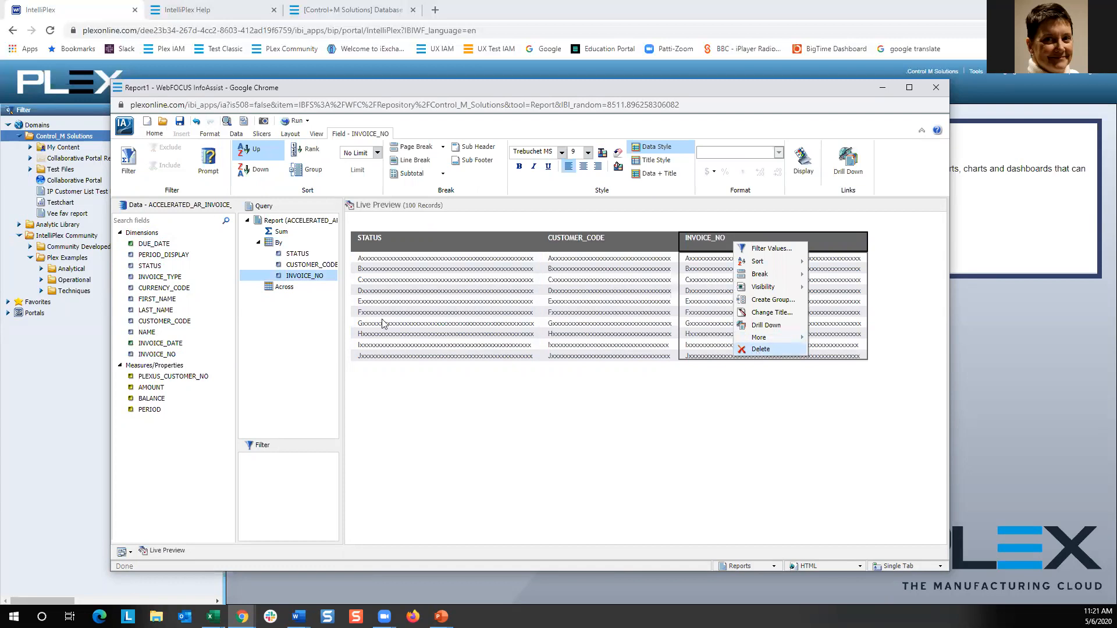
left_click_drag(143, 393, 692, 293)
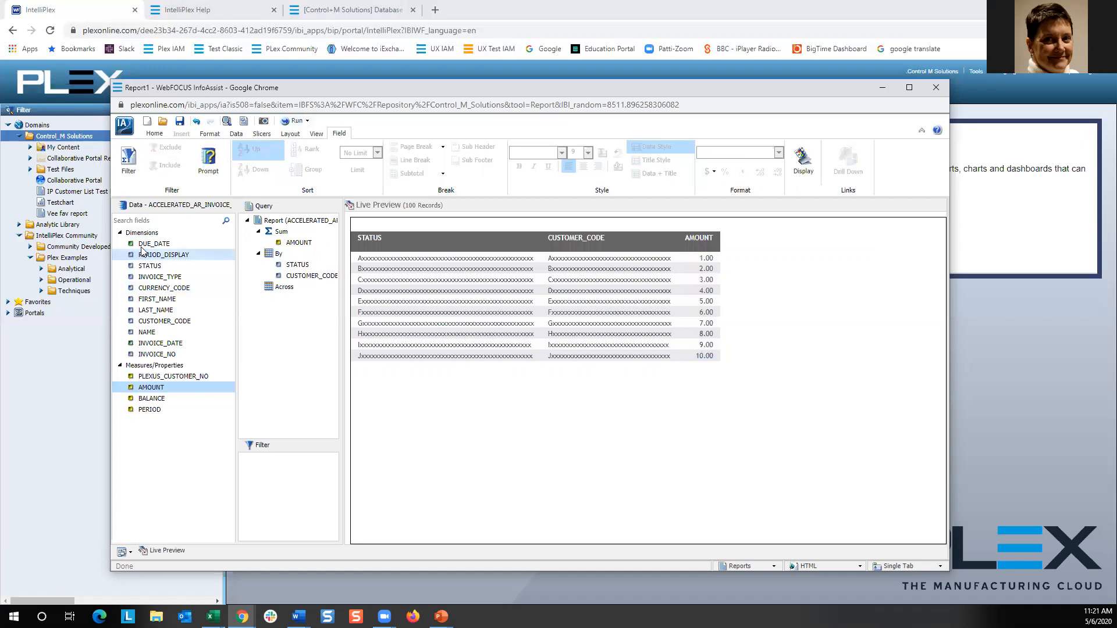
Add PERIOD_DISPLAY to the report and place its column between STATUS and CUSTOMER_CODE.
left_click_drag(154, 258, 358, 281)
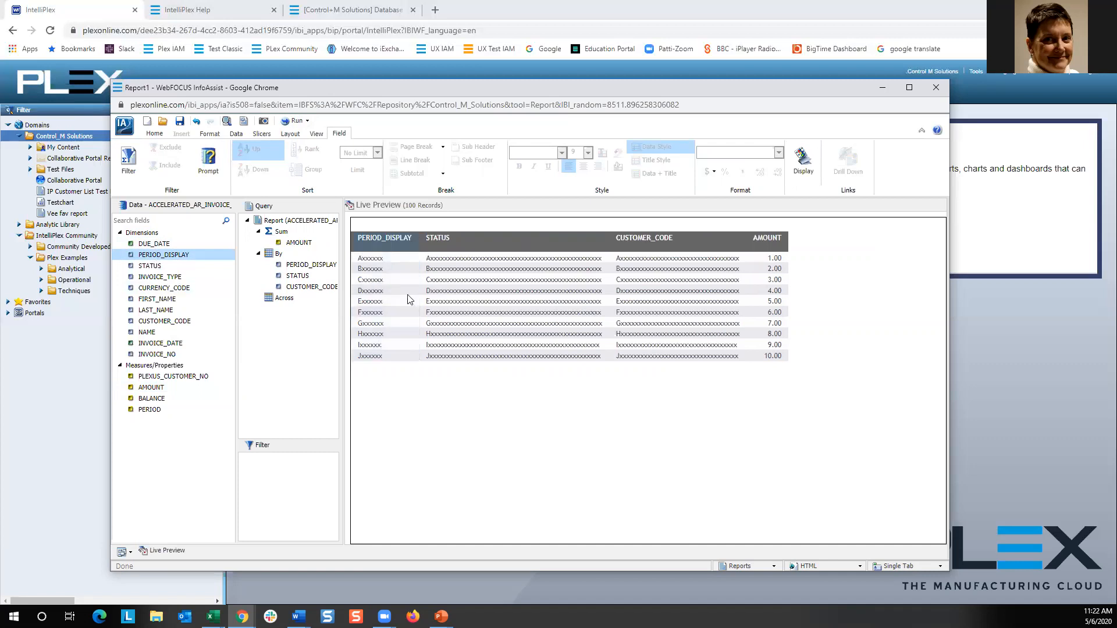
left_click(394, 279)
left_click_drag(459, 279, 389, 280)
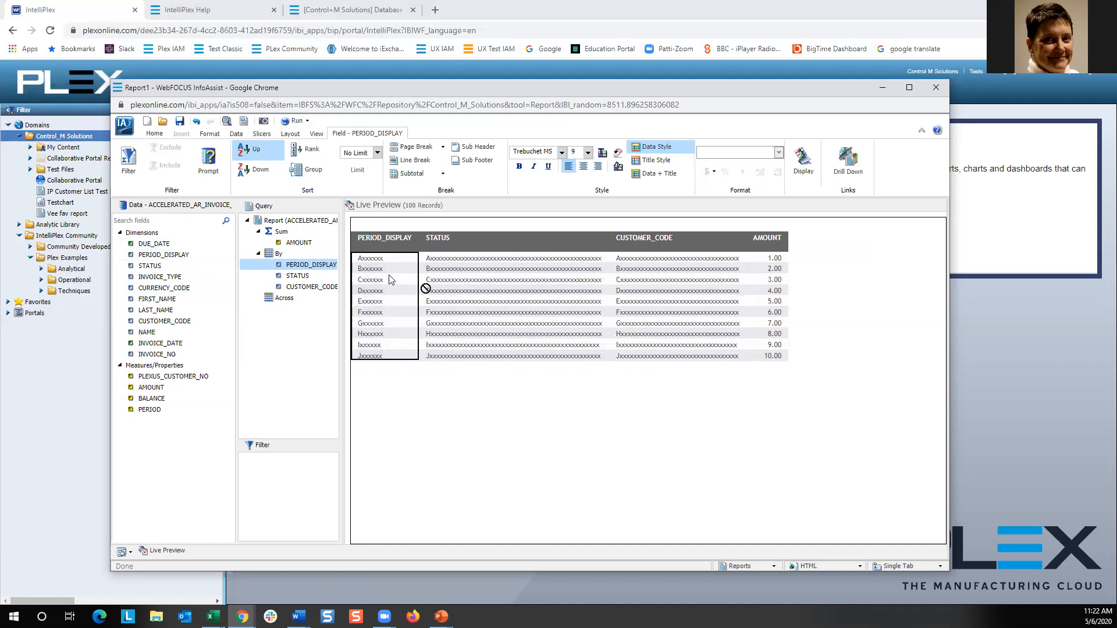
Run the report and scroll through its output.
left_click(296, 122)
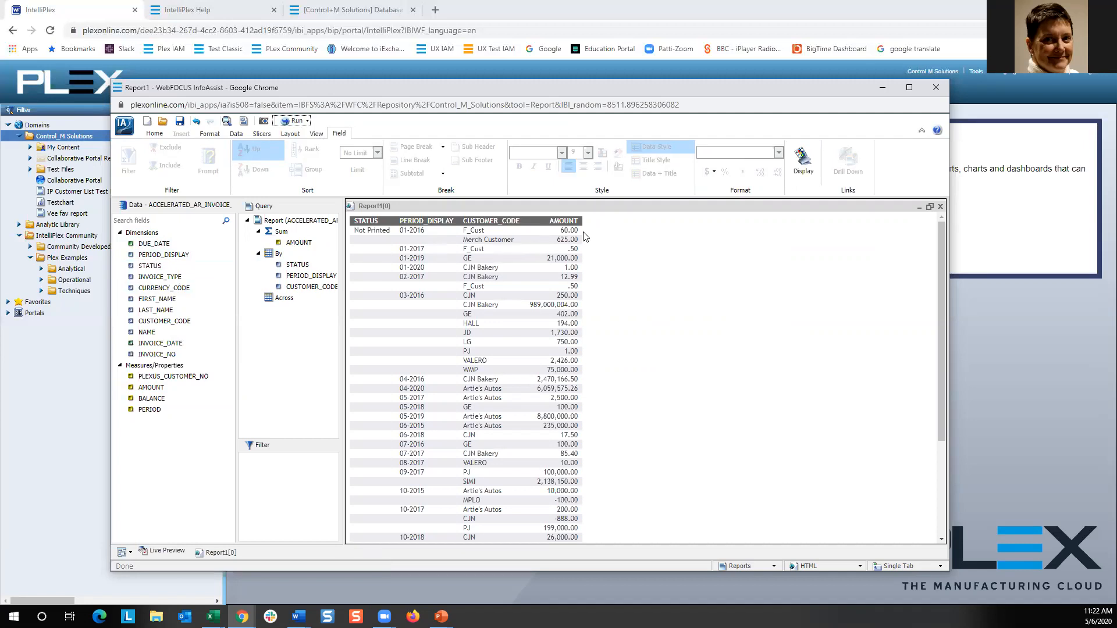
scroll(531, 327, "down", 3)
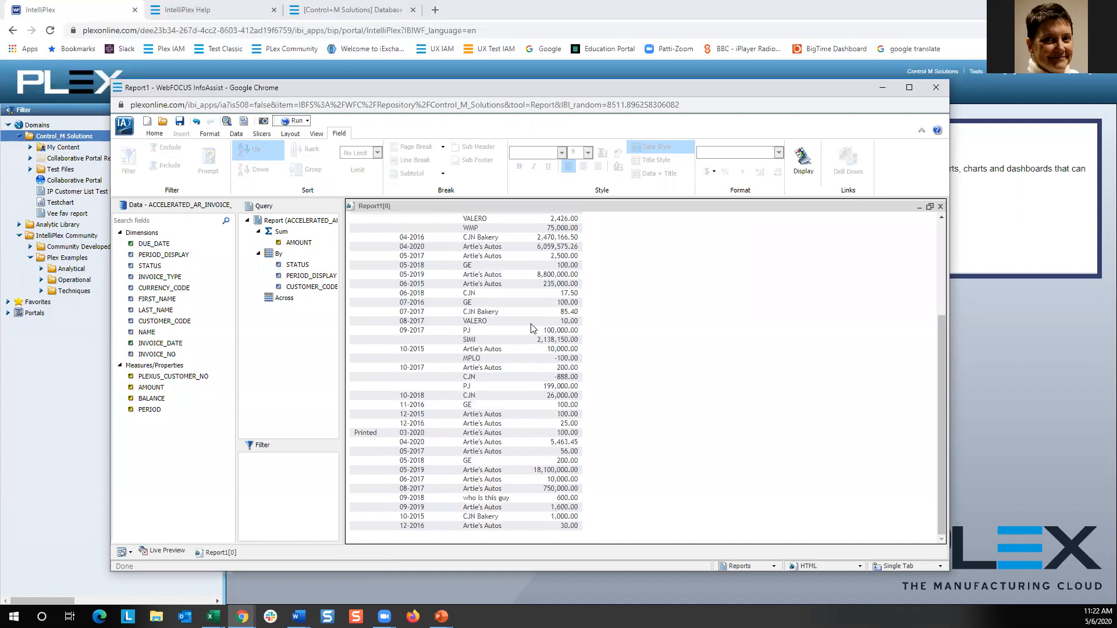
scroll(530, 327, "up", 3)
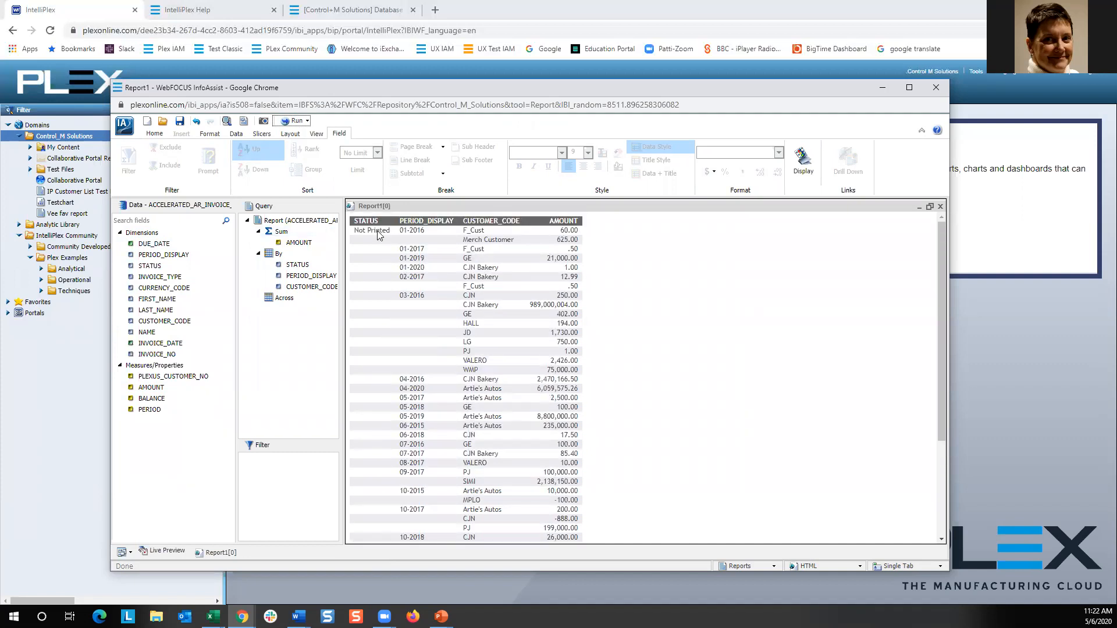
scroll(438, 454, "down", 3)
scroll(438, 454, "up", 3)
Switch back to the report's Live Preview.
left_click(155, 553)
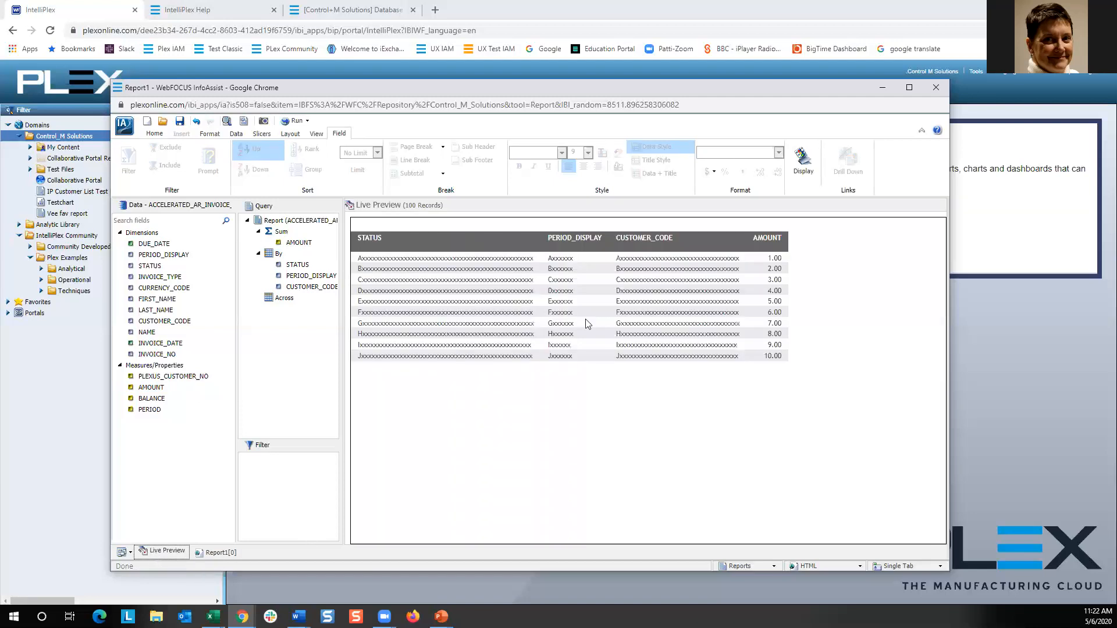
left_click(220, 553)
left_click(176, 553)
Add a filter on STATUS so the report shows only invoices equal to Not Printed.
right_click(297, 268)
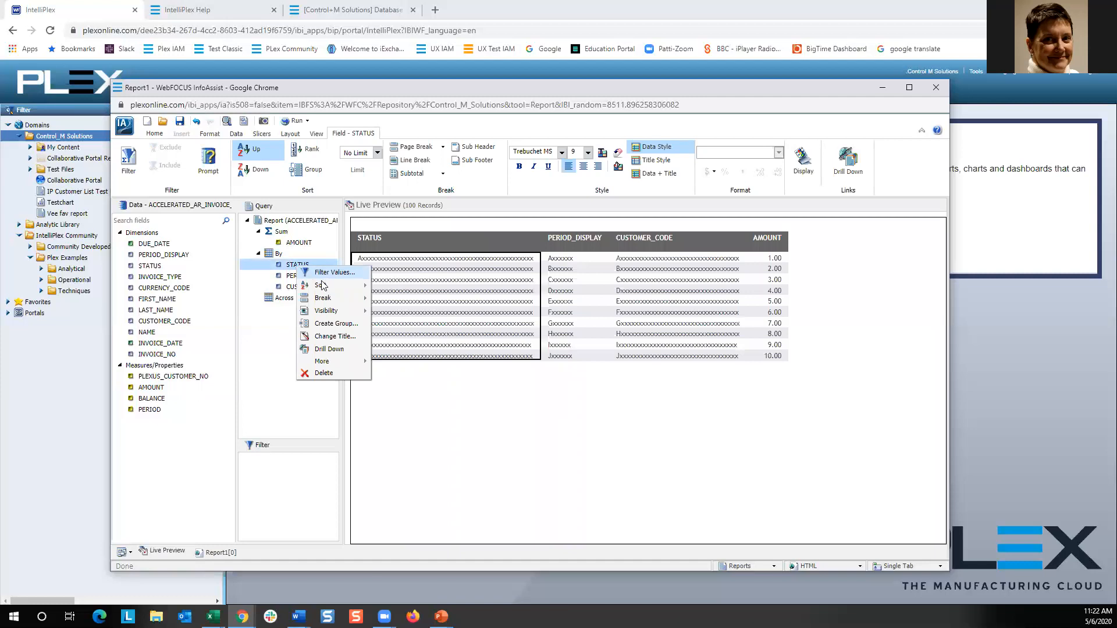
left_click_drag(291, 268, 277, 472)
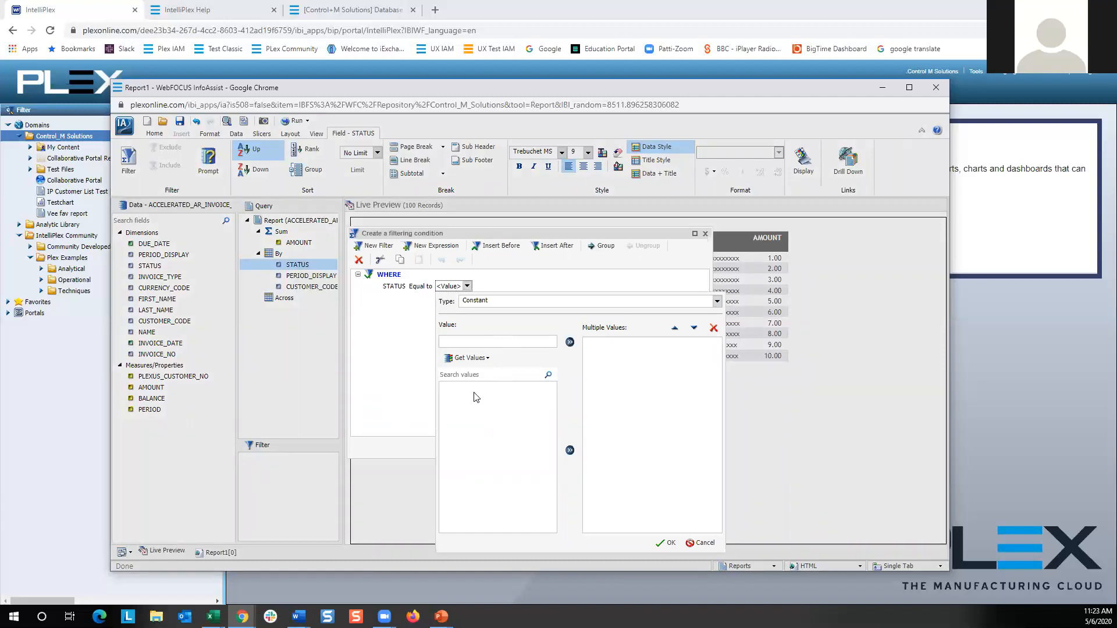
left_click(458, 358)
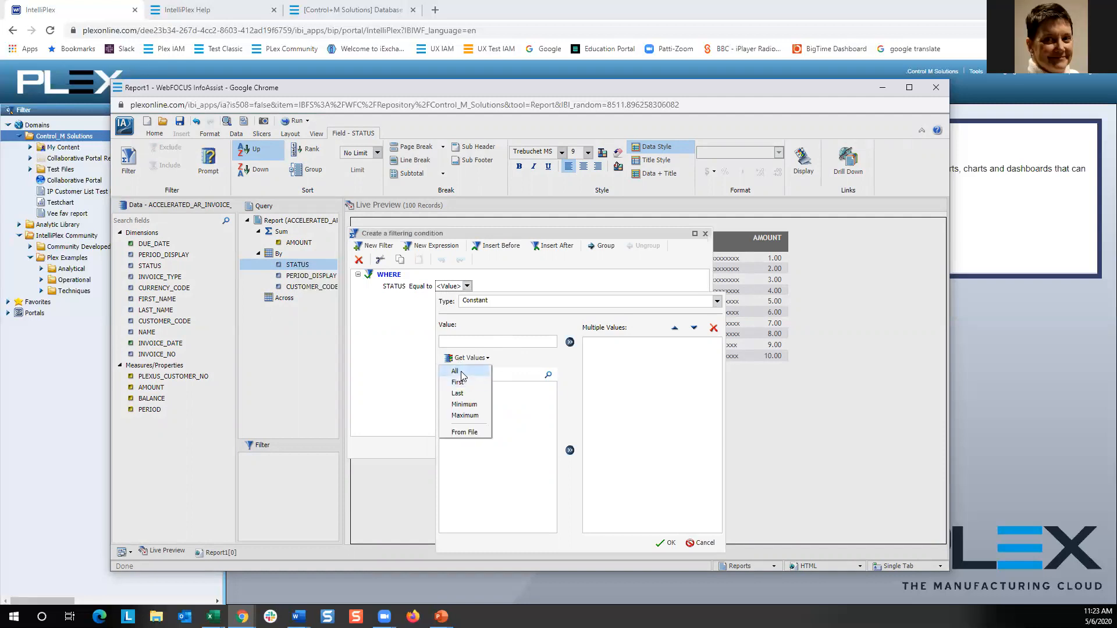
left_click(460, 372)
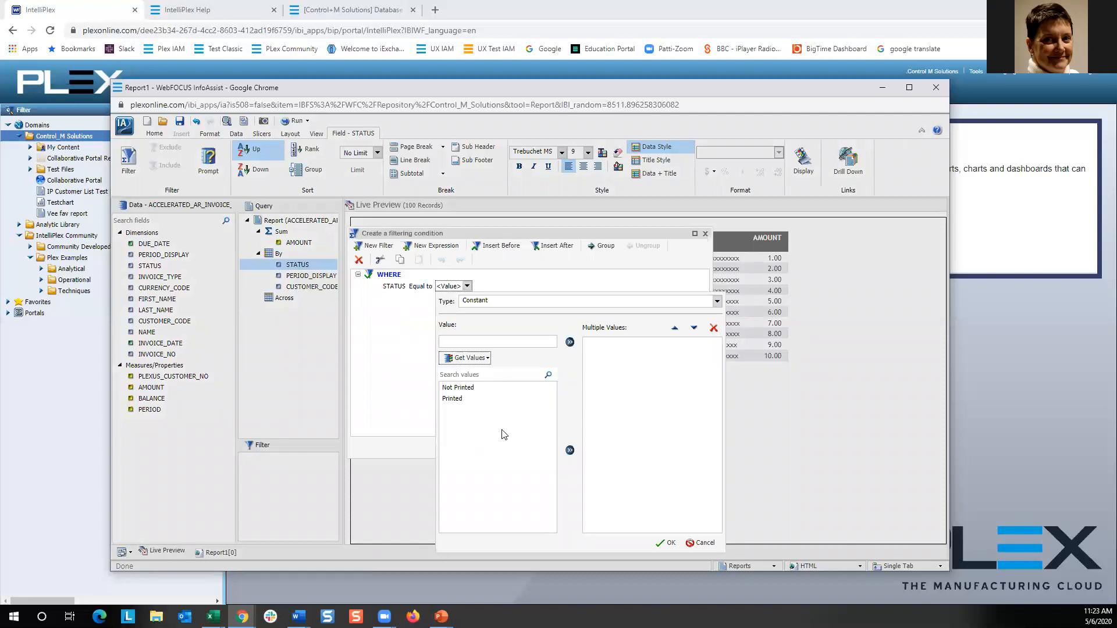
left_click(468, 390)
double_click(468, 390)
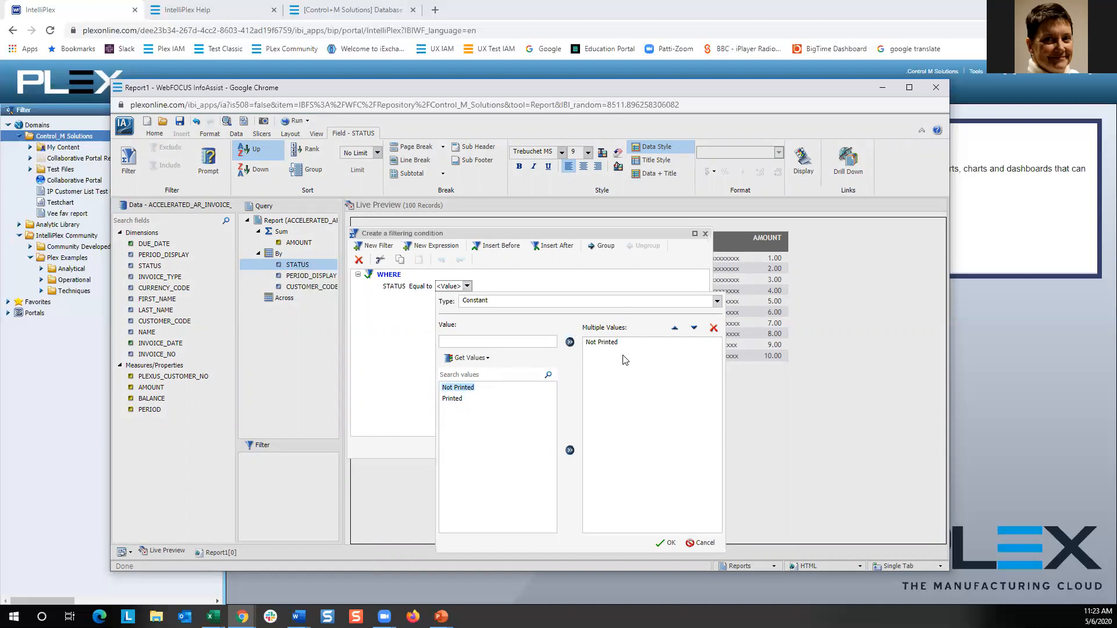
left_click(668, 543)
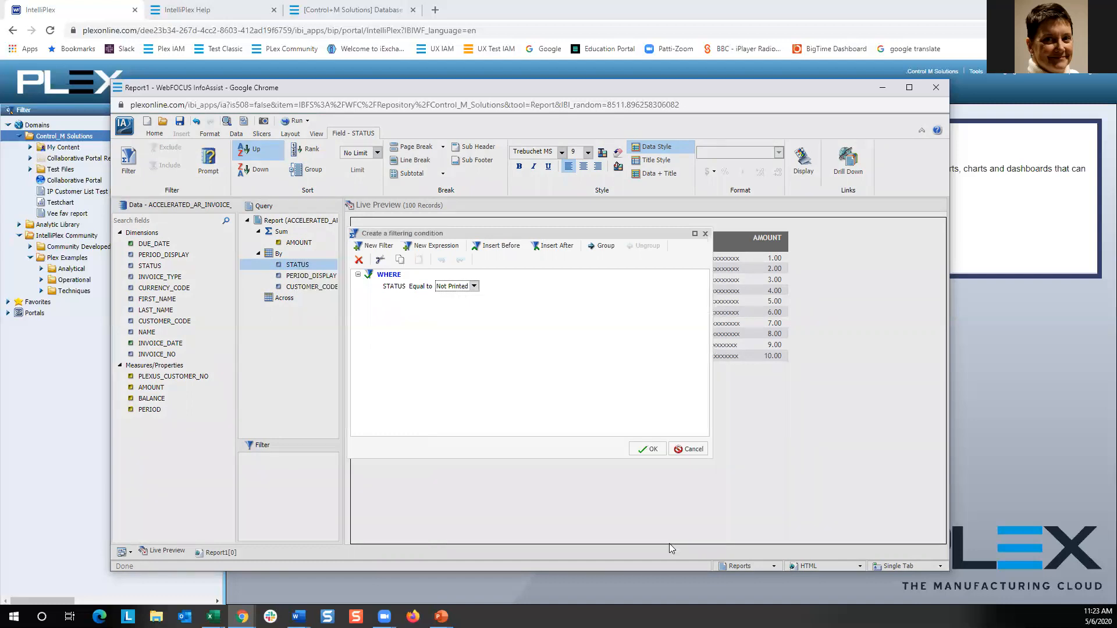
left_click(651, 451)
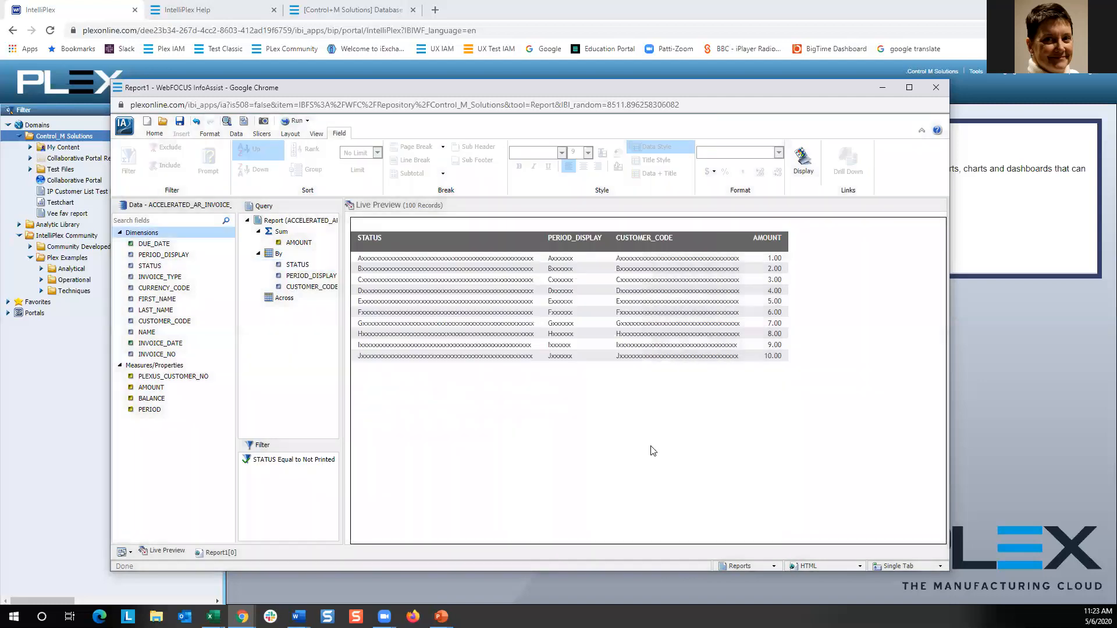
Move the PERIOD_DISPLAY column to the first position, ahead of STATUS.
left_click(569, 242)
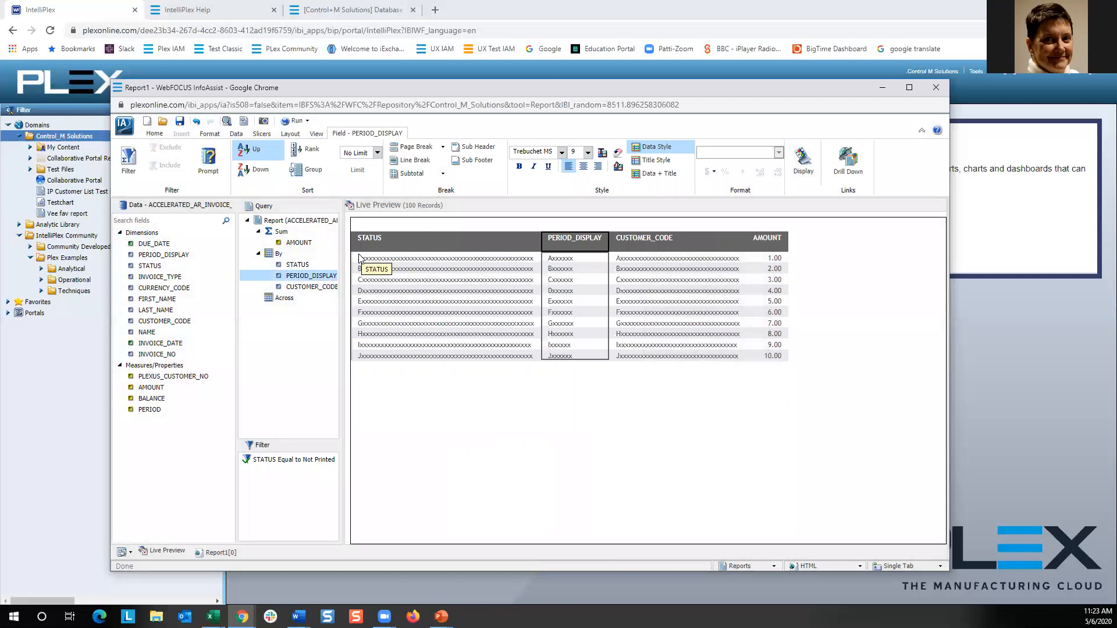
left_click_drag(359, 257, 359, 258)
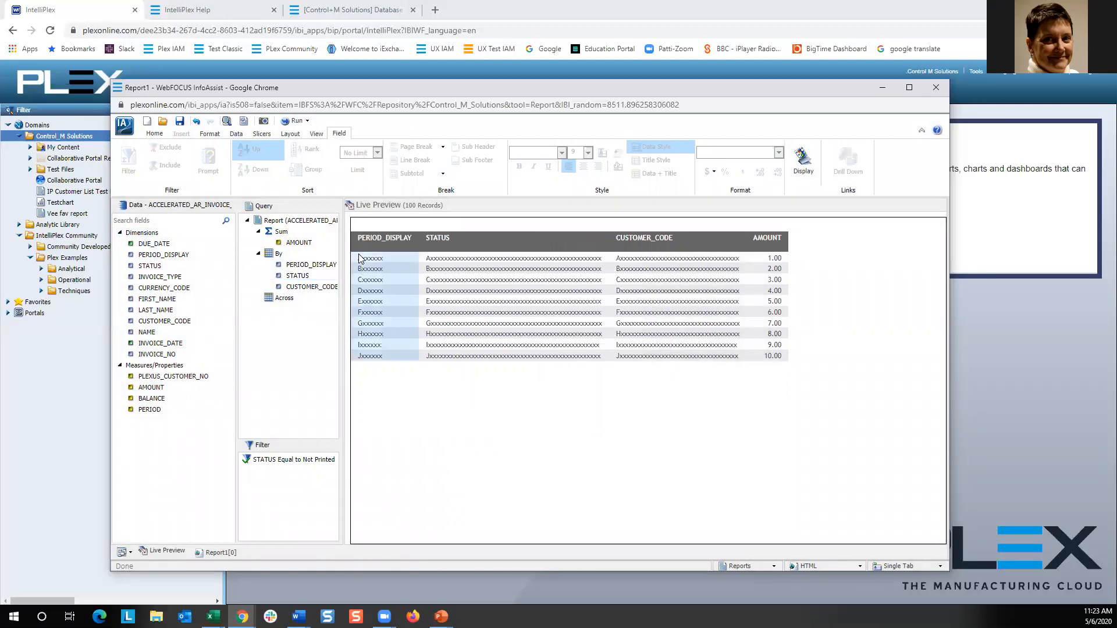
Run the report, scroll through the filtered output and return to the Live Preview.
left_click(294, 126)
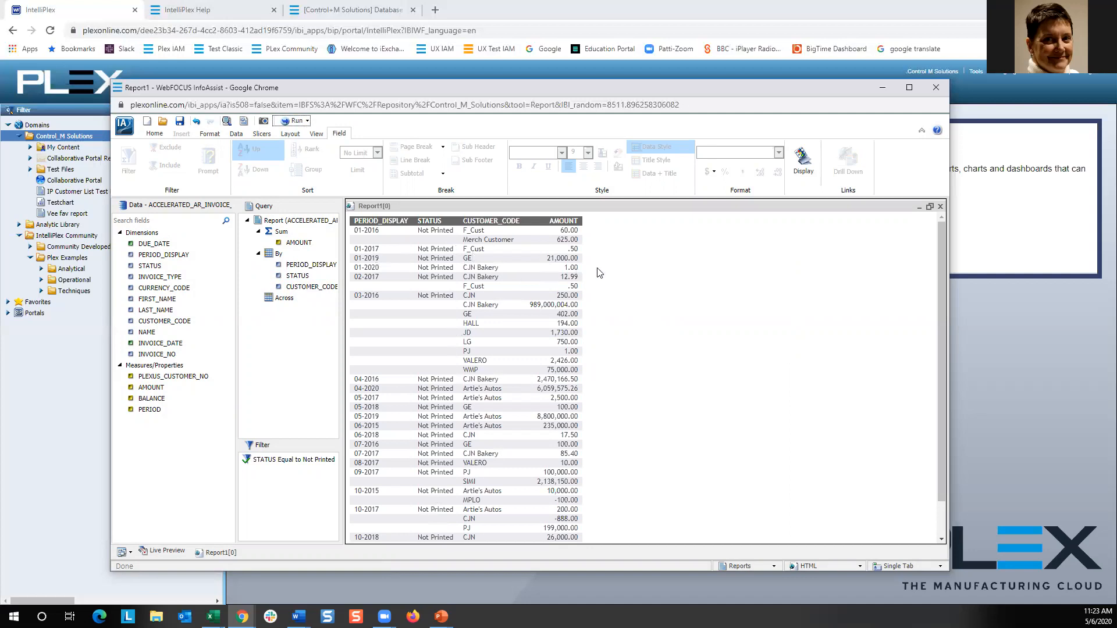
scroll(650, 284, "down", 3)
scroll(649, 283, "up", 3)
left_click(172, 556)
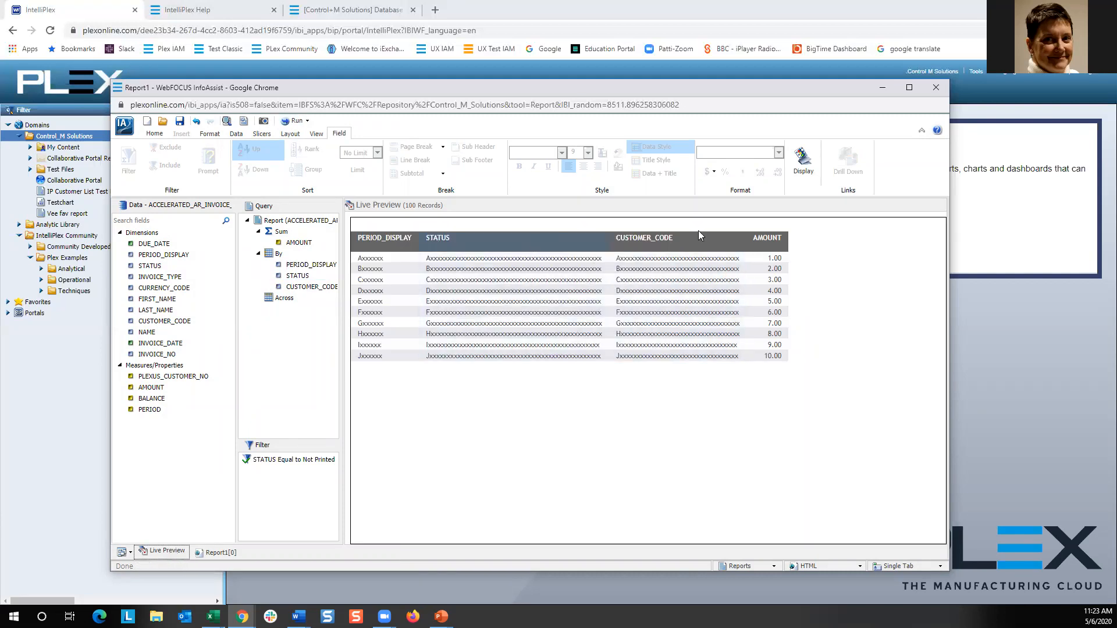
Add column totals to the report for the AMOUNT column.
left_click(766, 243)
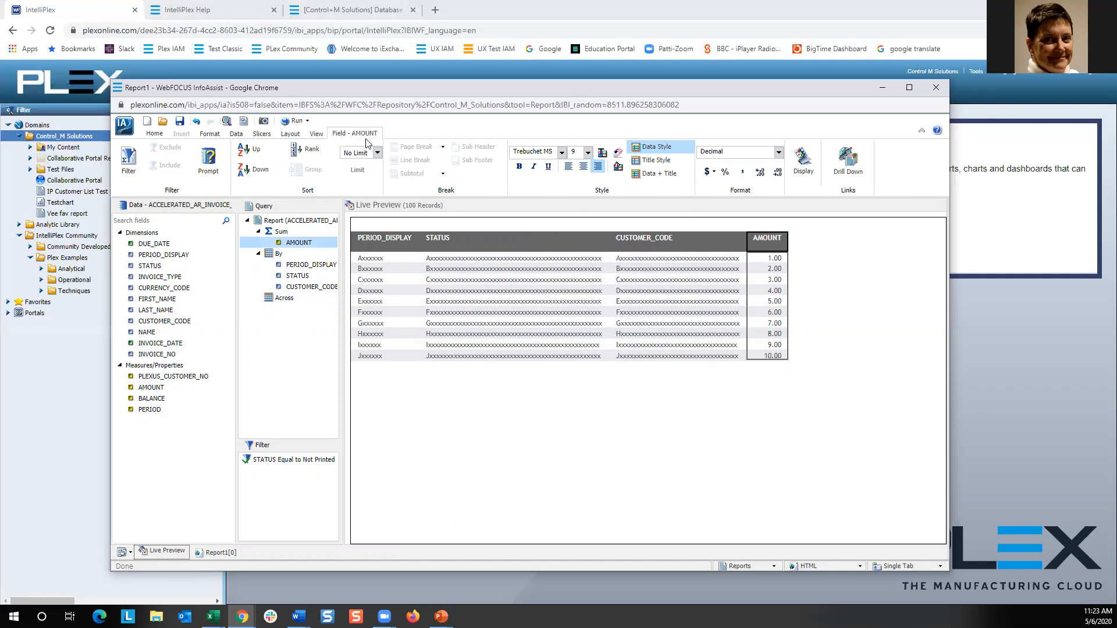
left_click(154, 134)
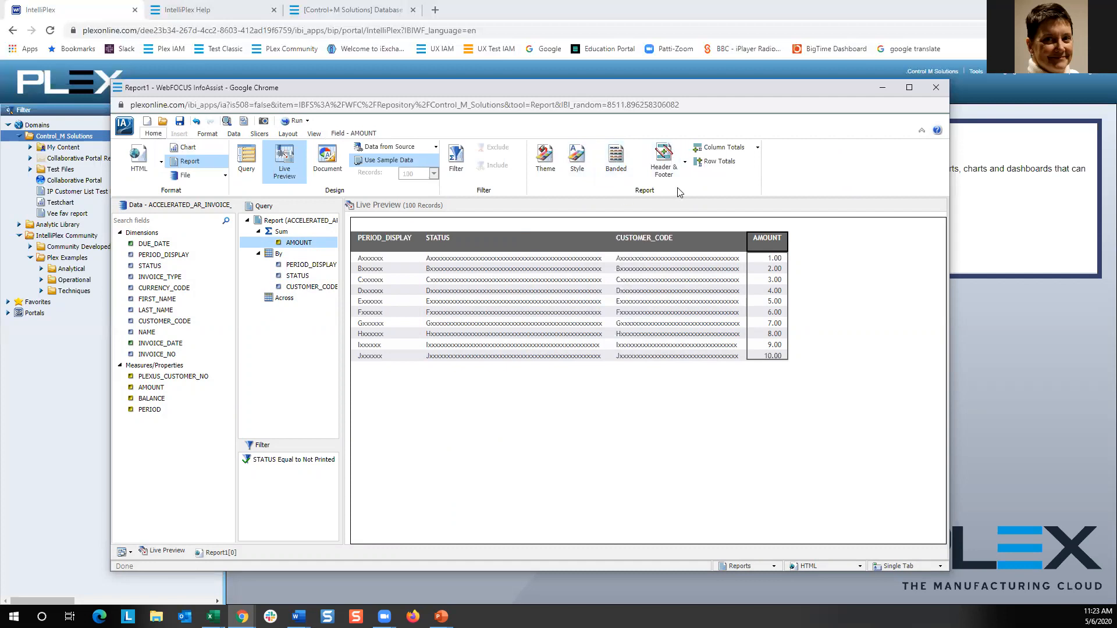
left_click(712, 154)
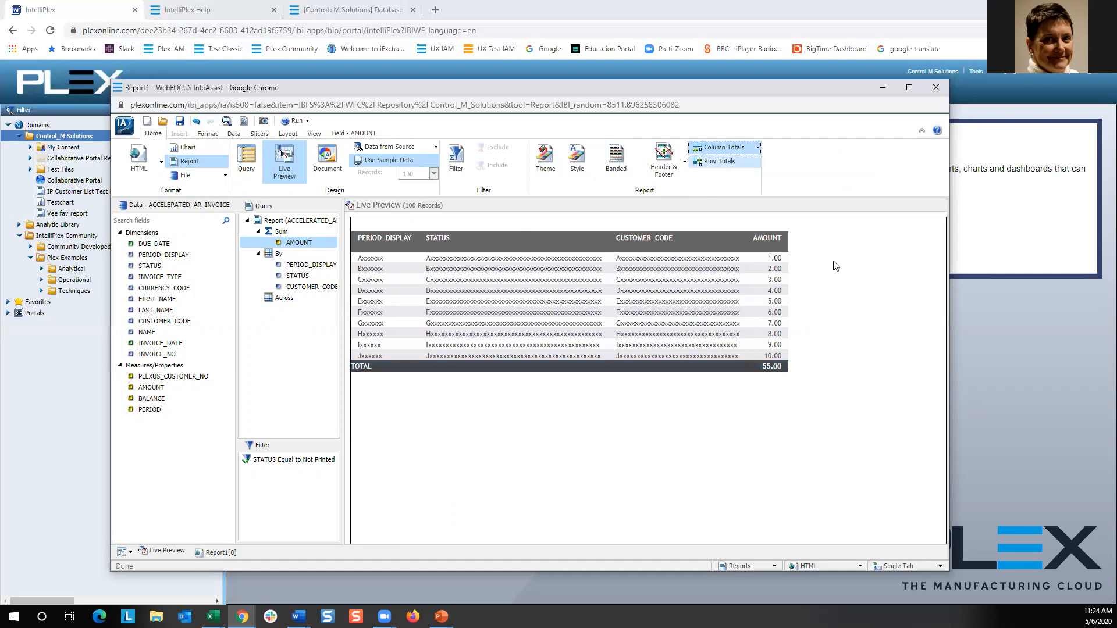
left_click(728, 163)
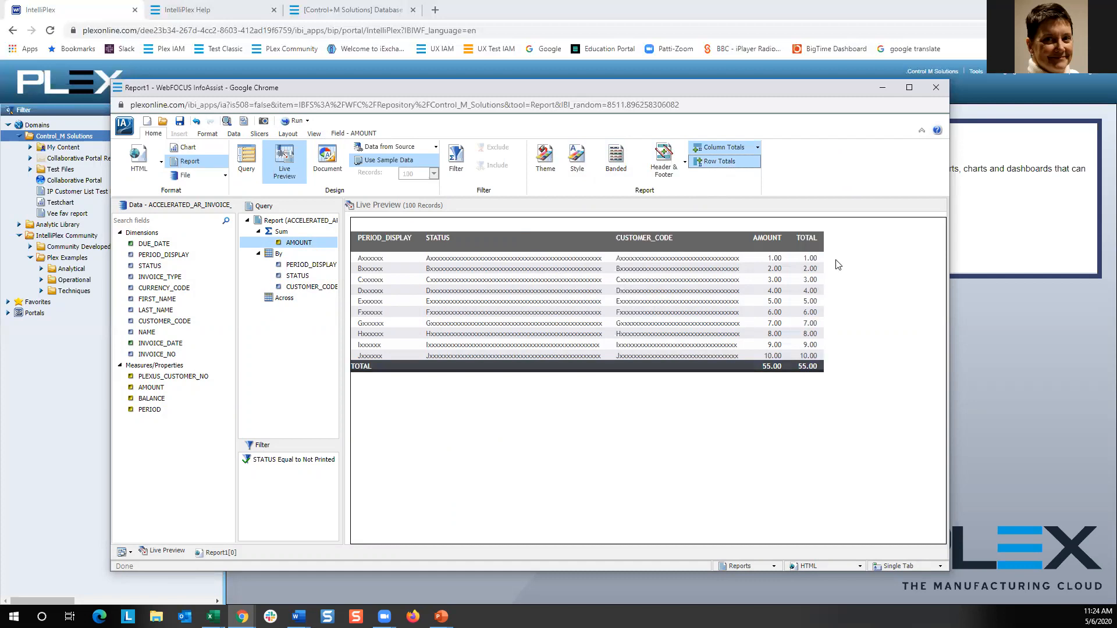
left_click(731, 164)
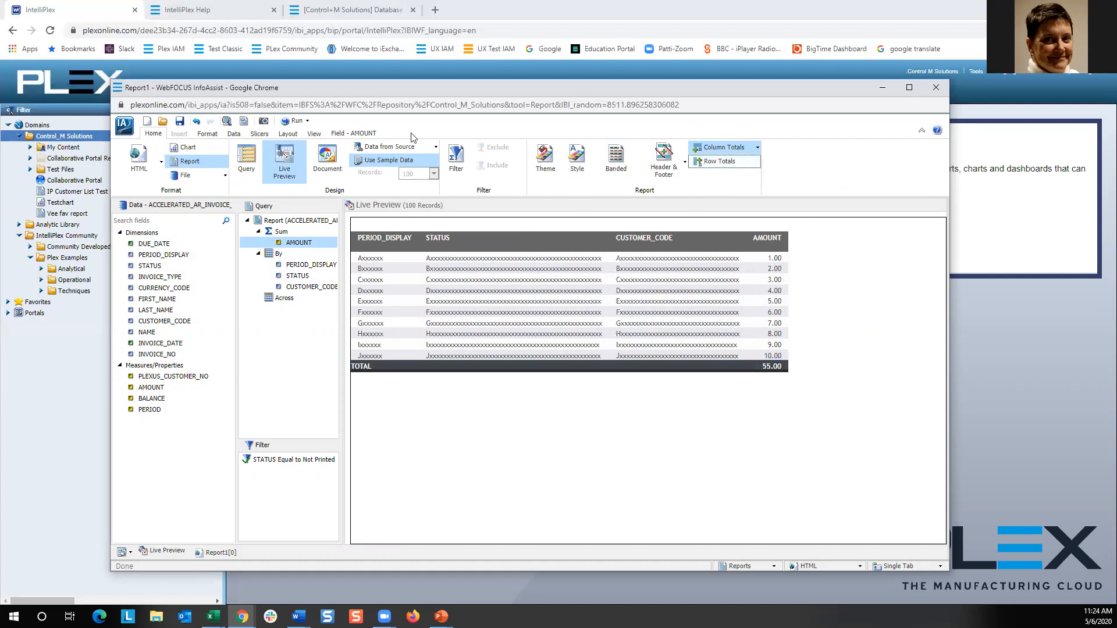
Run the report, scroll down to the grand total and switch back to Live Preview.
left_click(296, 122)
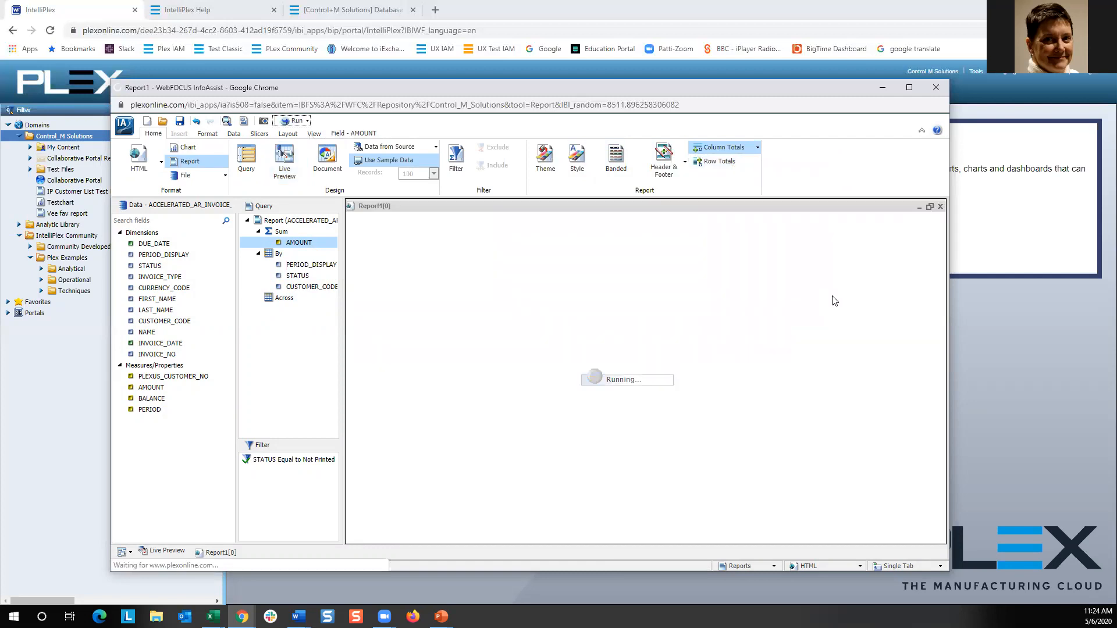
scroll(832, 302, "down", 2)
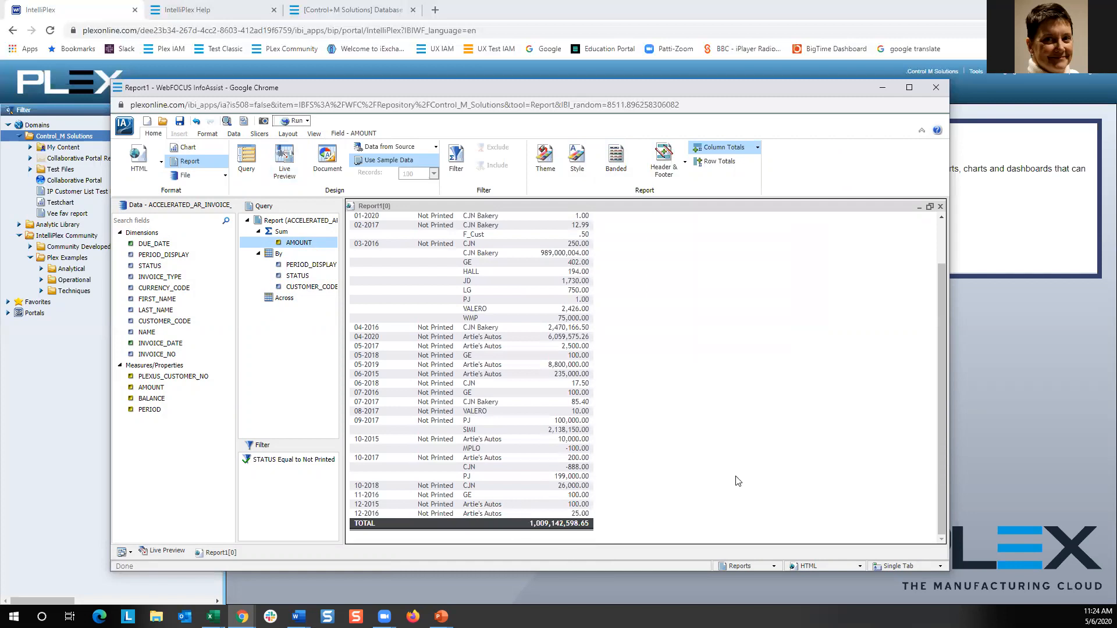
scroll(738, 481, "up", 3)
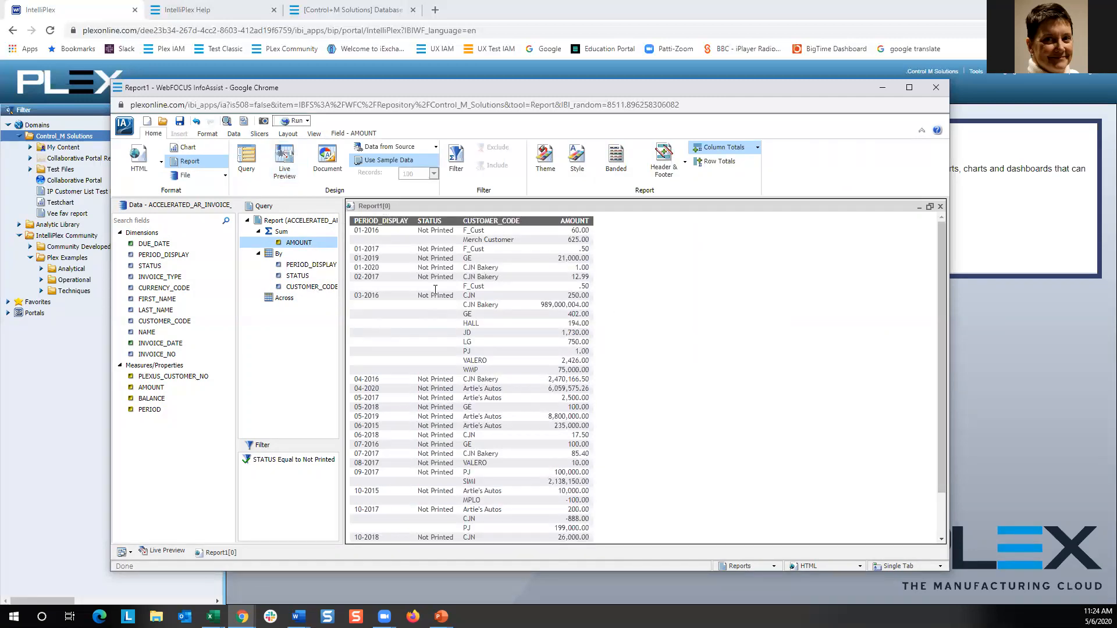
left_click(166, 553)
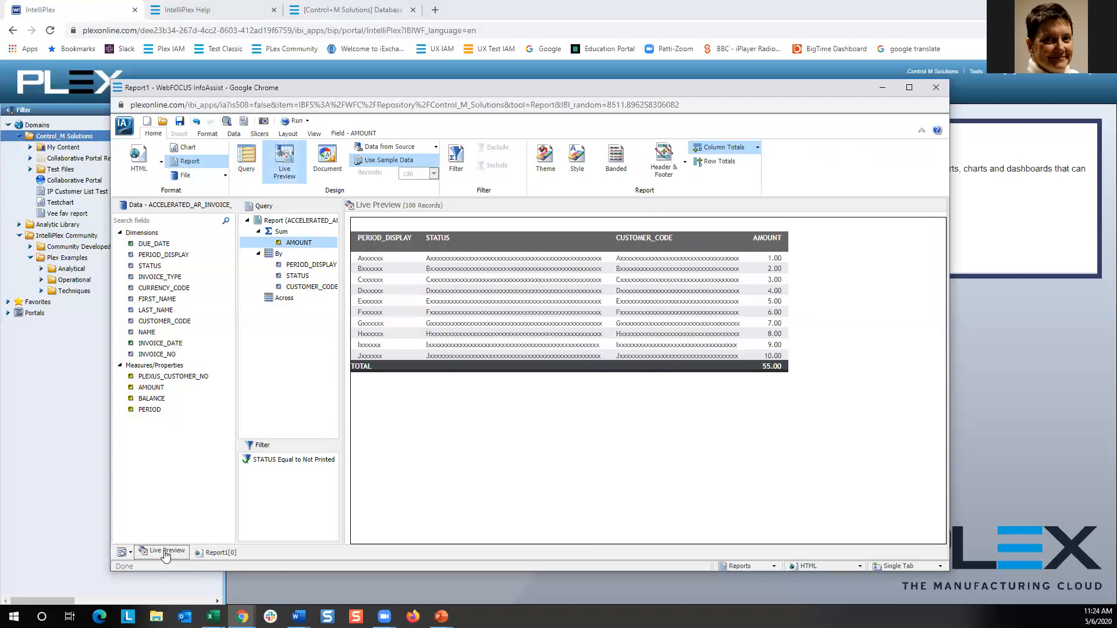
Change the CUSTOMER_CODE column's title, replacing CODE with Name.
right_click(634, 241)
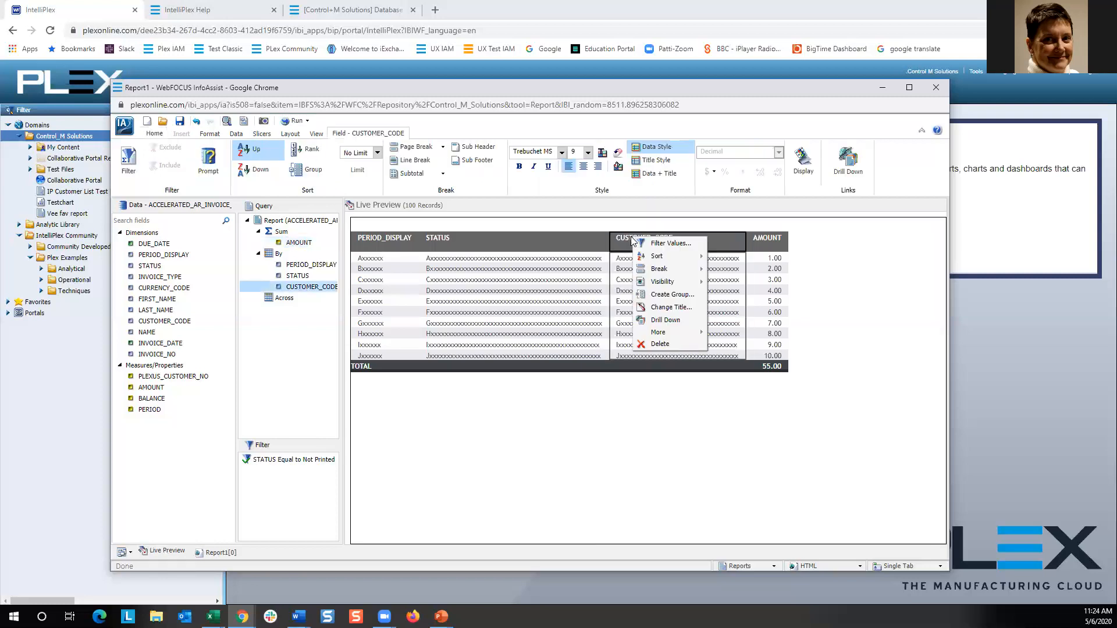
left_click(668, 308)
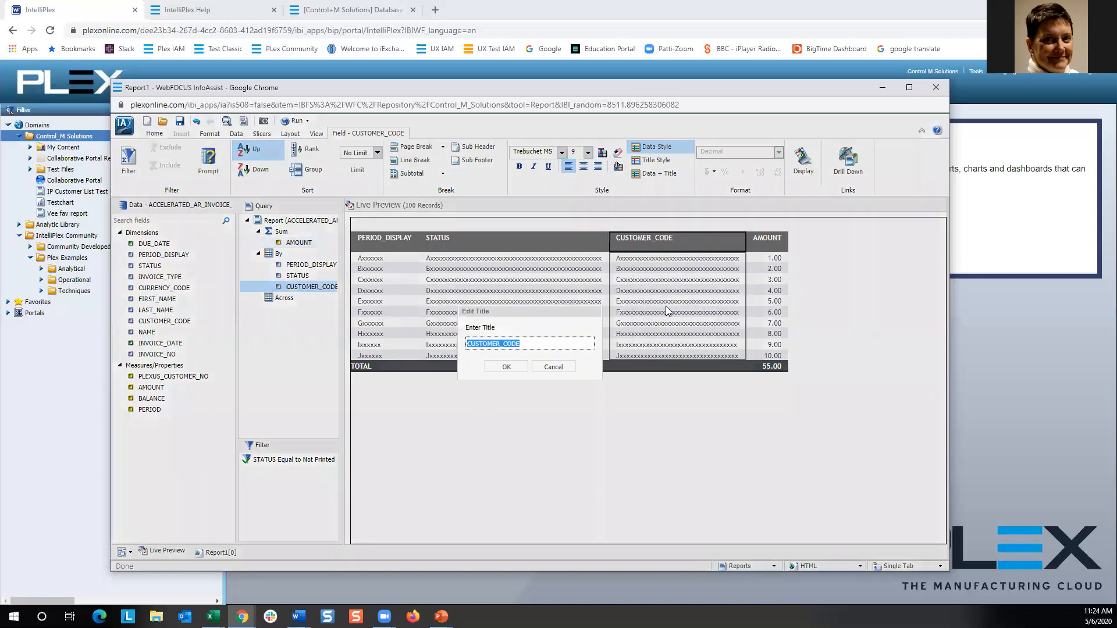
left_click(564, 346)
type("Name")
left_click(506, 368)
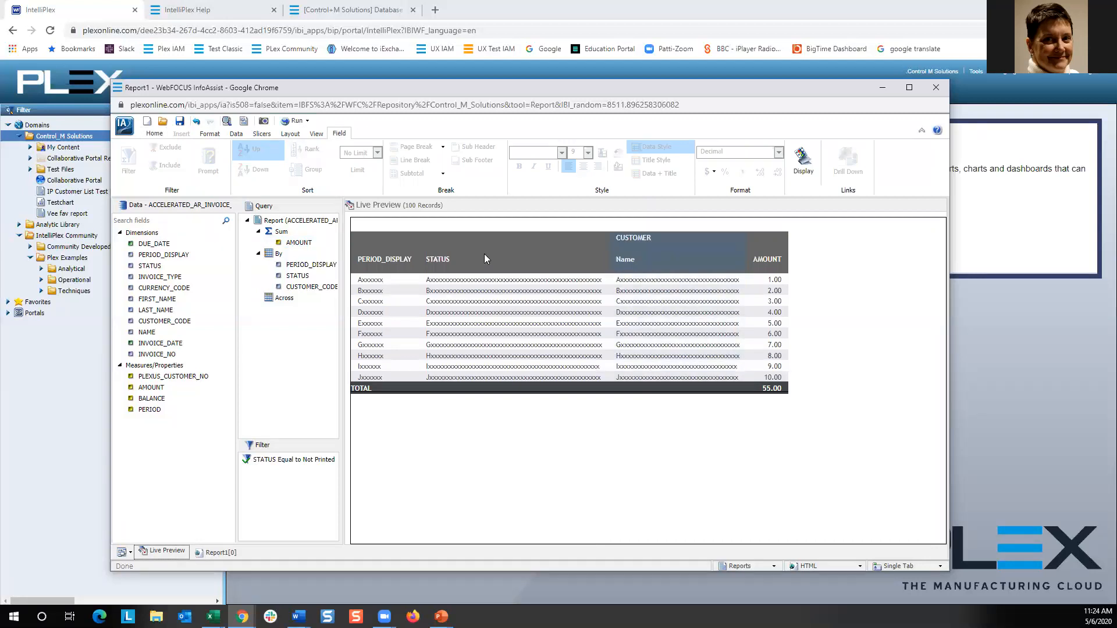
Run the report to check the new column title, then return to Live Preview.
left_click(292, 120)
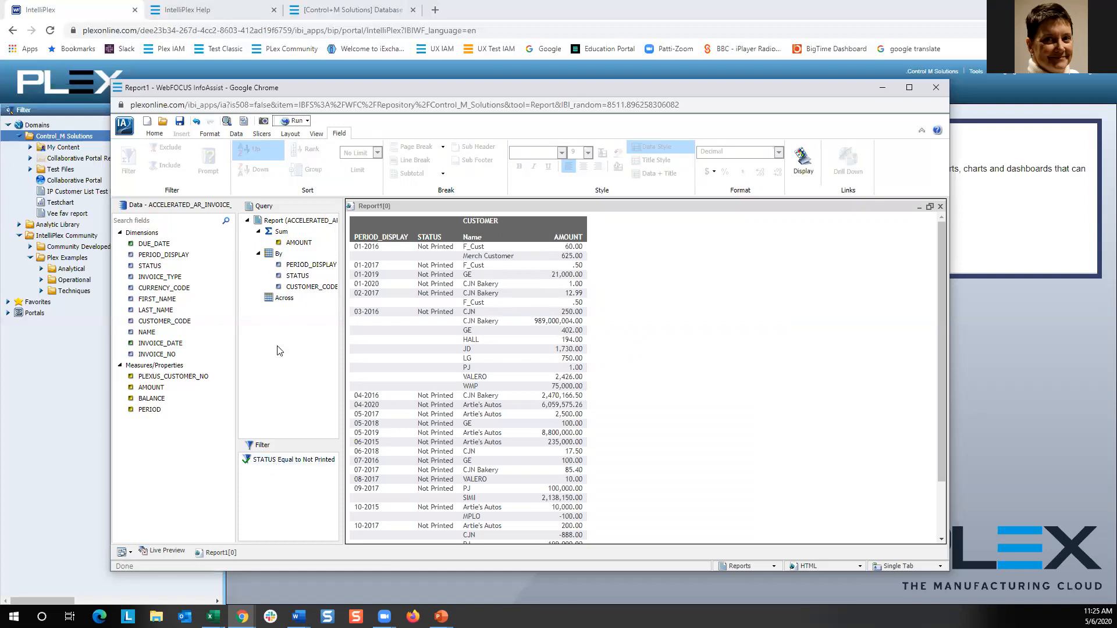
left_click(168, 551)
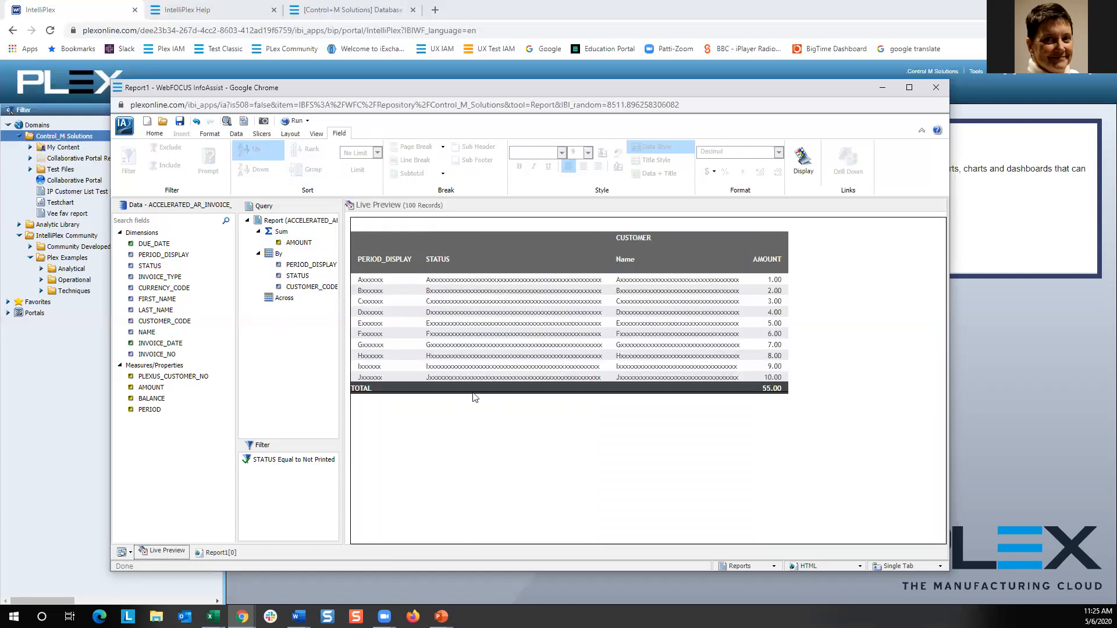
Format the AMOUNT column as Floating Currency and run the report.
left_click(768, 263)
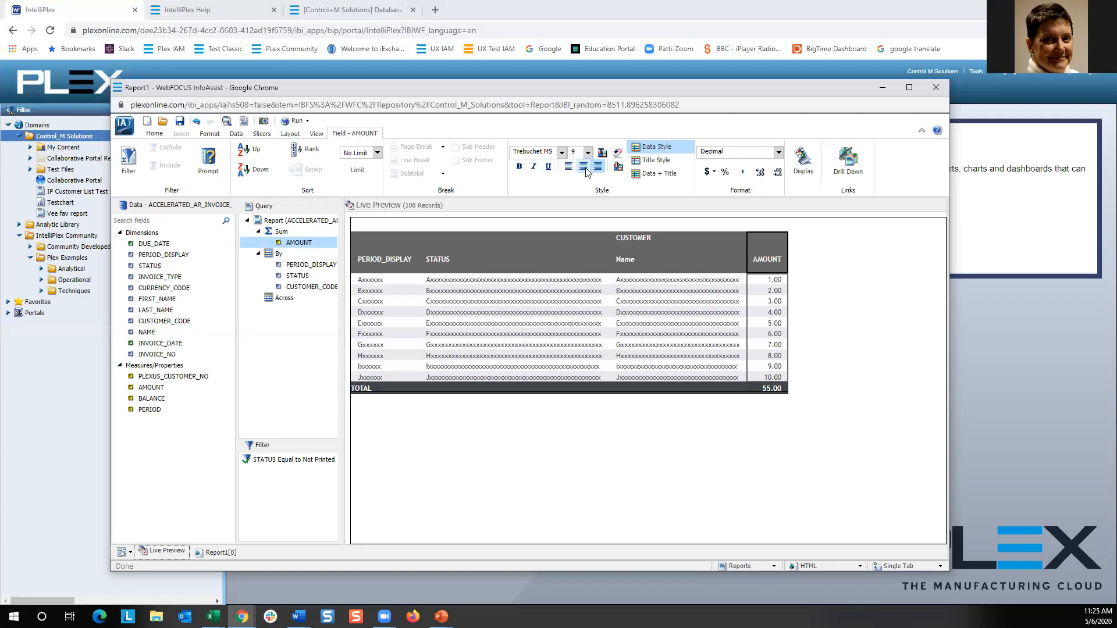
left_click(713, 173)
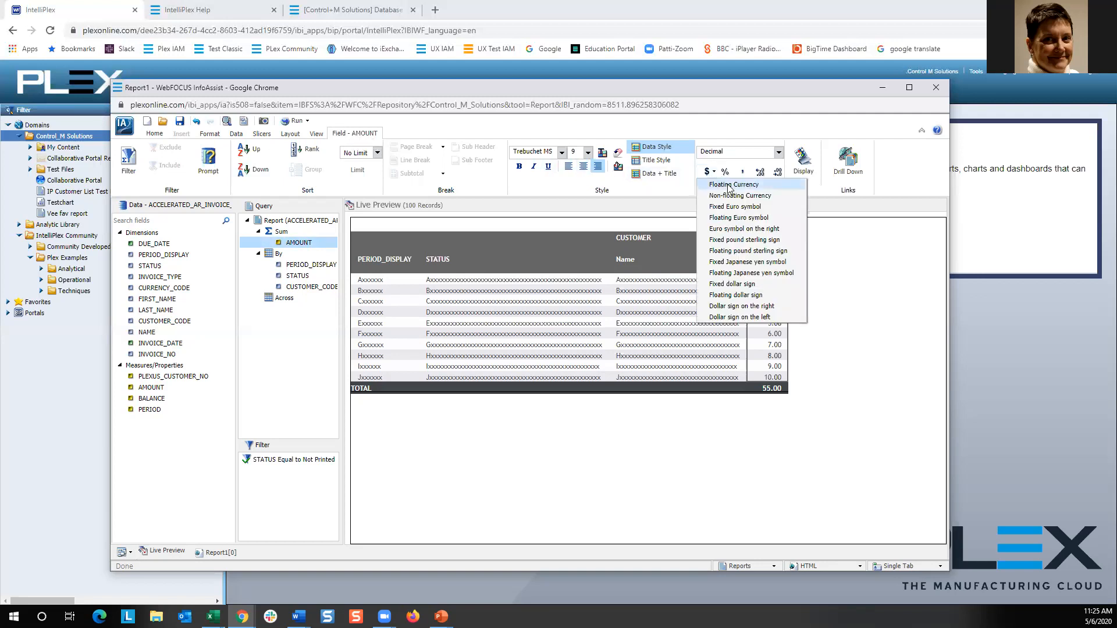
left_click(728, 185)
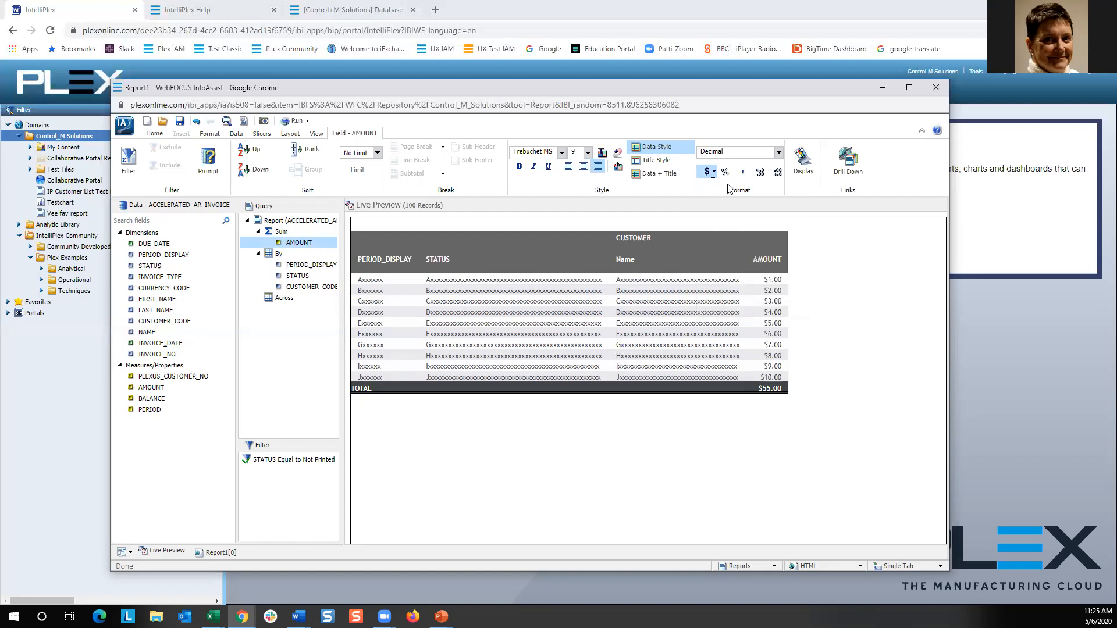
left_click(294, 120)
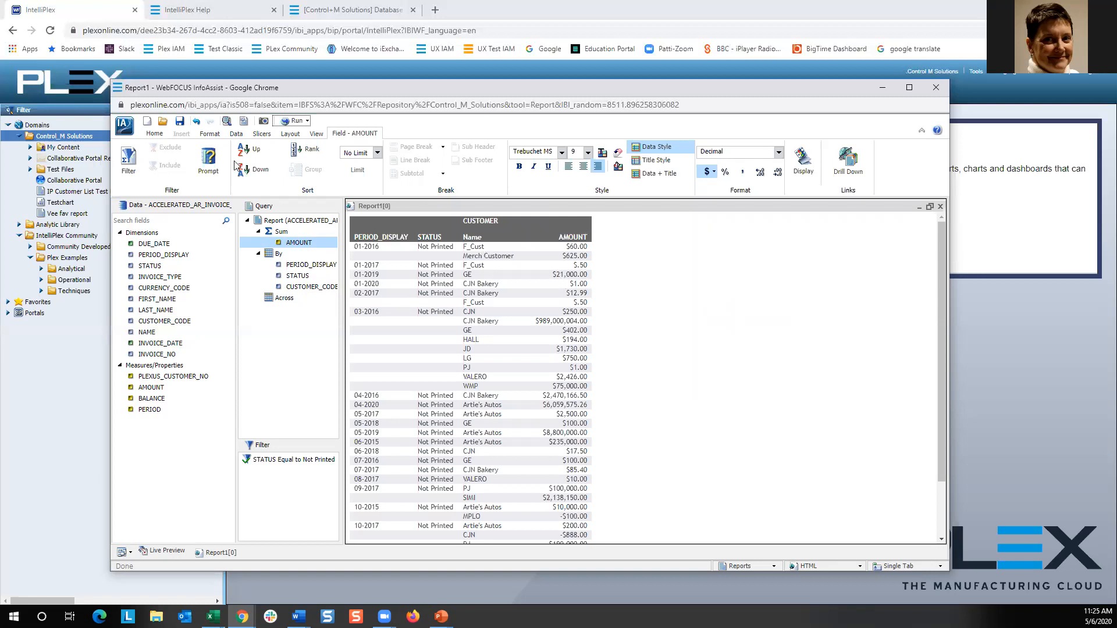
Undo and redo the currency formatting of AMOUNT.
left_click(197, 124)
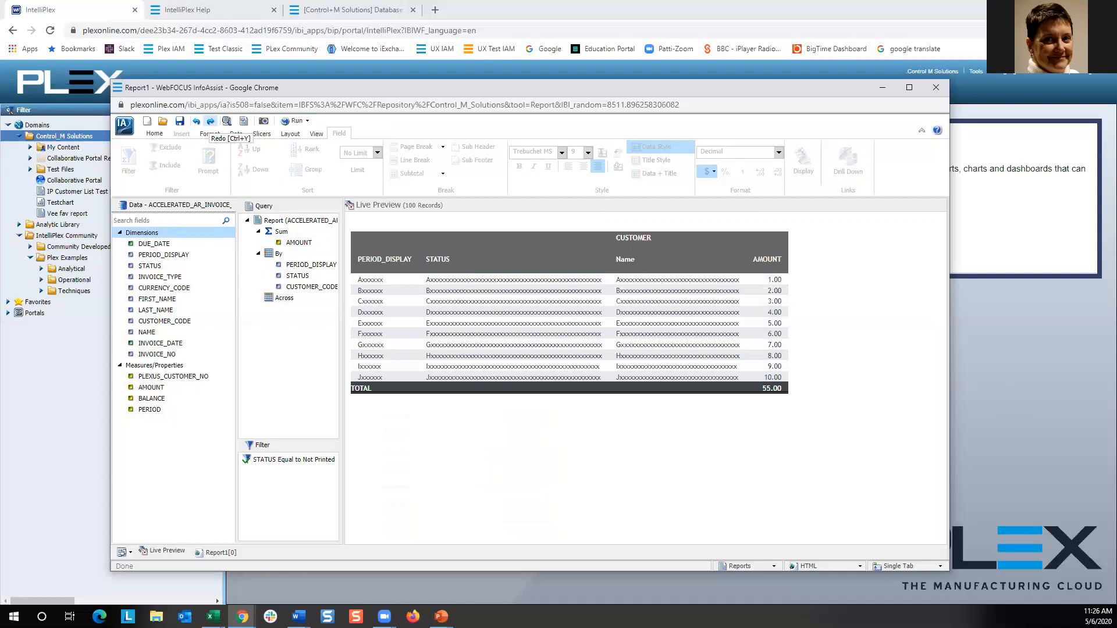
key("ctrl+y")
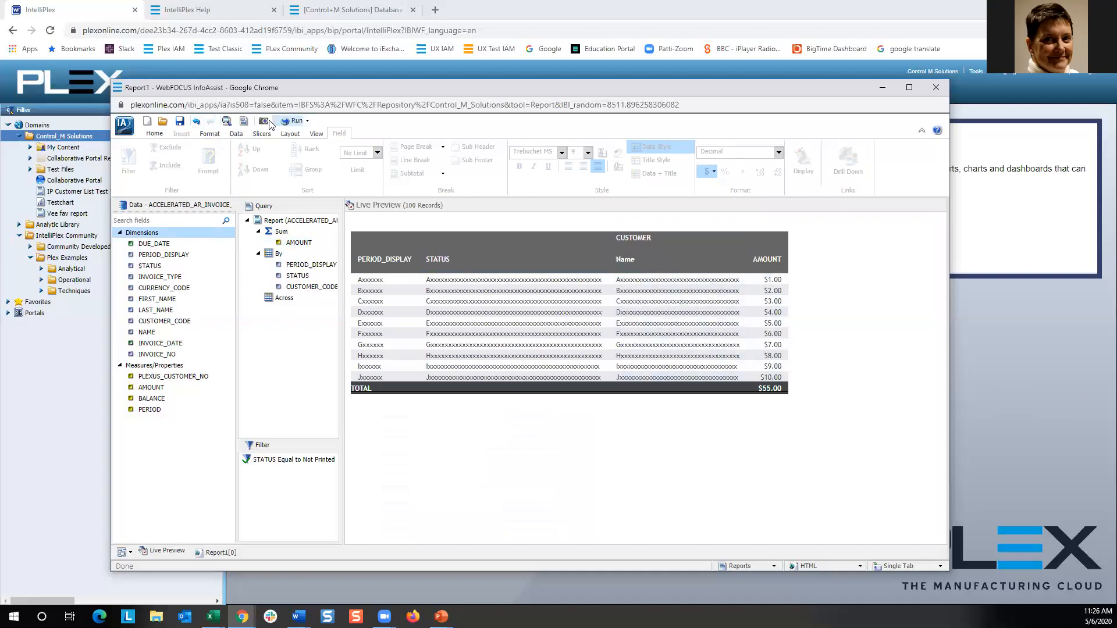
Run the report once more and switch back to the Live Preview.
left_click(293, 121)
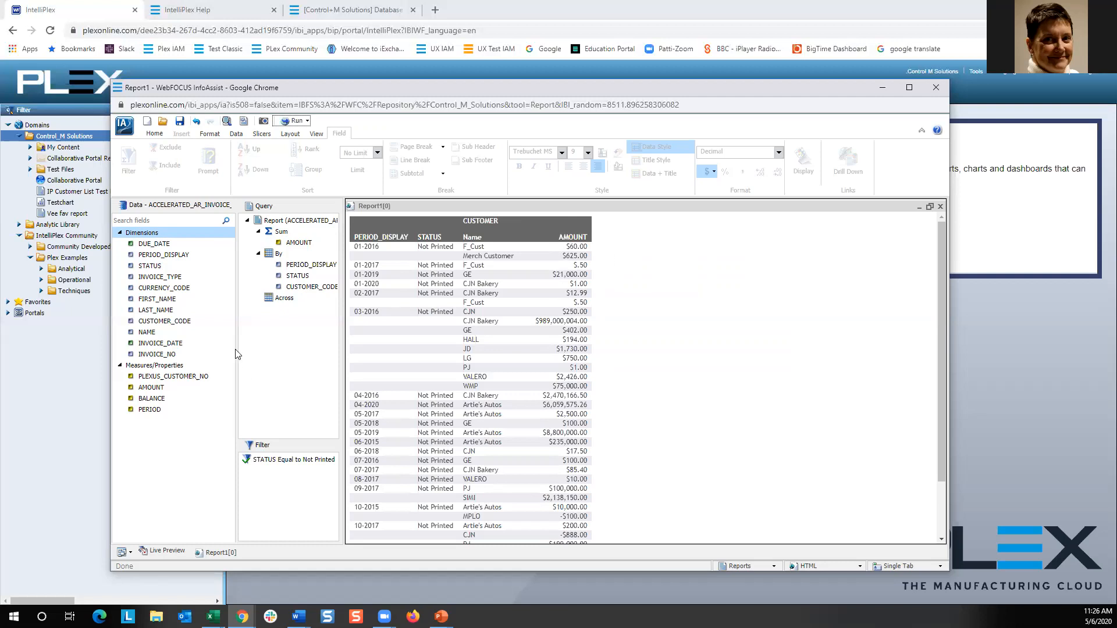
left_click(169, 551)
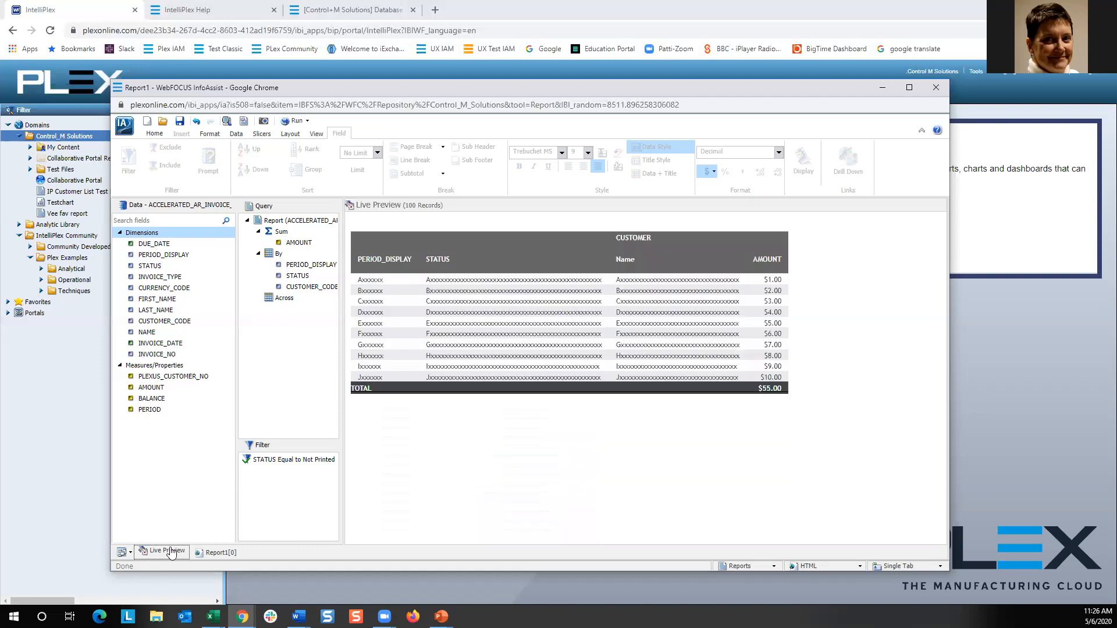
Create a detail (Define) field named Mydate with format A10 and the expression TODAY('mdyy').
left_click(237, 138)
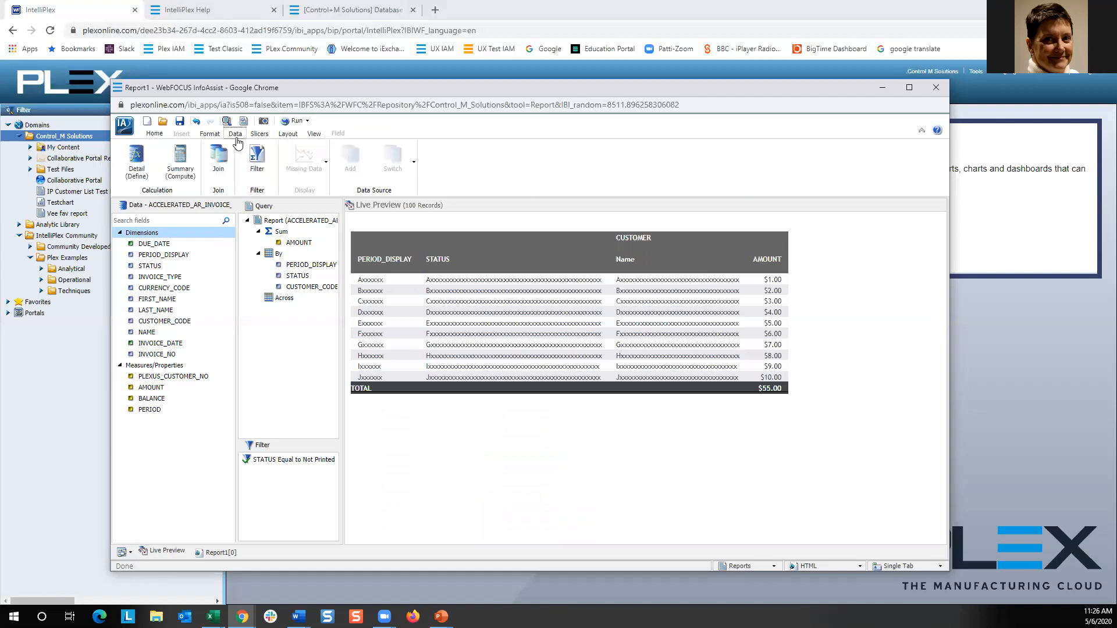
left_click(136, 156)
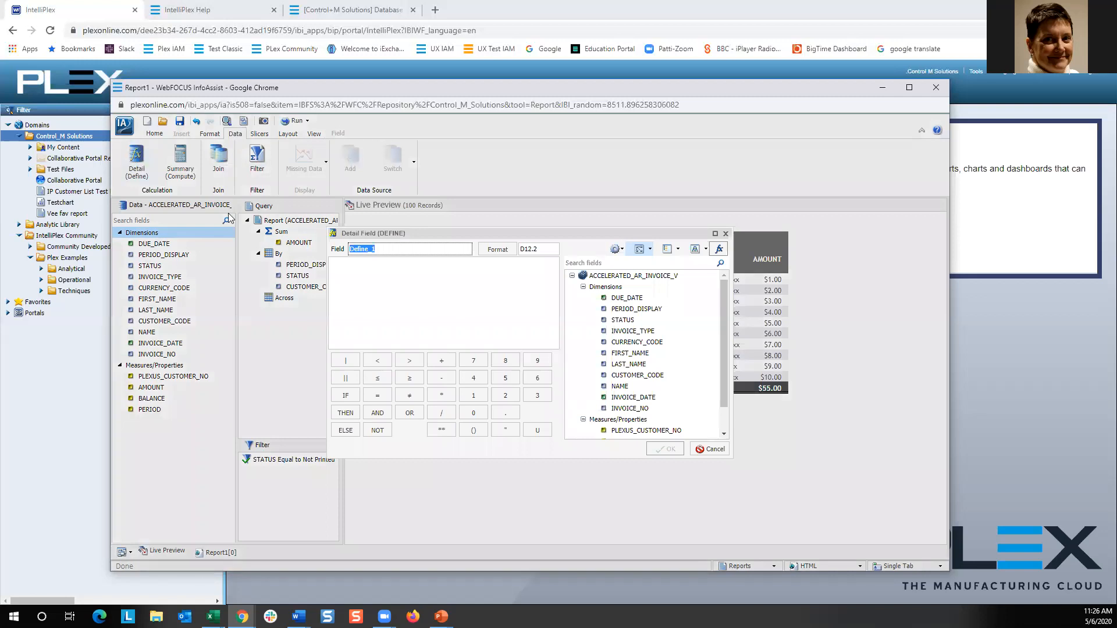
left_click_drag(391, 249, 351, 249)
type("Mydate")
key("Tab")
double_click(539, 249)
type("A10")
left_click(507, 269)
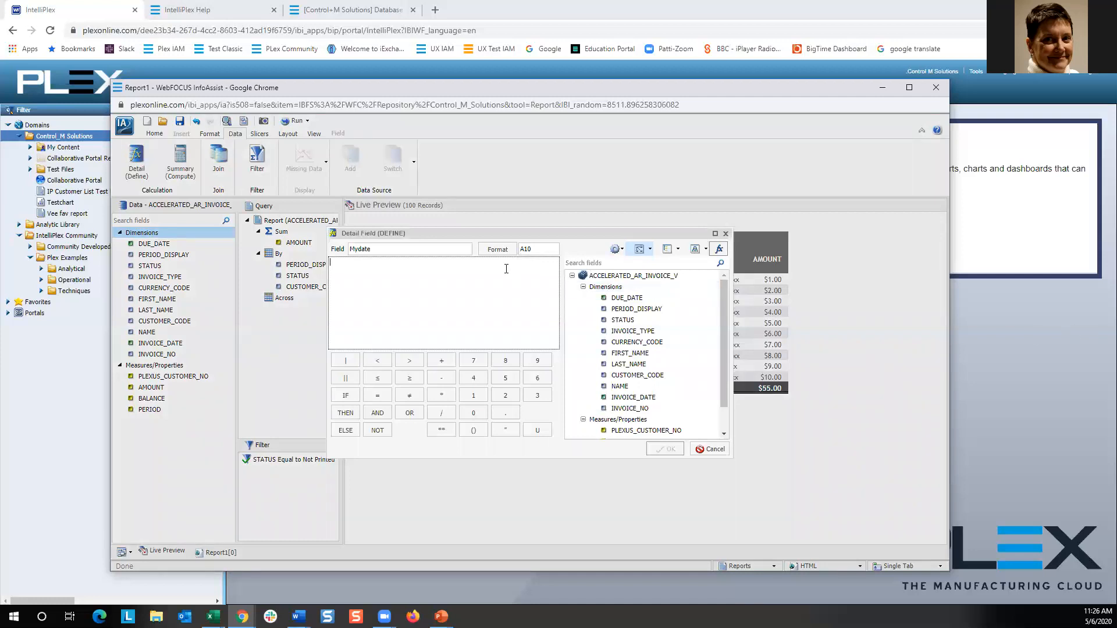
type("TODAY ('mdyy")
left_click(671, 452)
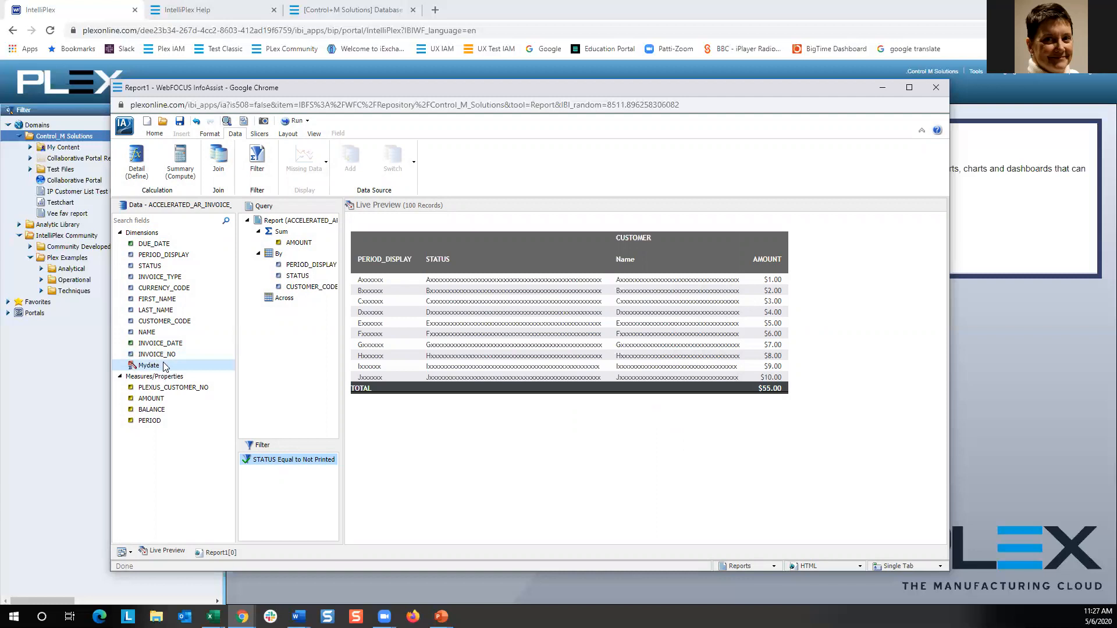
Add Mydate to the report as an Across field.
mouse_move(162, 371)
left_click(143, 368)
left_click_drag(143, 368, 464, 235)
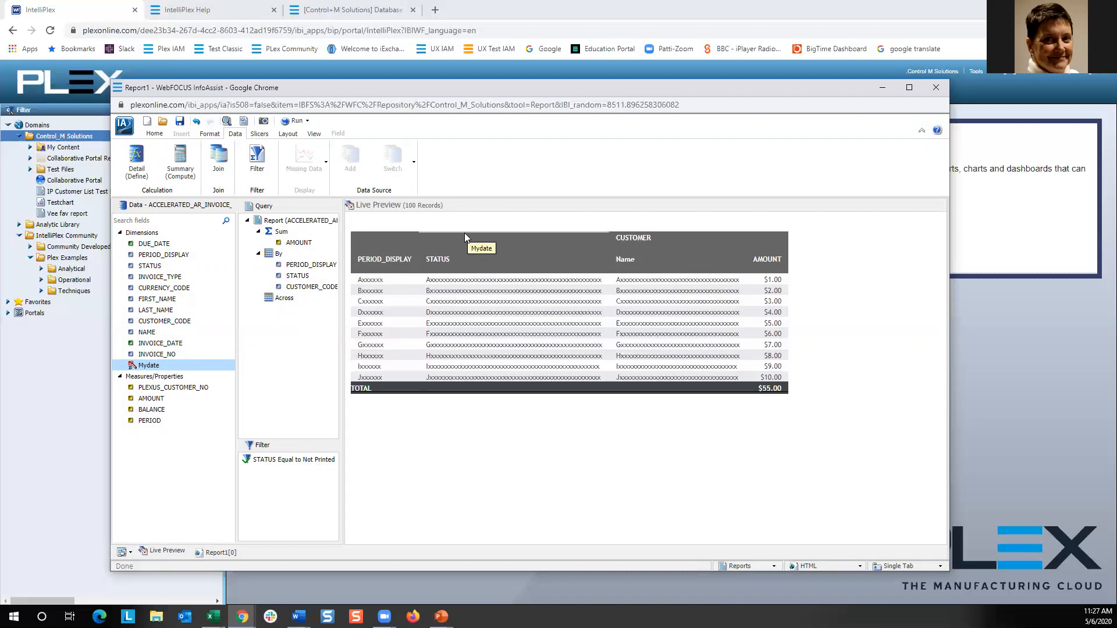
left_click_drag(465, 233, 463, 232)
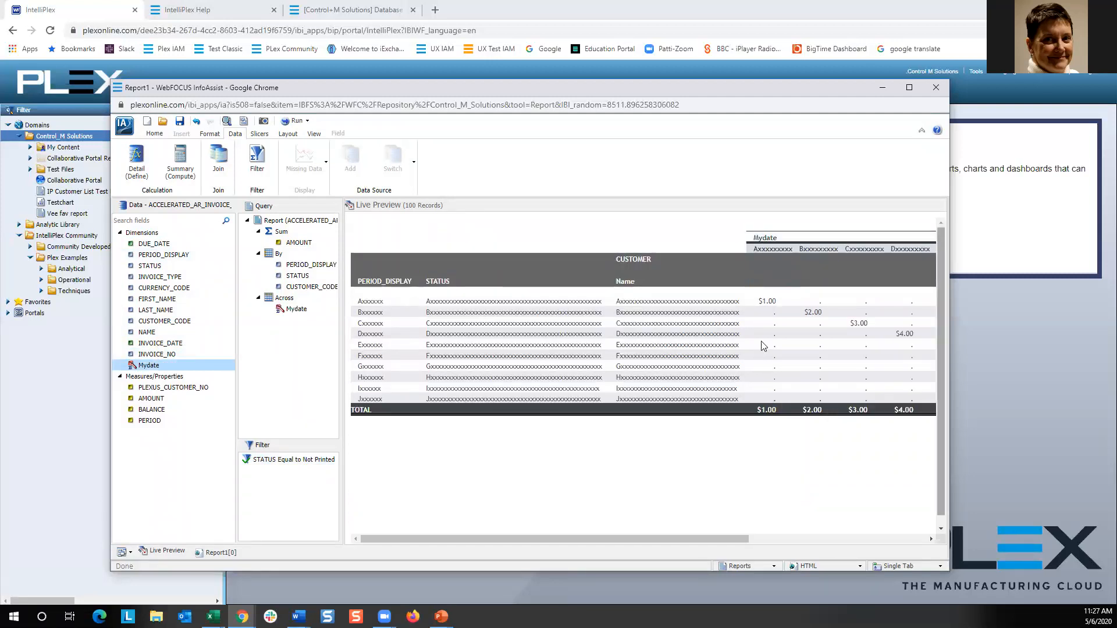
left_click_drag(685, 537, 640, 536)
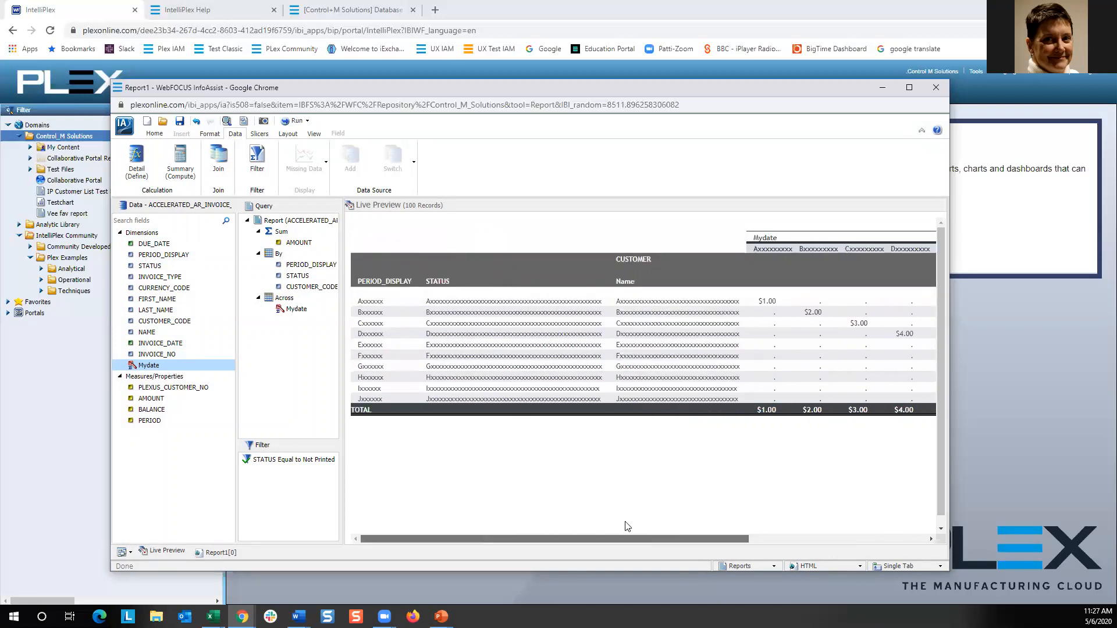
Run the report and return to the Live Preview.
left_click(287, 123)
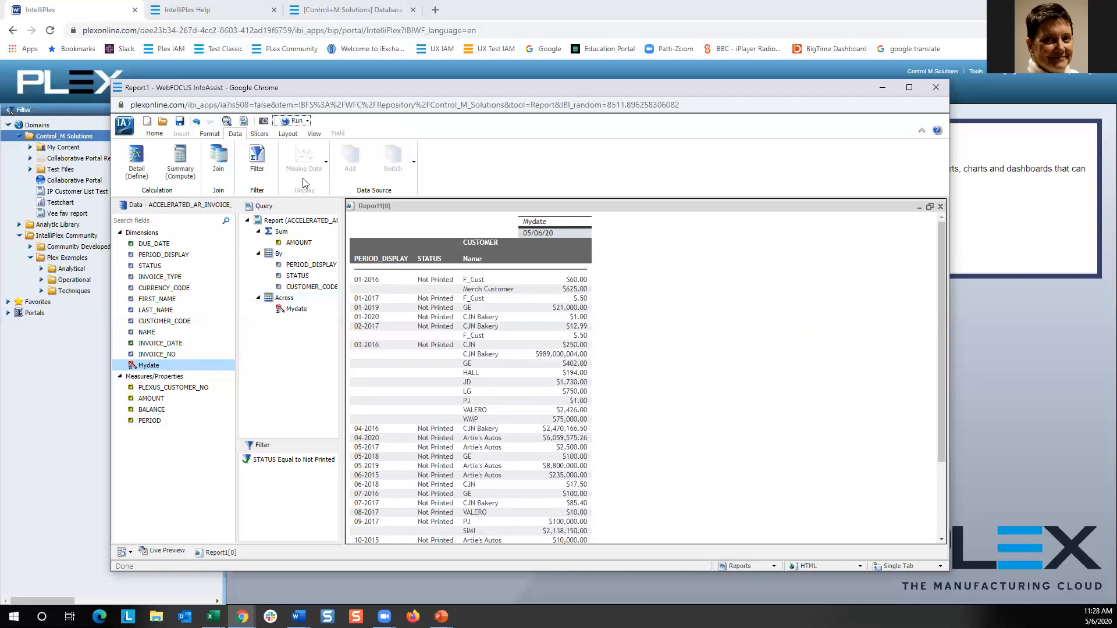
left_click(168, 558)
Delete the STATUS column from the report.
left_click(471, 330)
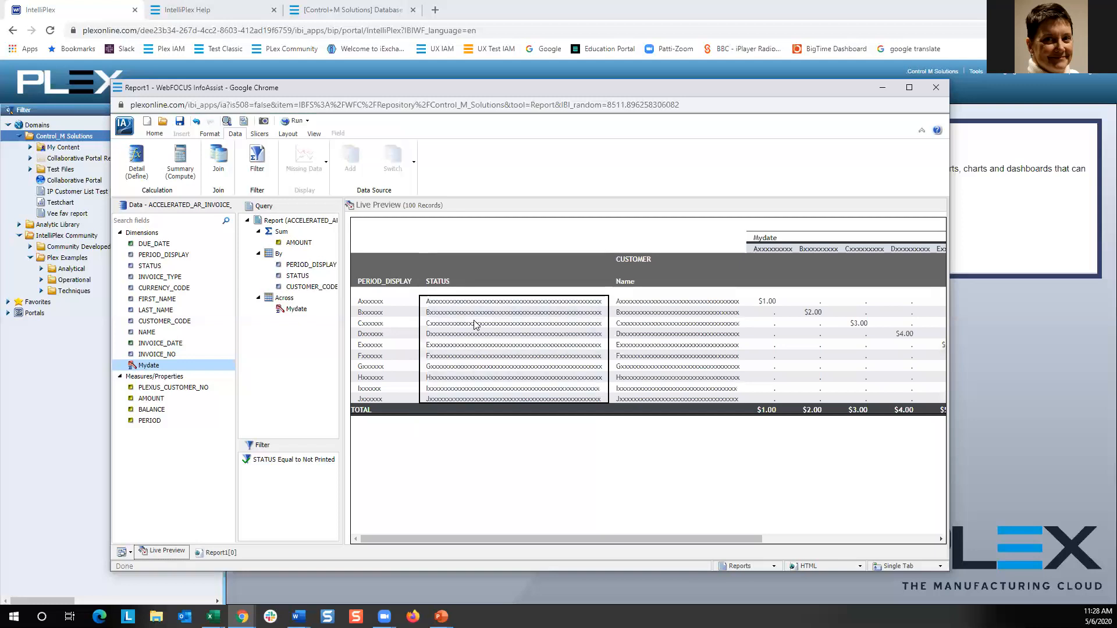
right_click(474, 322)
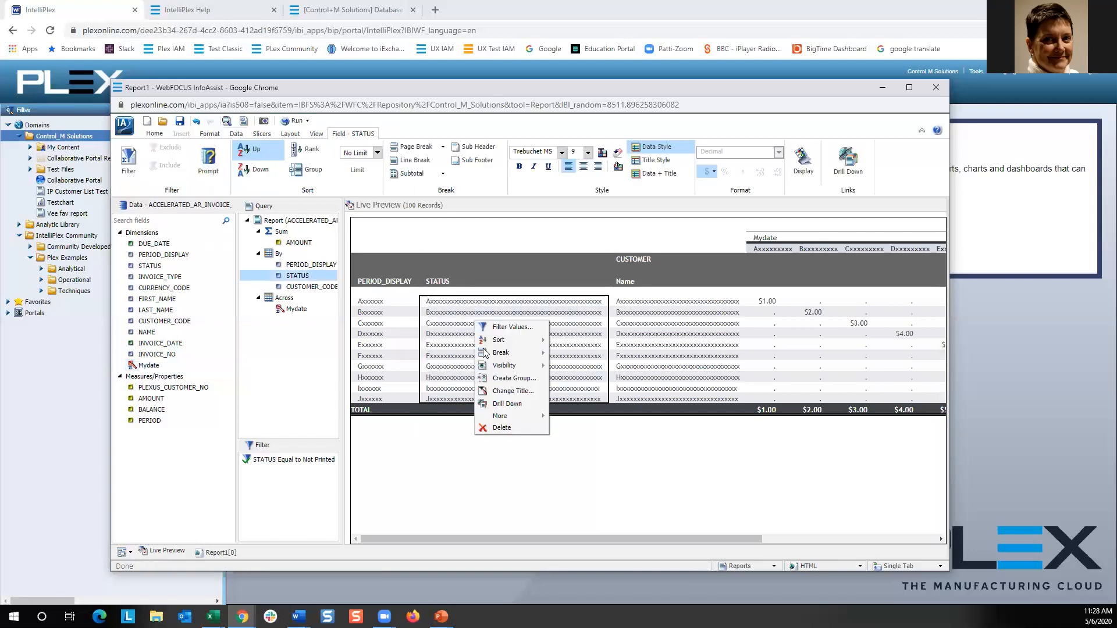
left_click(500, 429)
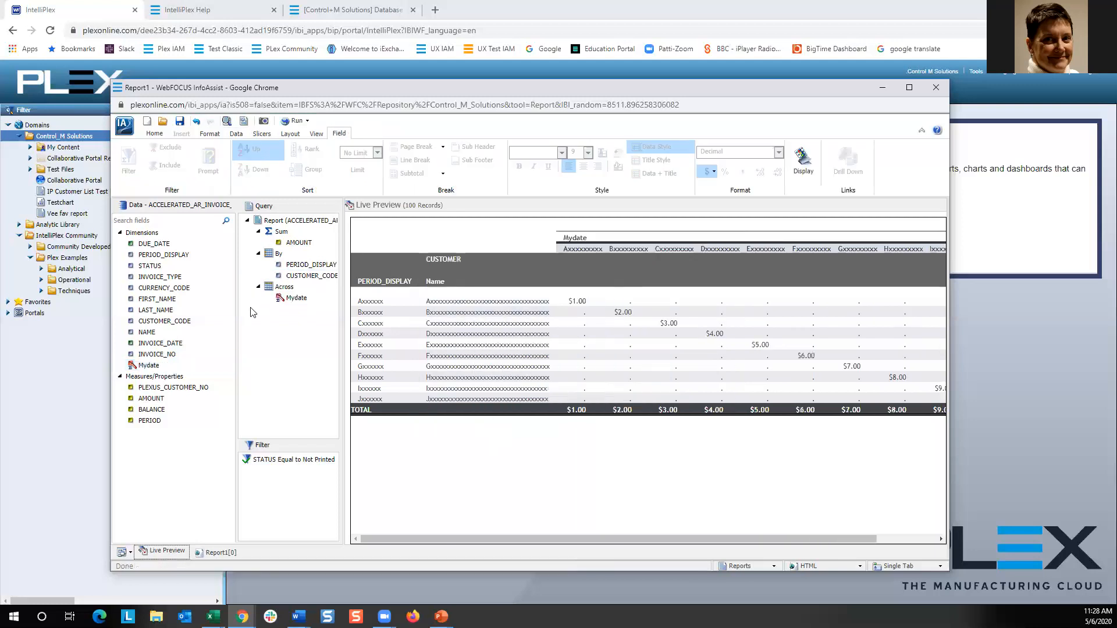
Add DUE_DATE to the report as a sort field, run the report and return to Live Preview.
mouse_move(138, 244)
left_mouse_down()
mouse_move(445, 326)
mouse_move(557, 319)
left_mouse_up()
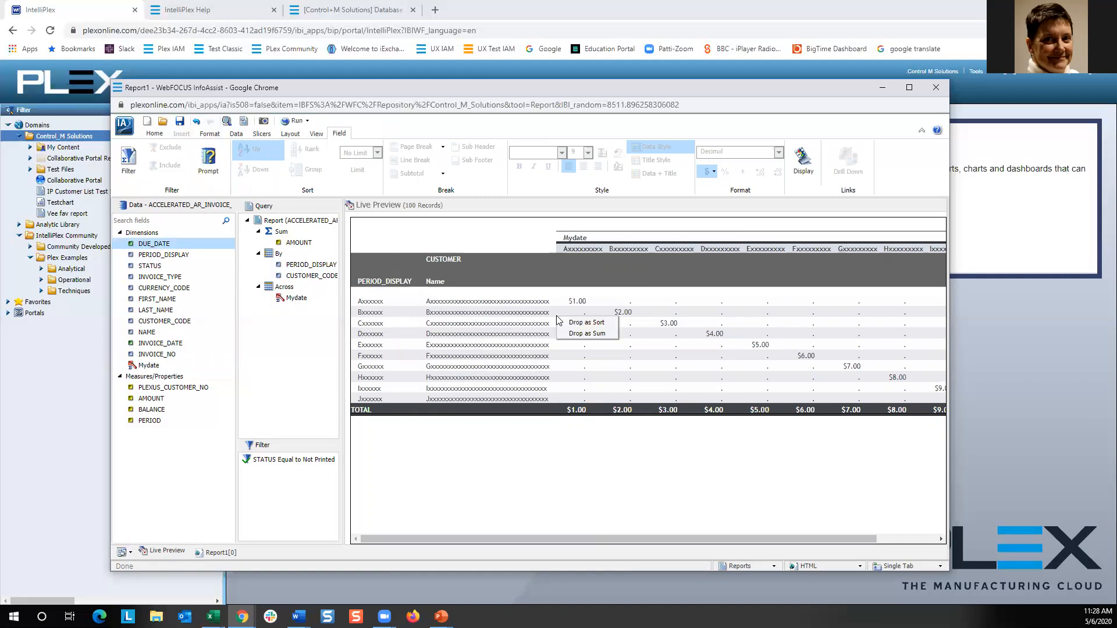
left_click(602, 323)
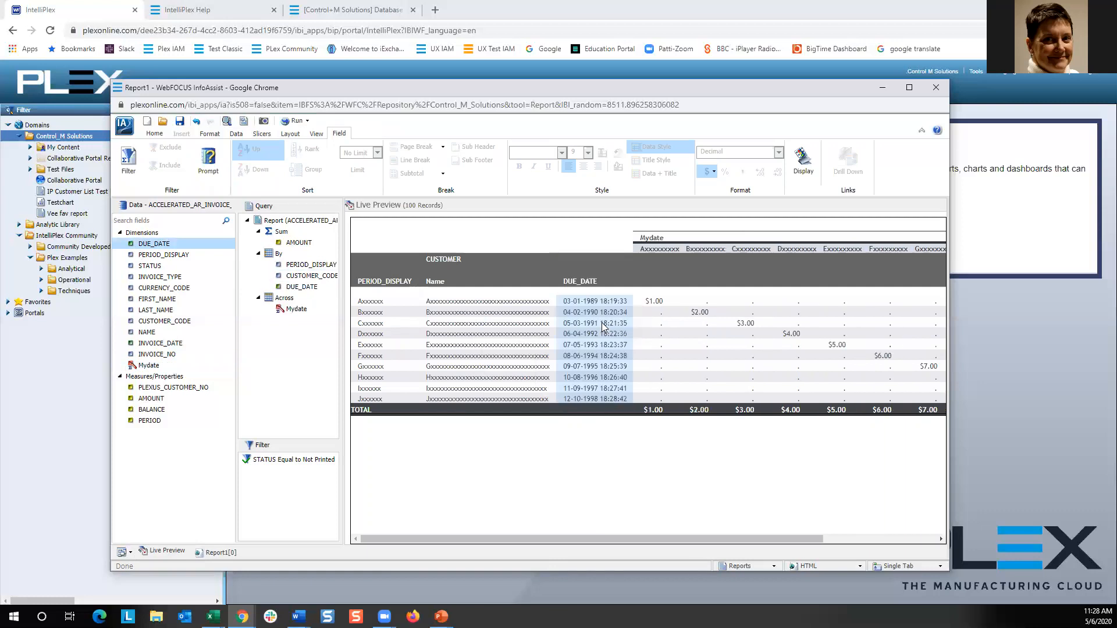
left_click(295, 122)
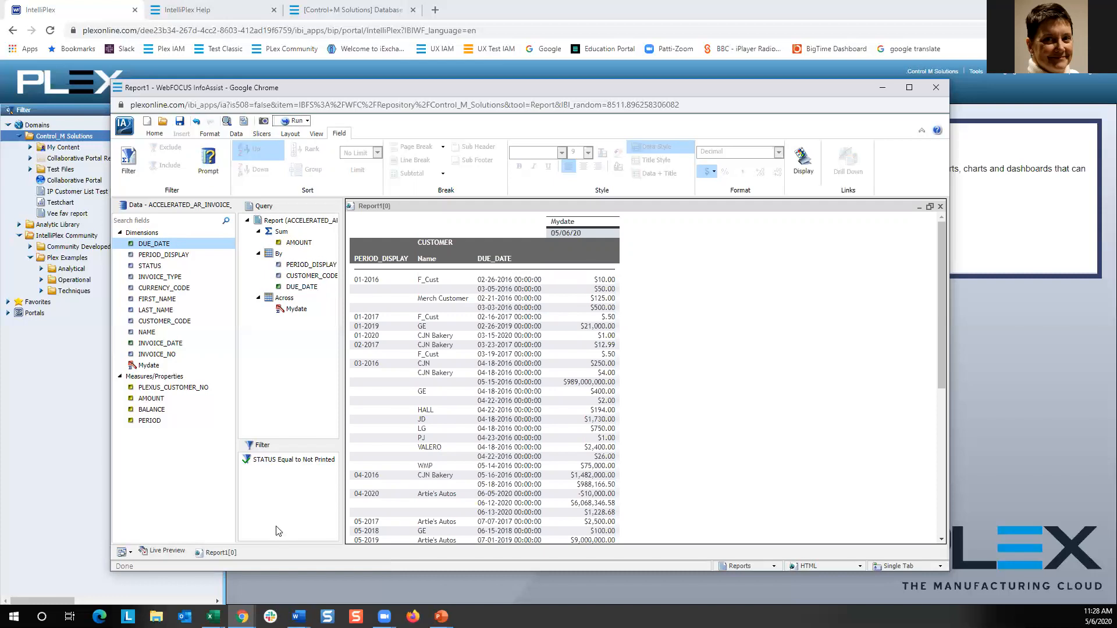
left_click(178, 551)
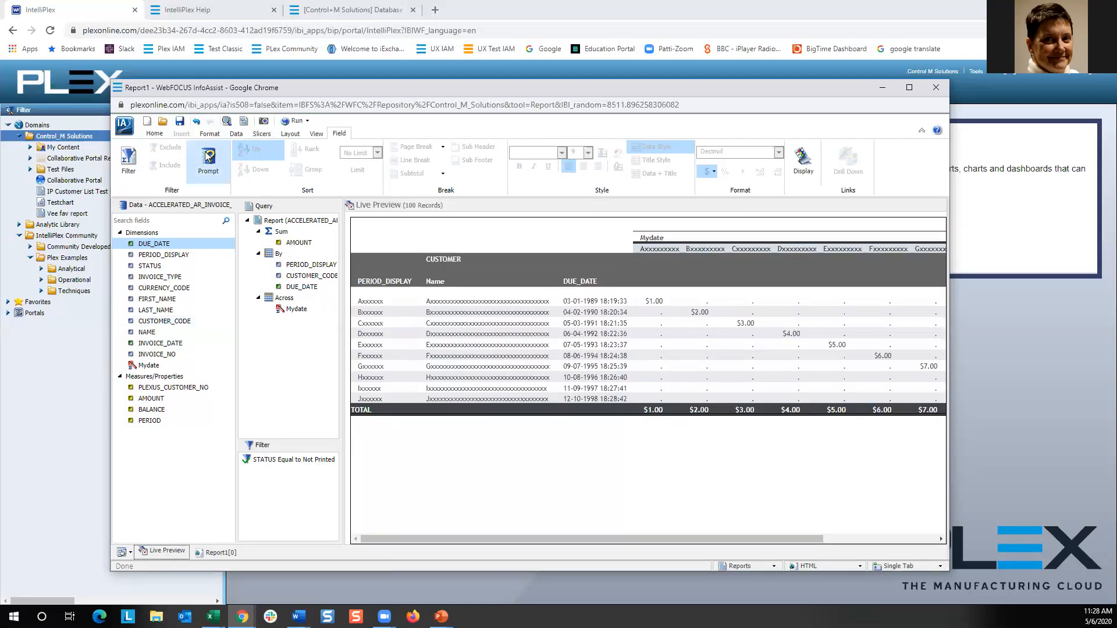
Open a new detail (Define) field and consult the help topic on how to format dates in a report.
left_click(237, 134)
left_click(138, 157)
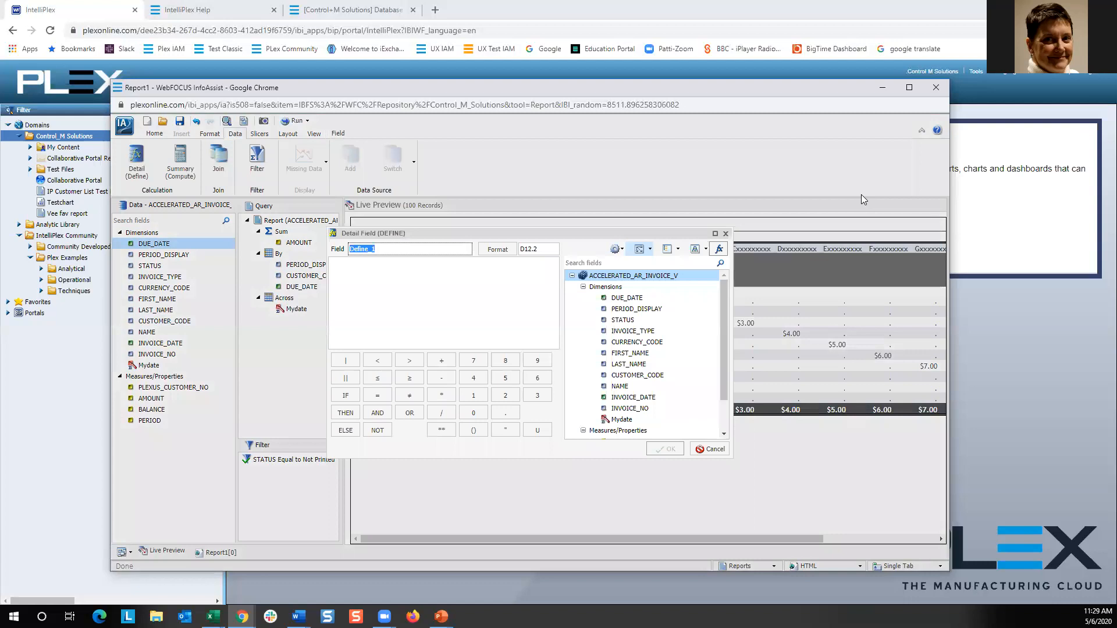
left_click(998, 203)
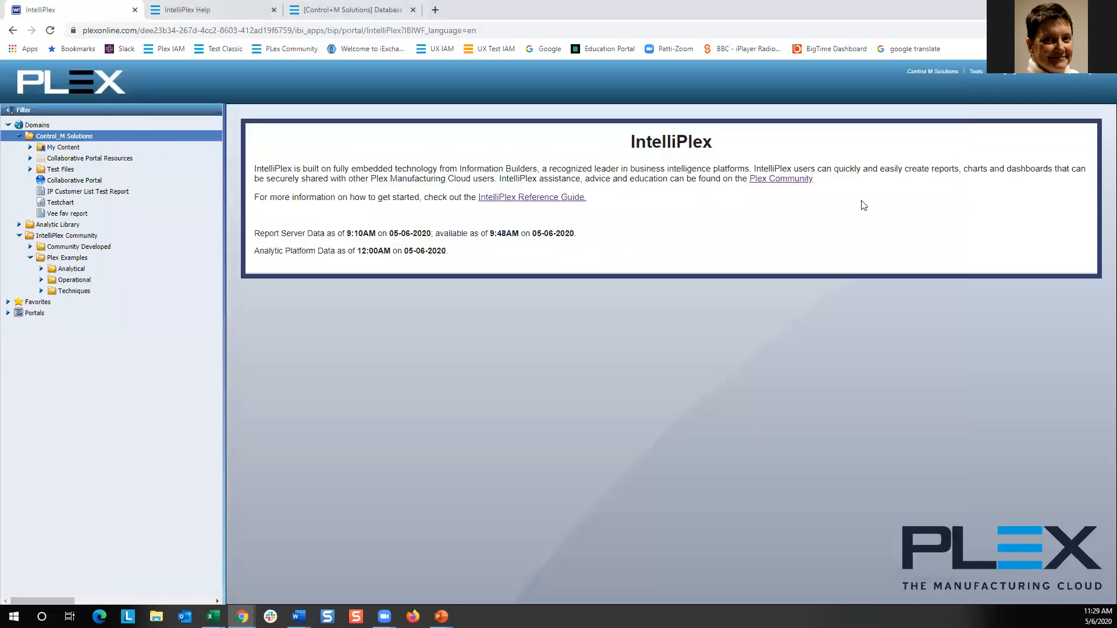
left_click(538, 199)
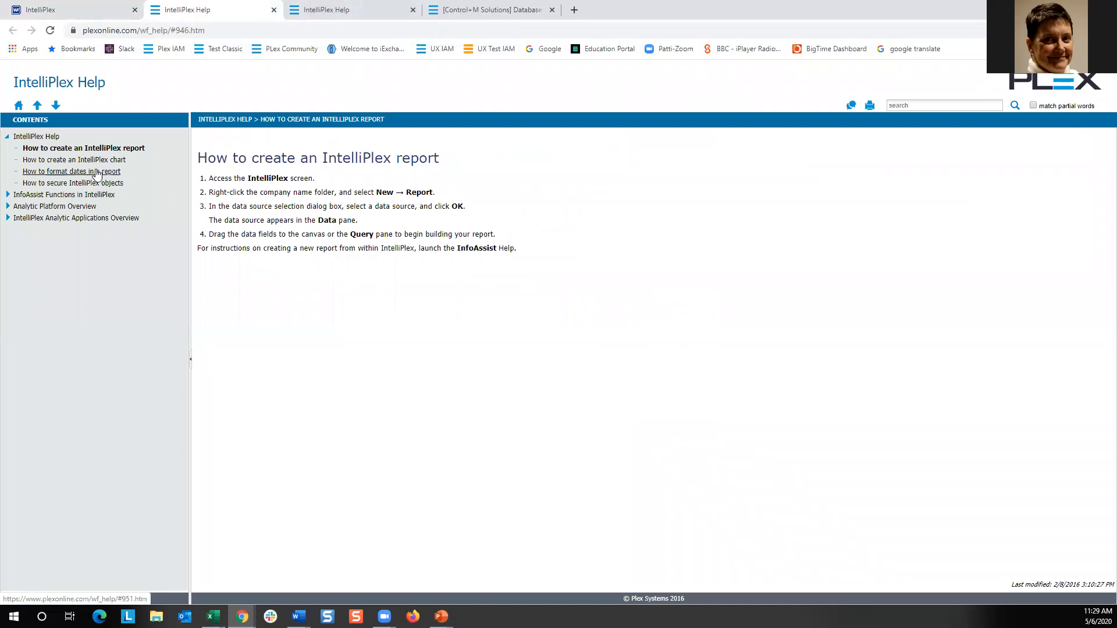
left_click(97, 173)
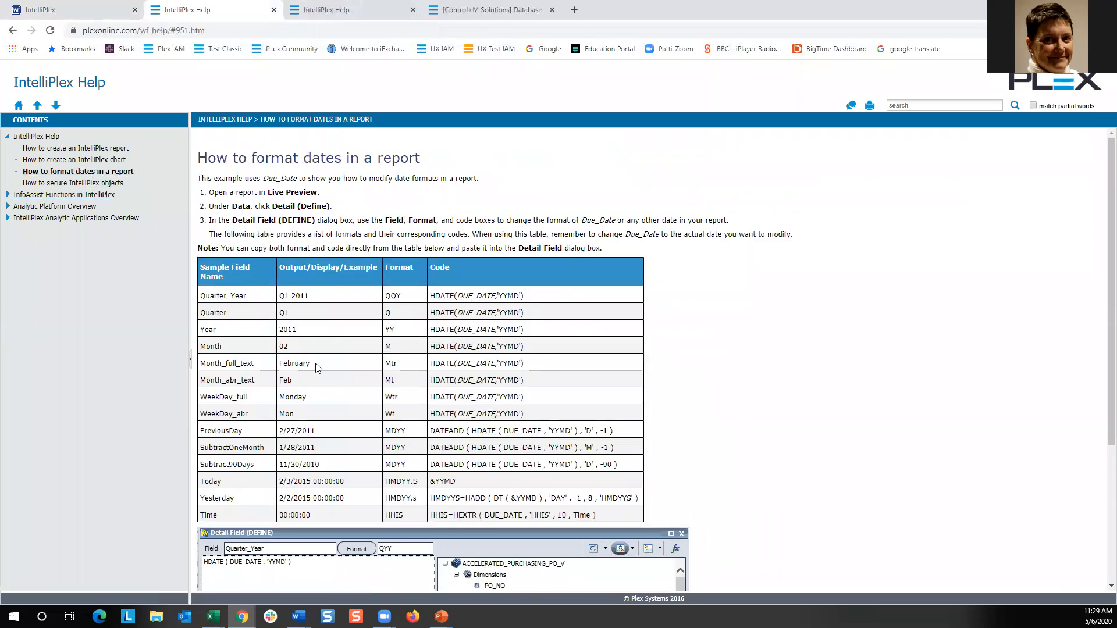
scroll(410, 366, "down", 2)
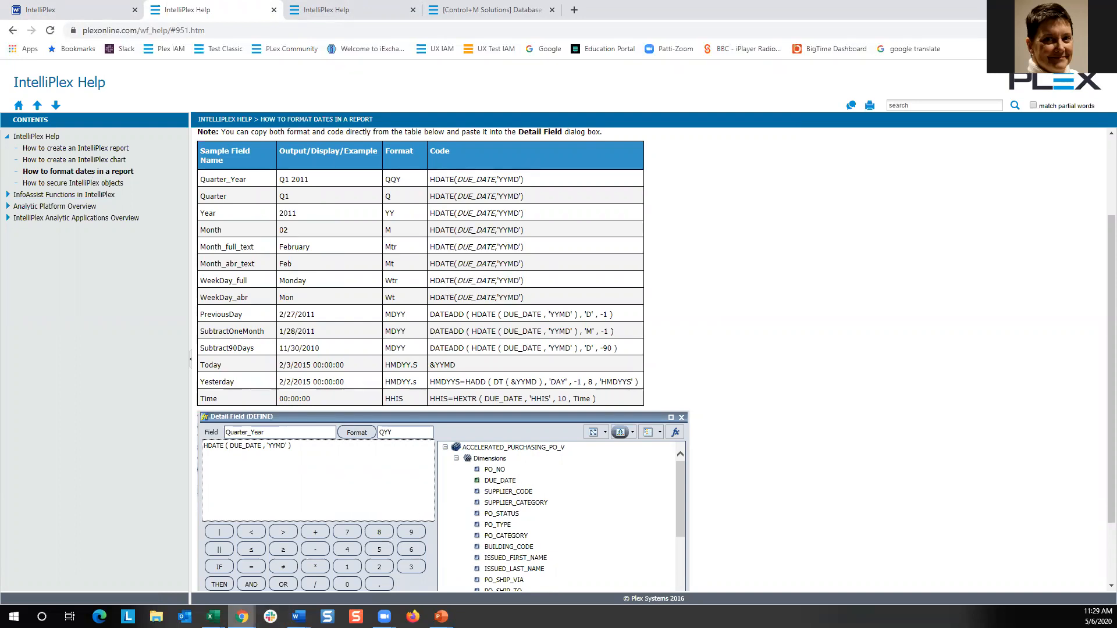
mouse_move(243, 617)
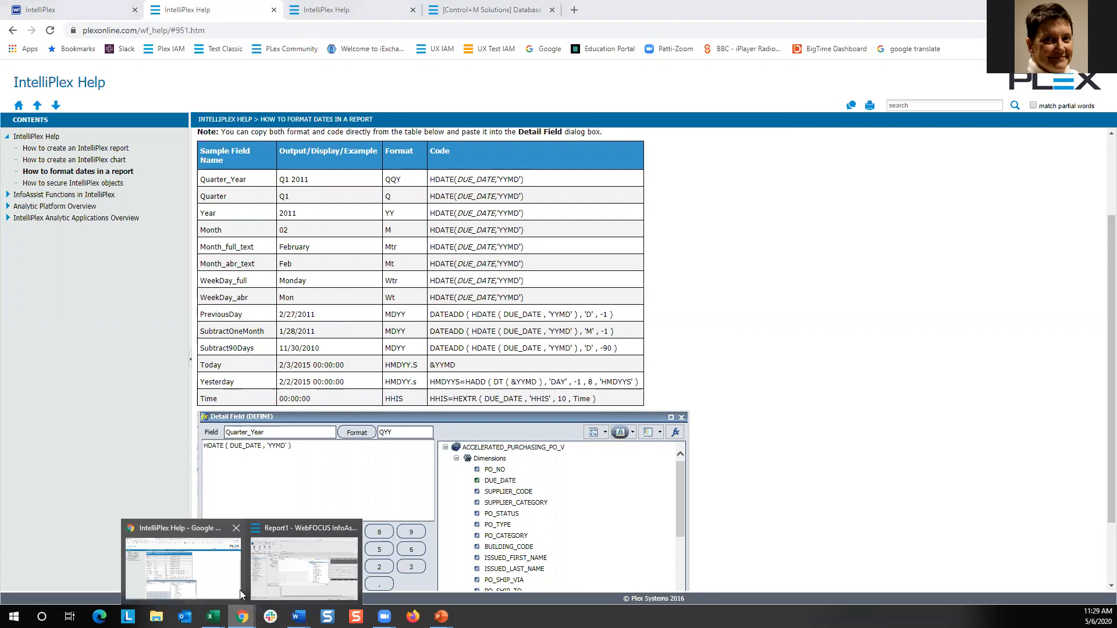
left_click(304, 576)
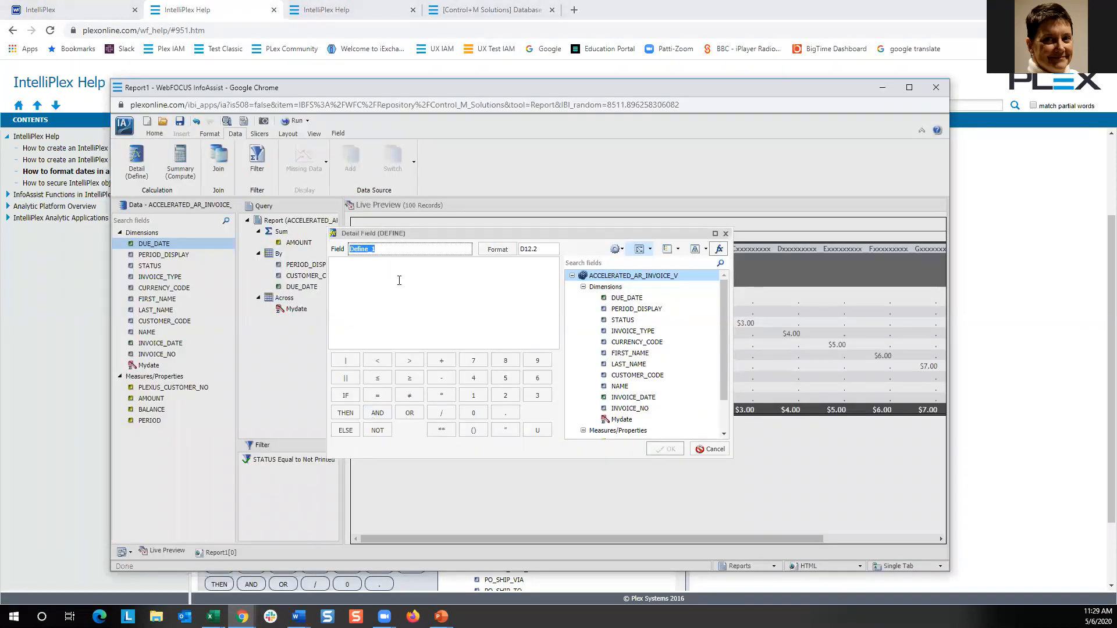
Define the field NewDuedate with format MDYY and expression HDATE(DUE_DATE, 'YYMD'), using the DUE_DATE field.
type("NewDuedate")
left_click_drag(553, 248, 522, 248)
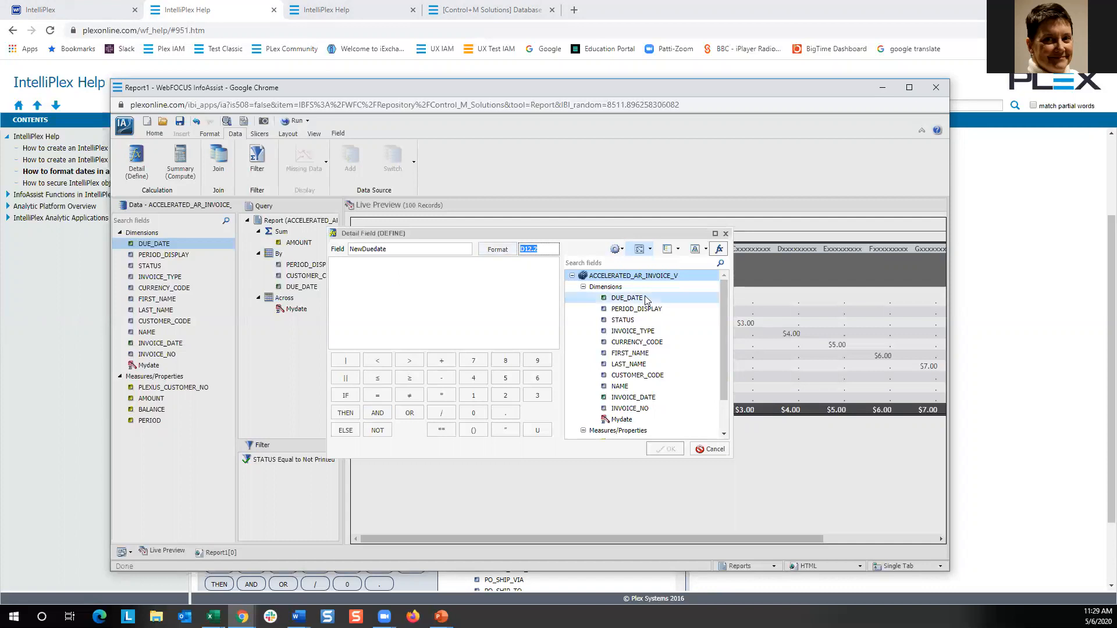
mouse_move(646, 300)
type("MDYY")
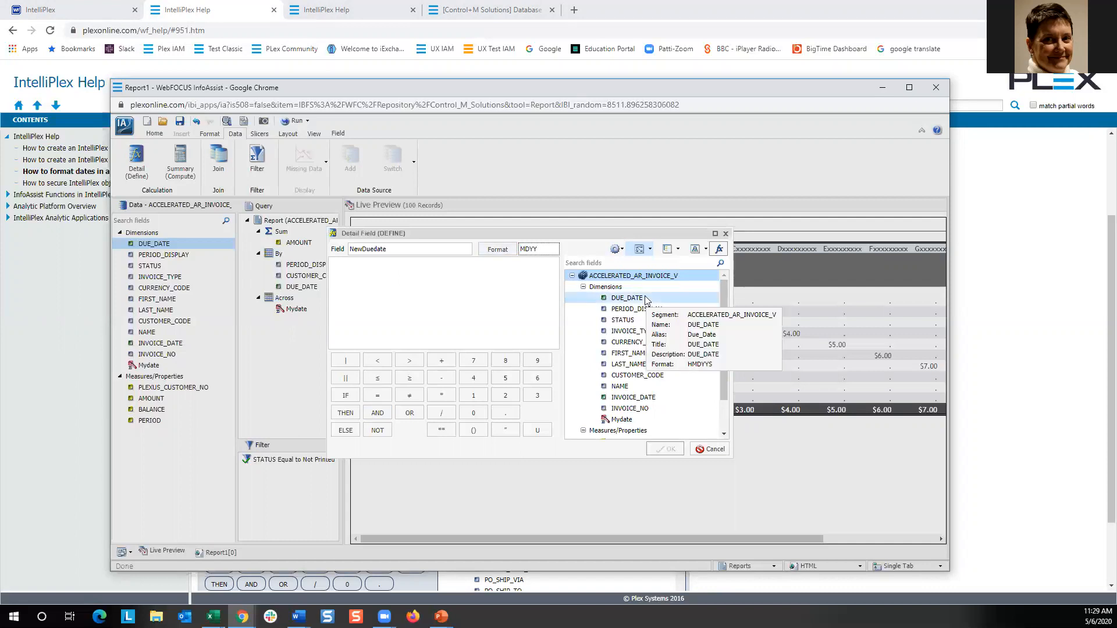
key("alt+Tab")
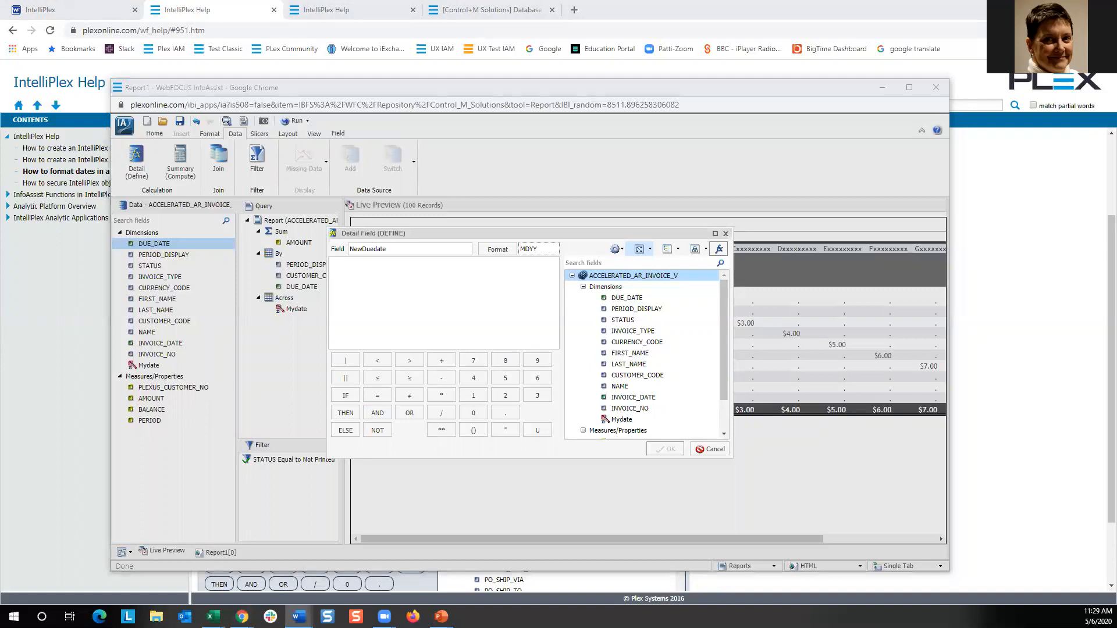
left_click(404, 275)
type("HDATE(DUE_DATE,'YYMD')")
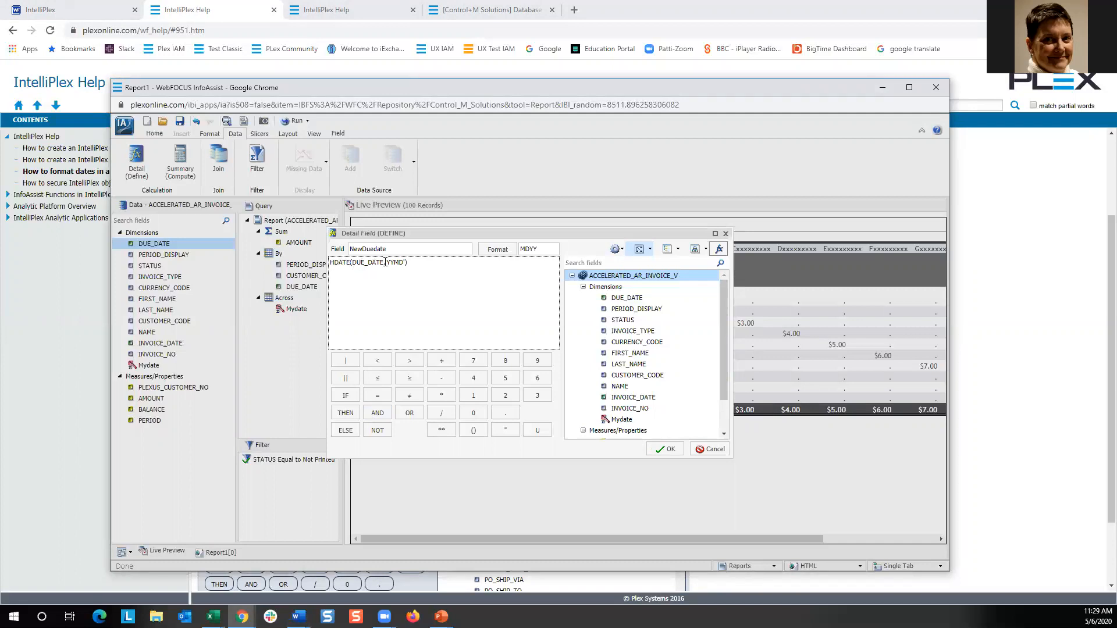
left_click_drag(383, 263, 353, 263)
double_click(620, 299)
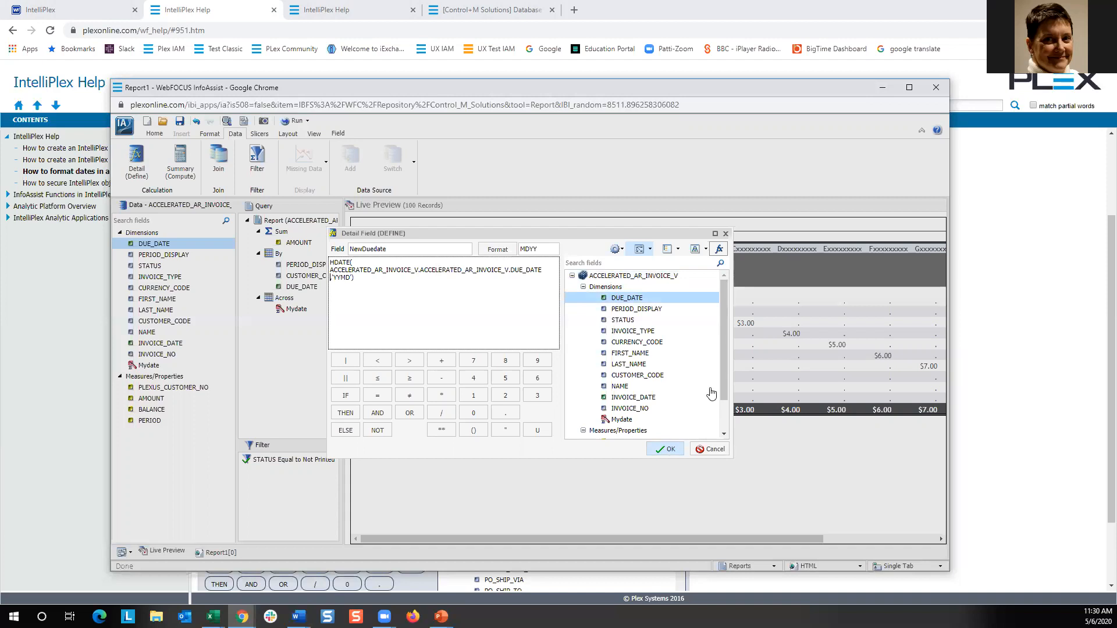
left_click(665, 449)
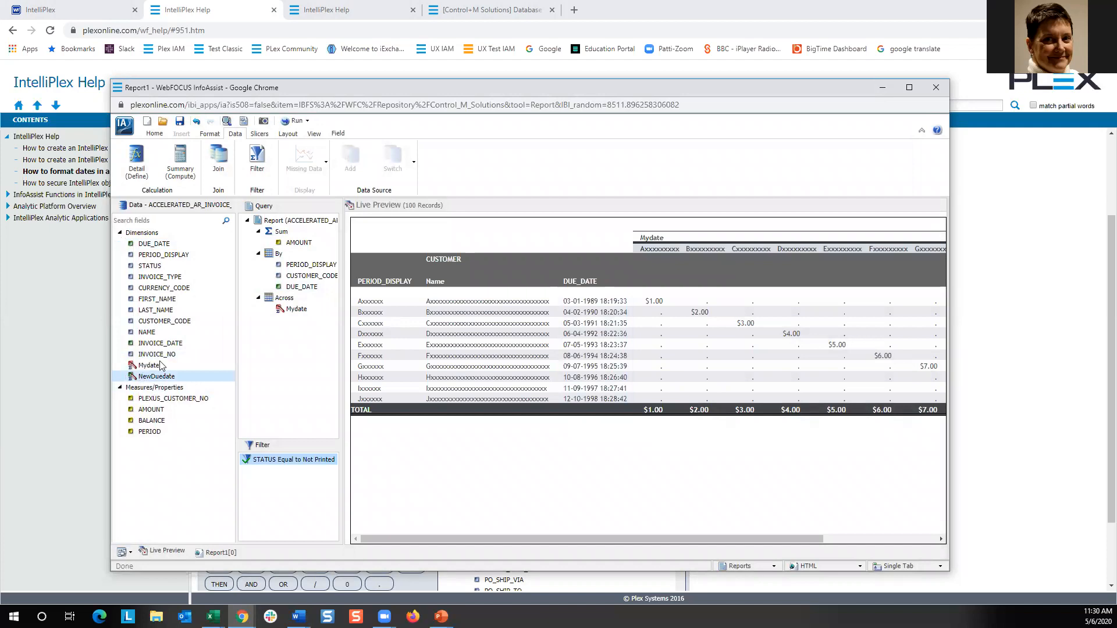
Add NewDuedate to the report before DUE_DATE, run the report and return to Live Preview.
mouse_move(157, 378)
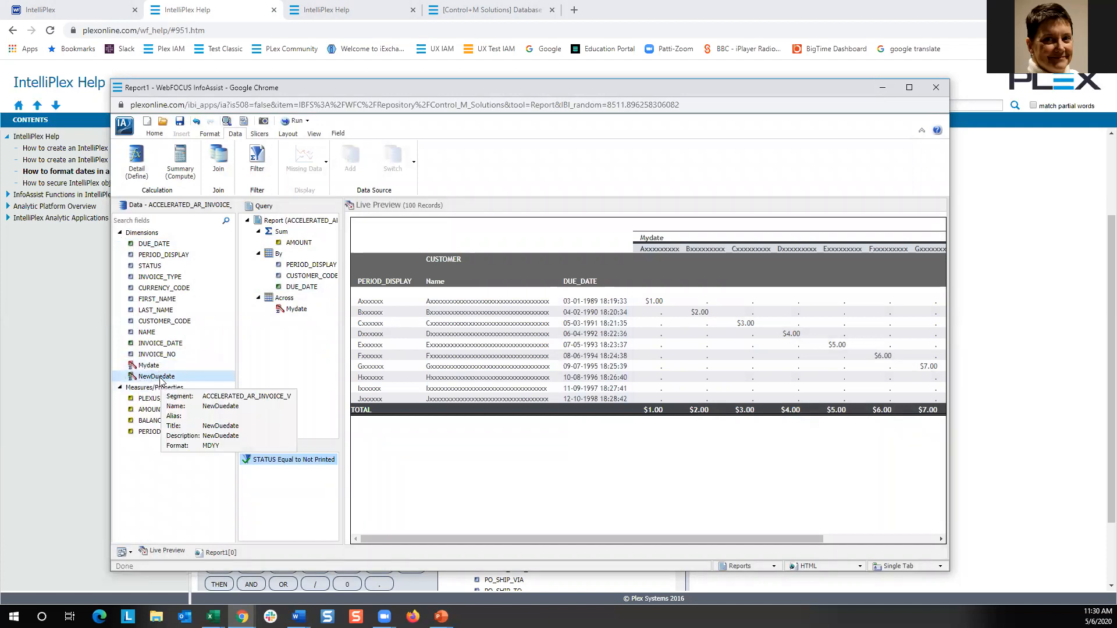
left_click_drag(156, 378, 541, 333)
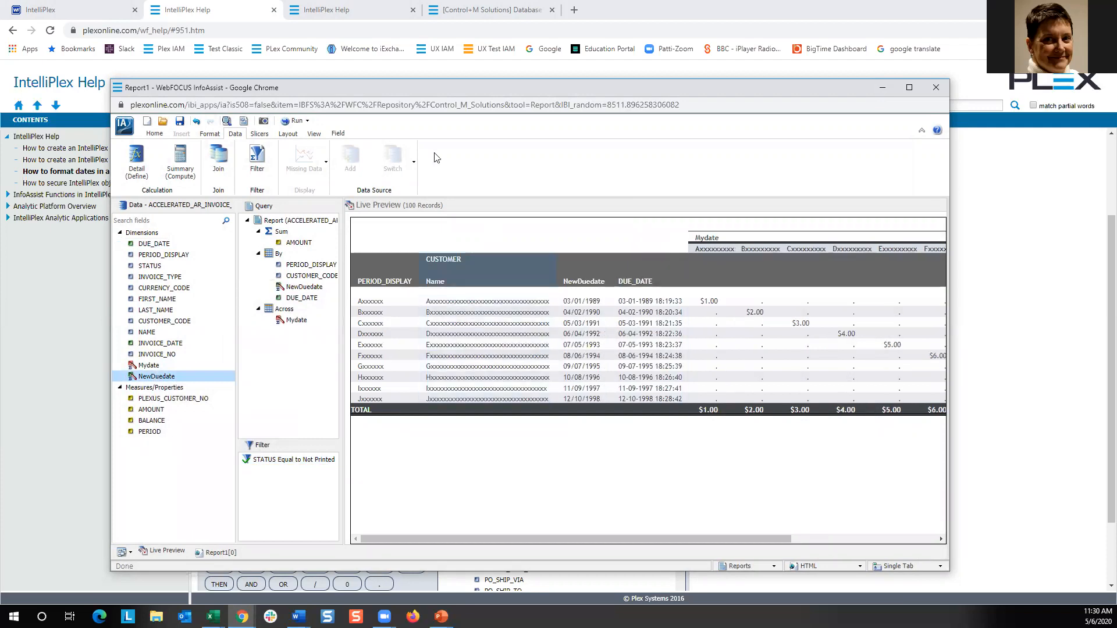
left_click(288, 121)
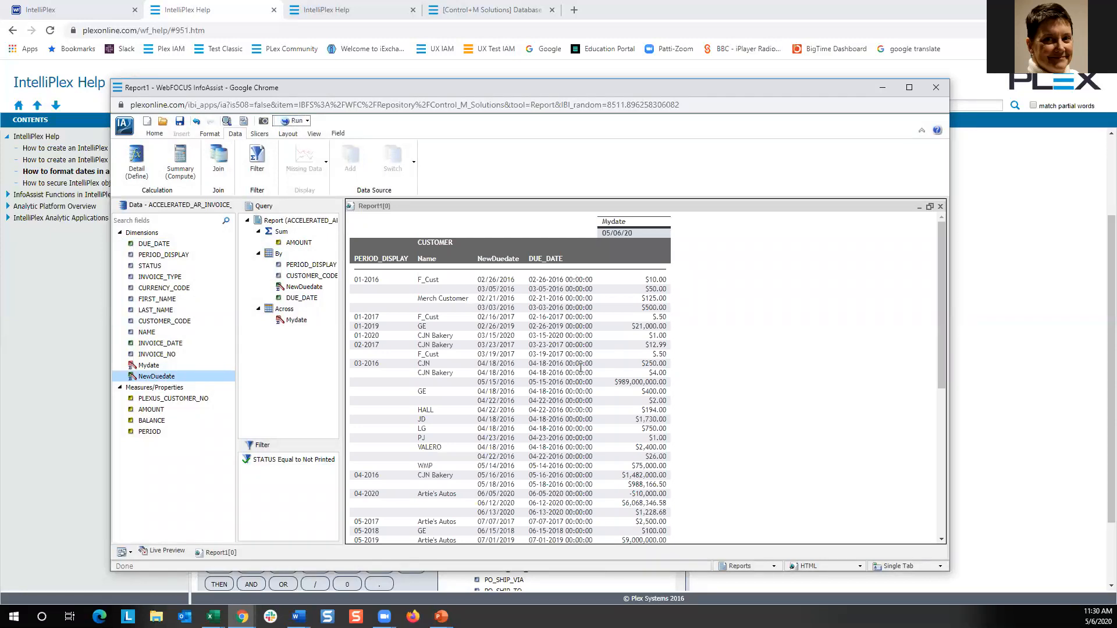
left_click(177, 556)
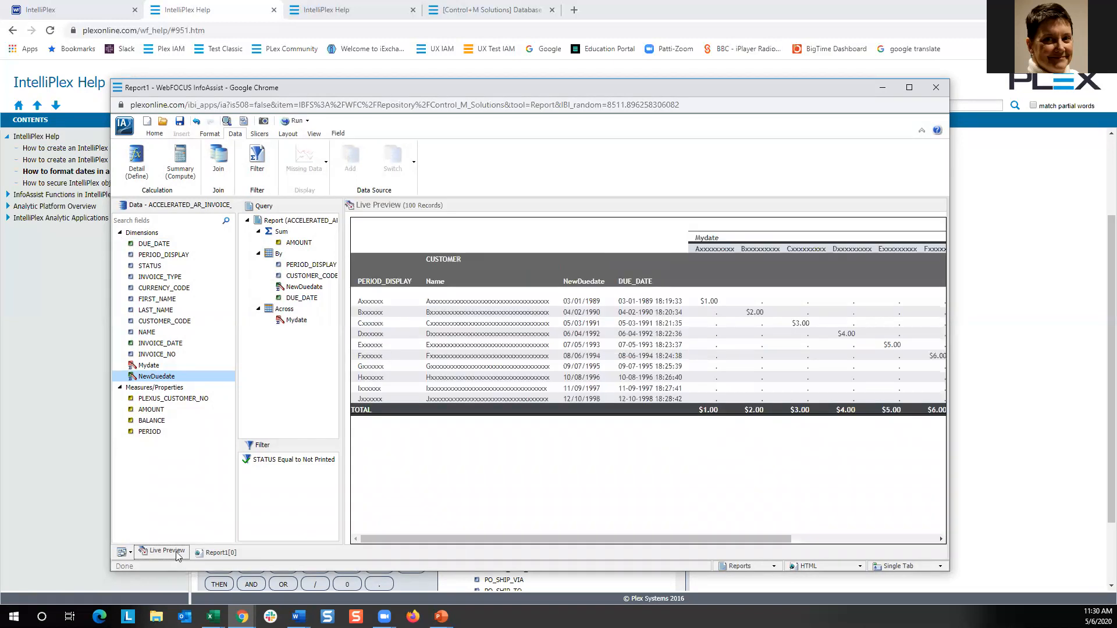
Delete the DUE_DATE column from the report.
right_click(663, 357)
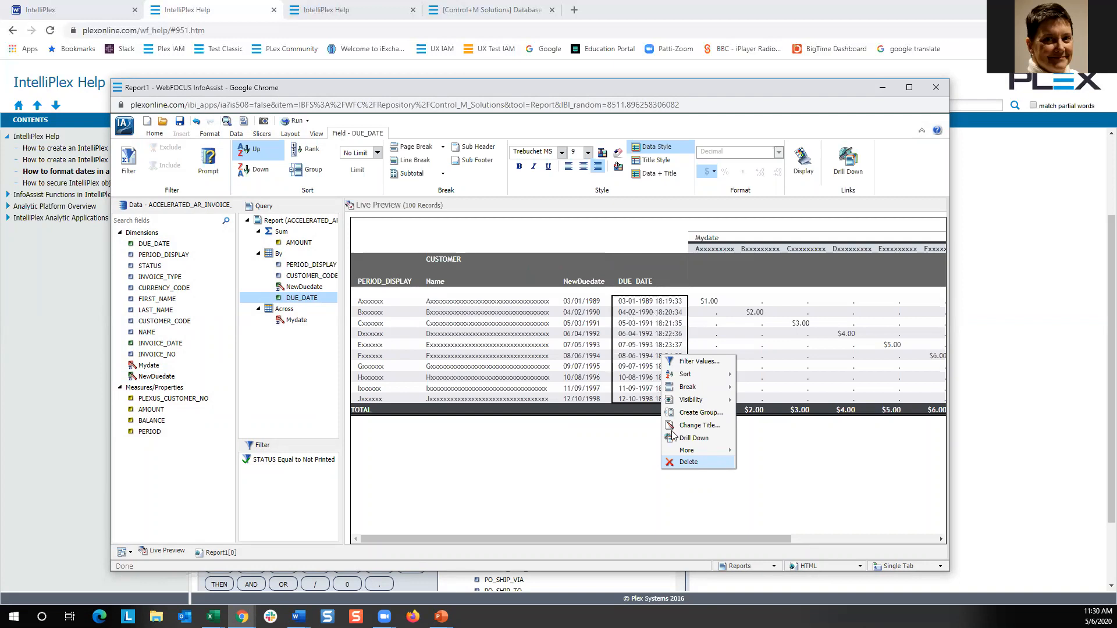
left_click(695, 461)
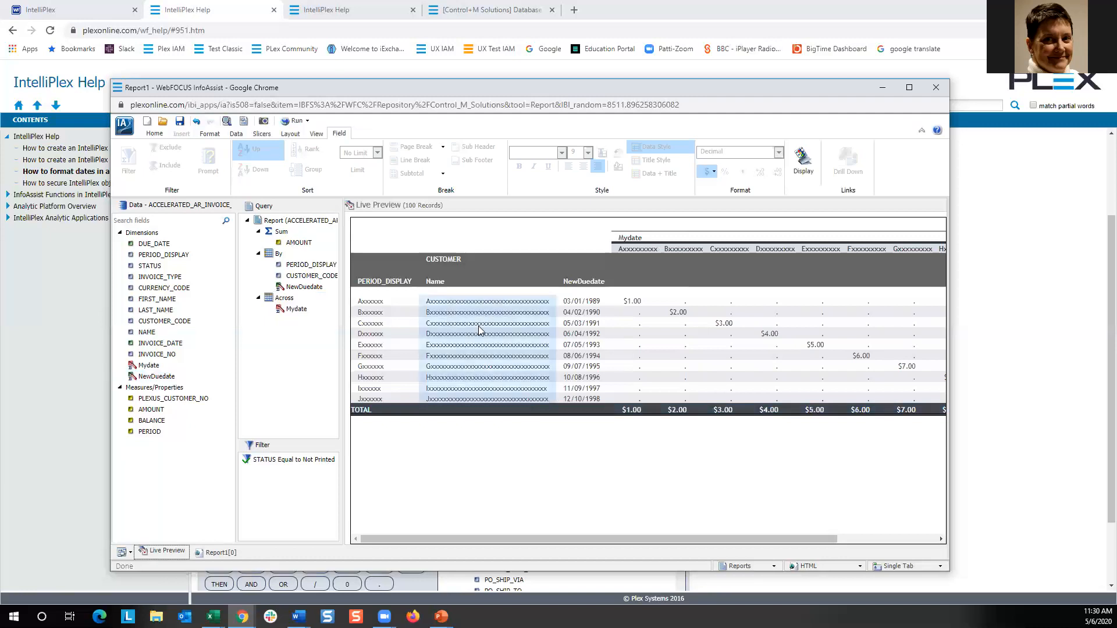
Add subtotals on the customer Name column, run the report and return to Live Preview.
left_click(471, 277)
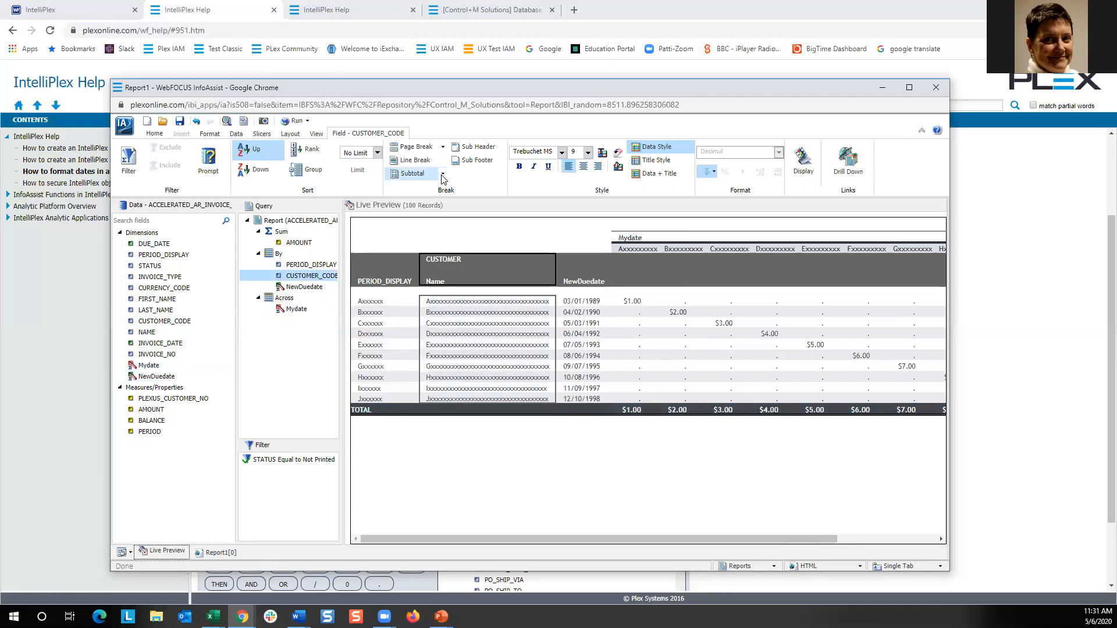
left_click(442, 178)
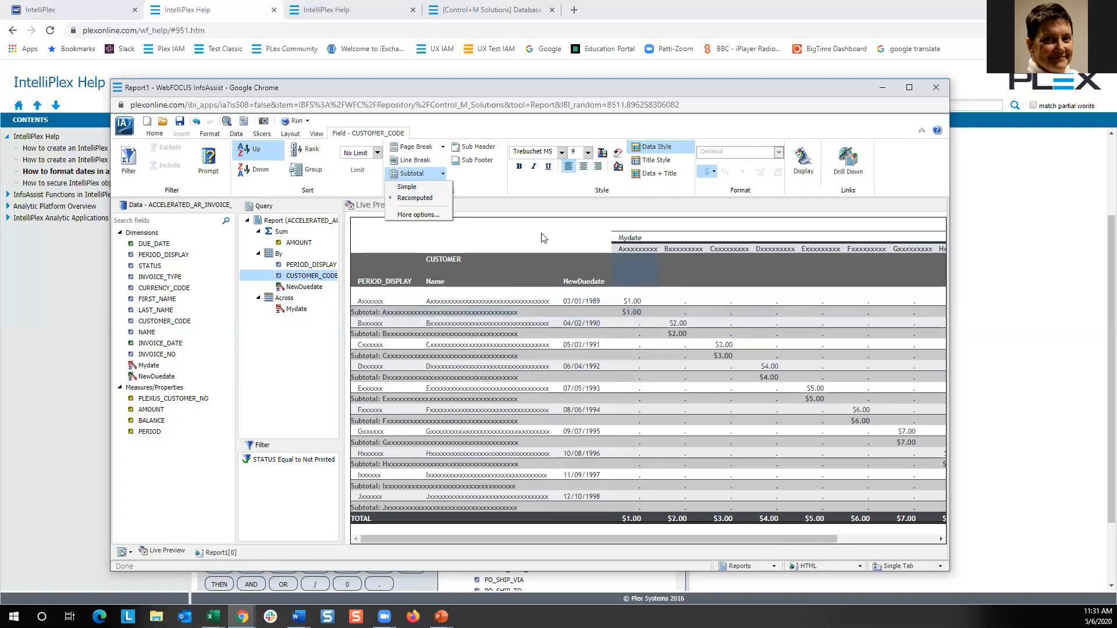
left_click(295, 121)
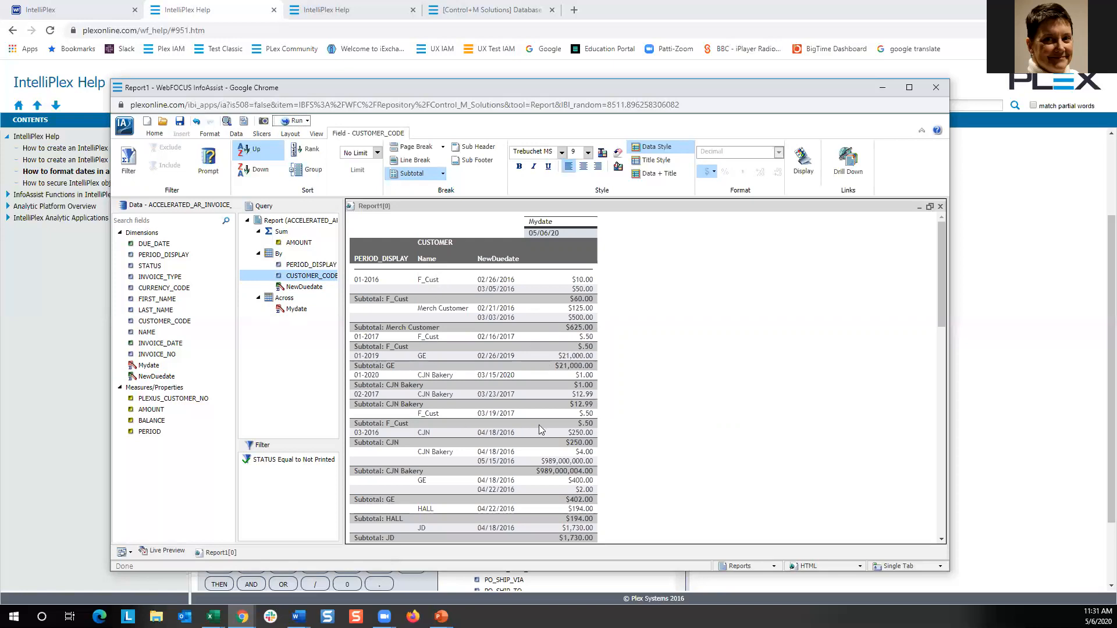
left_click(165, 552)
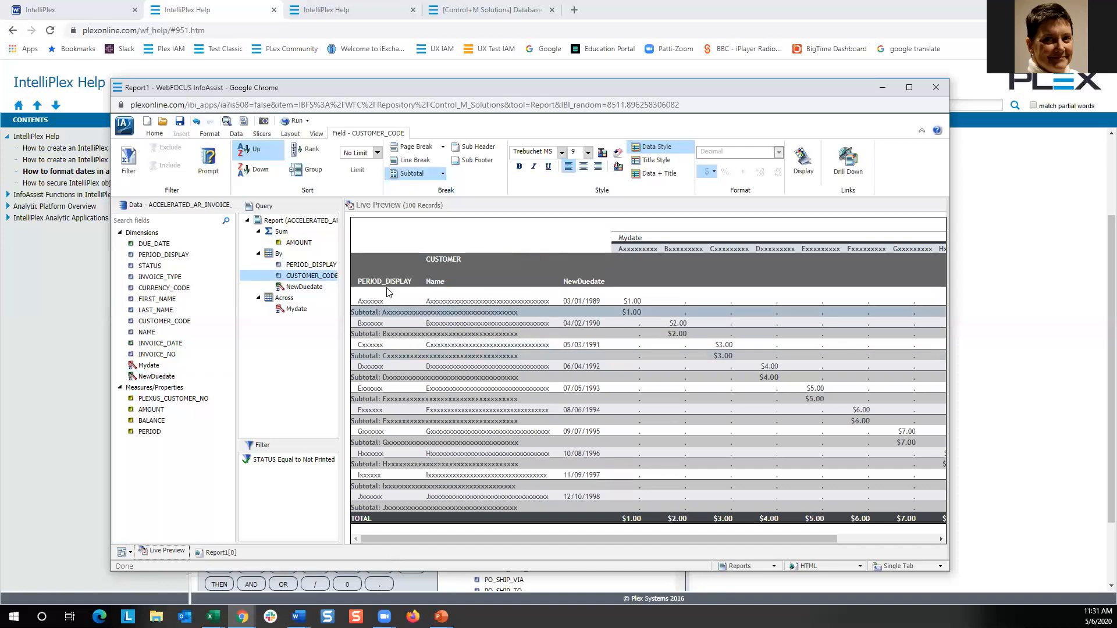
Move PERIOD_DISPLAY after the customer Name column, run the report and return to Live Preview.
left_click(369, 283)
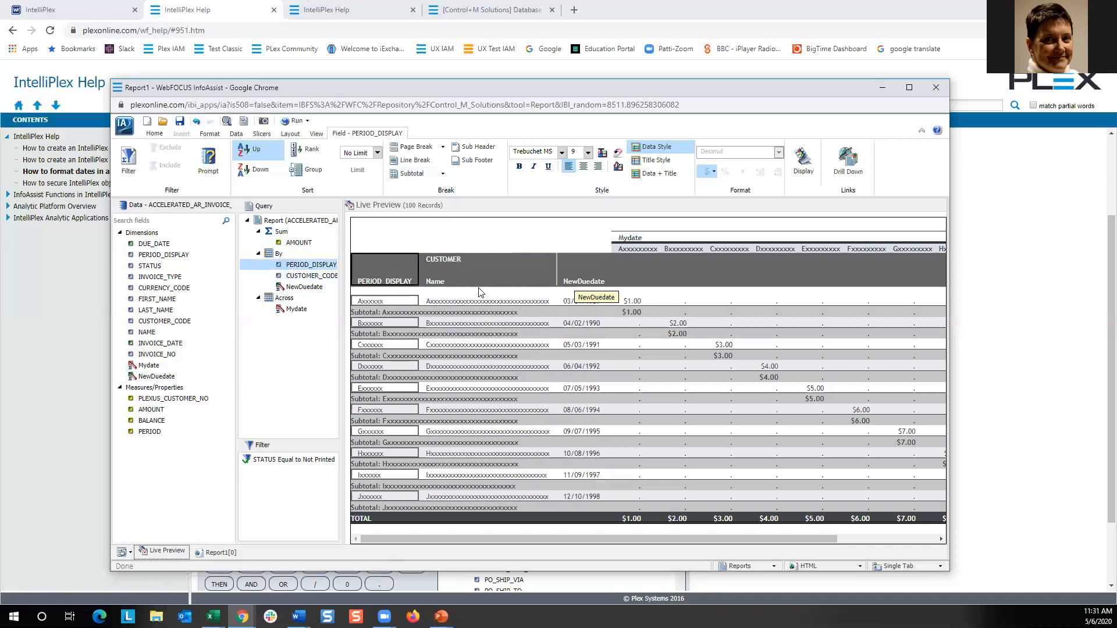
left_click_drag(455, 293, 455, 295)
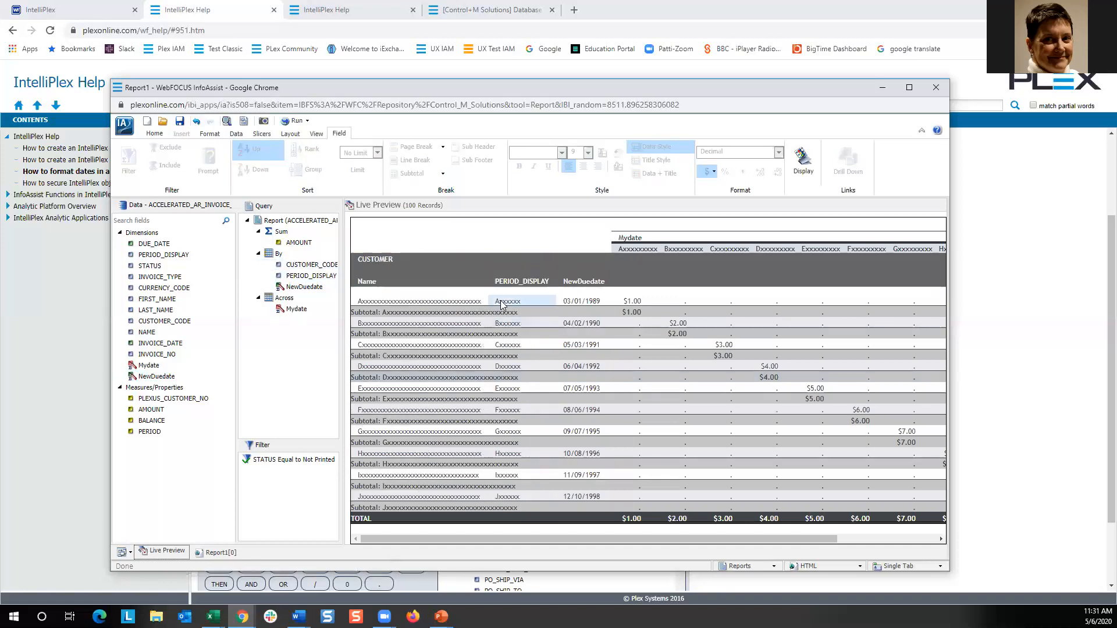
left_click(294, 121)
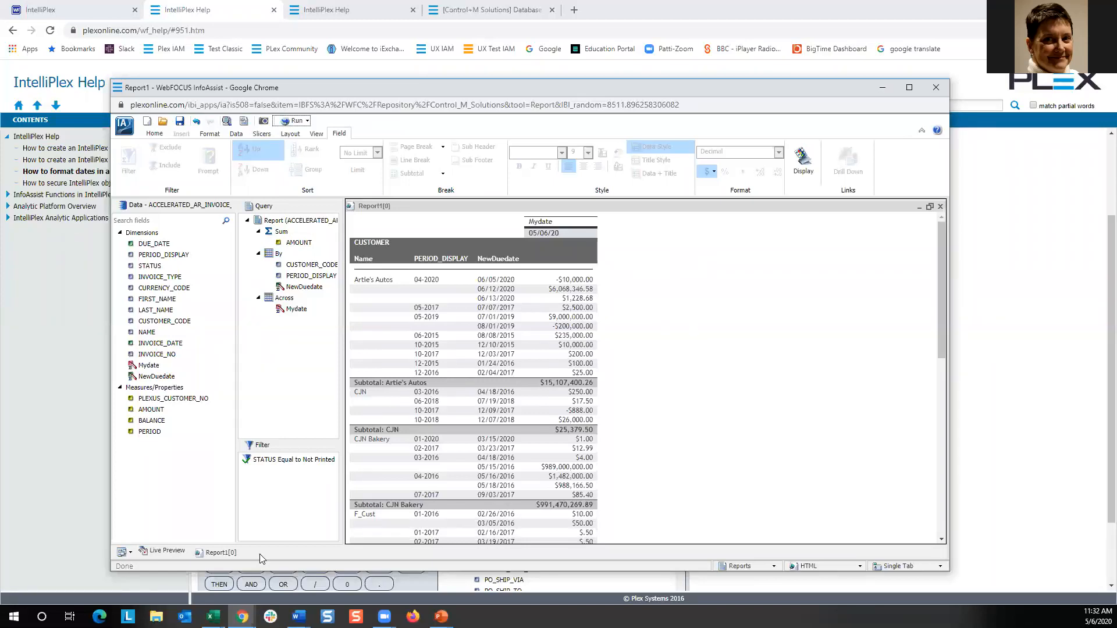
left_click(159, 554)
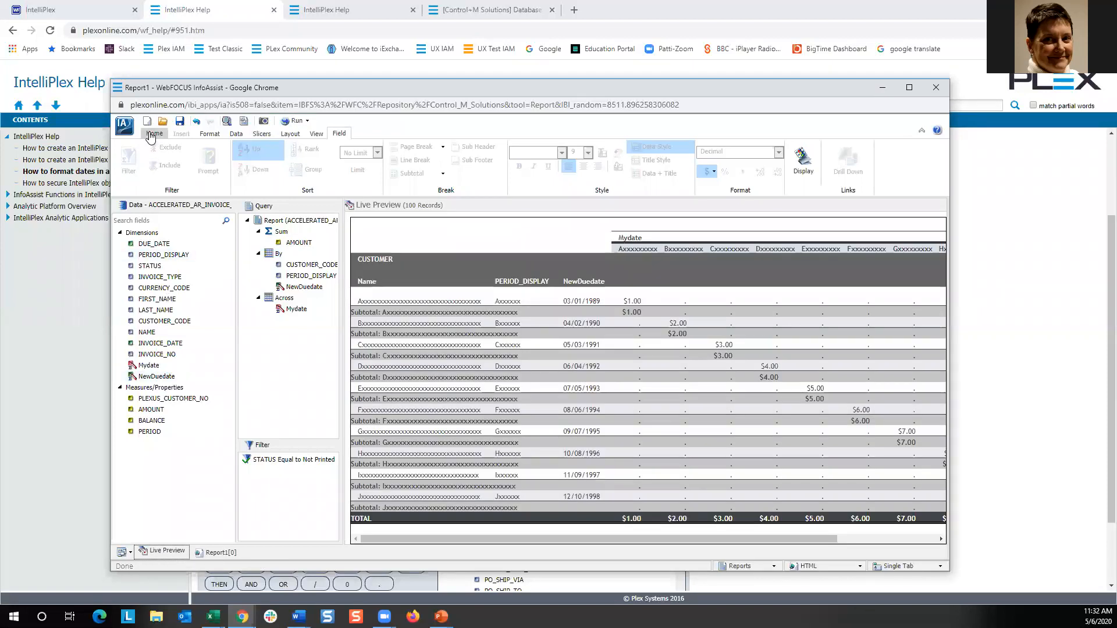
Change the report output format to Active Report and run it.
left_click(153, 133)
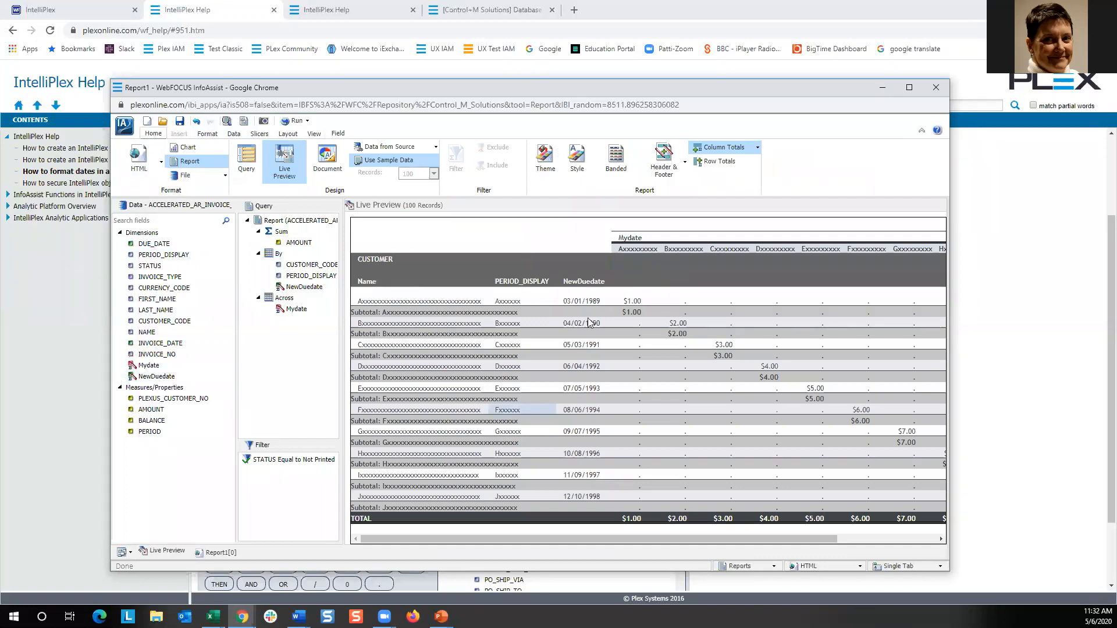
left_click(160, 164)
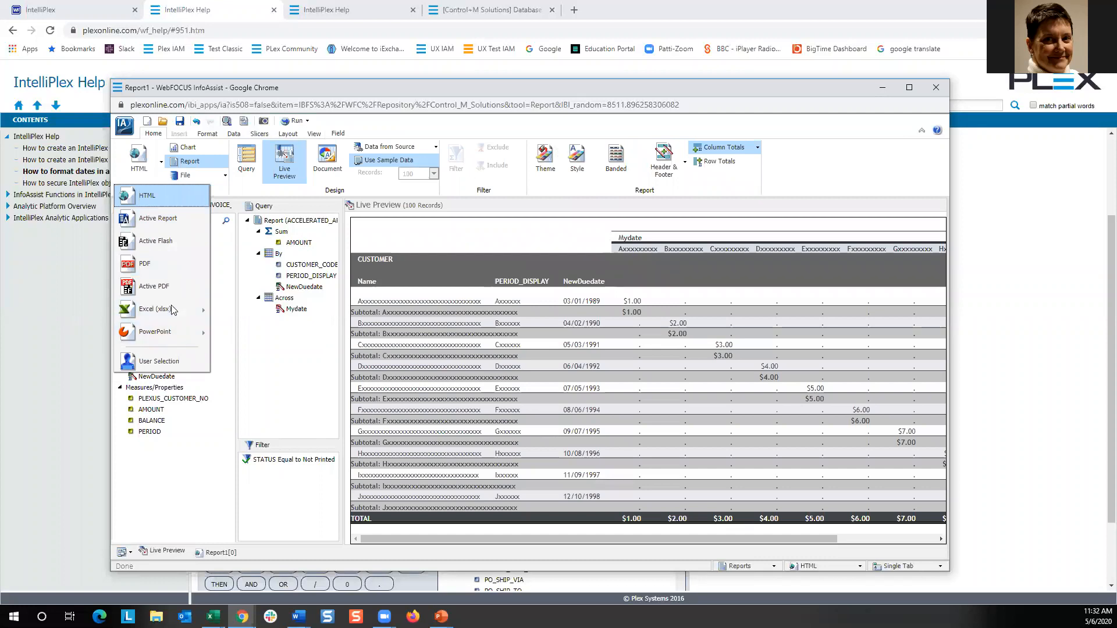
left_click(160, 219)
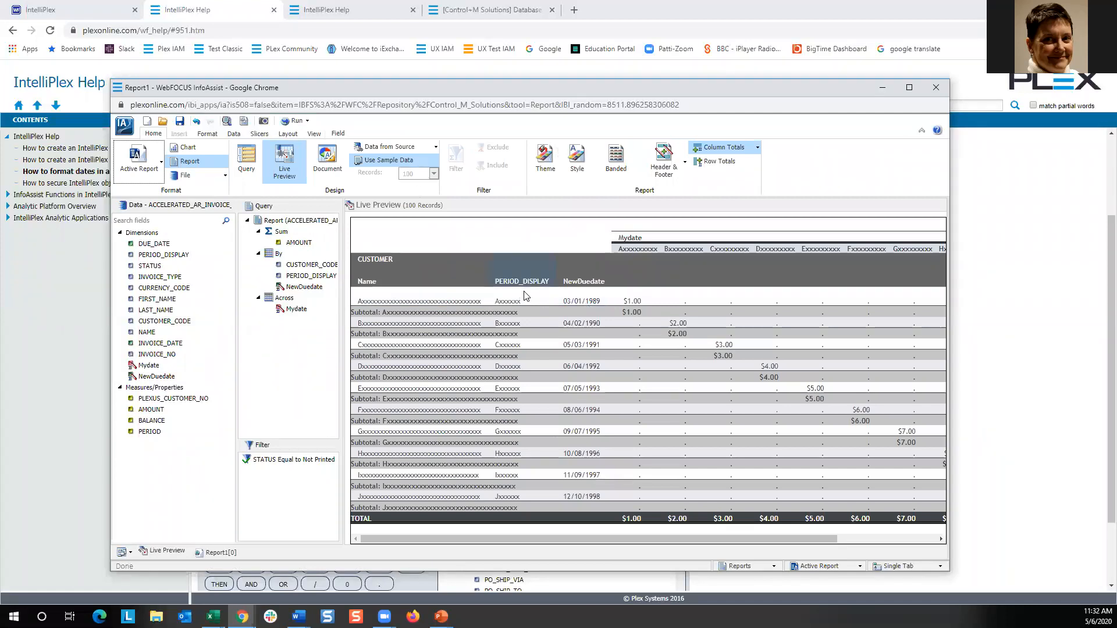
left_click(289, 121)
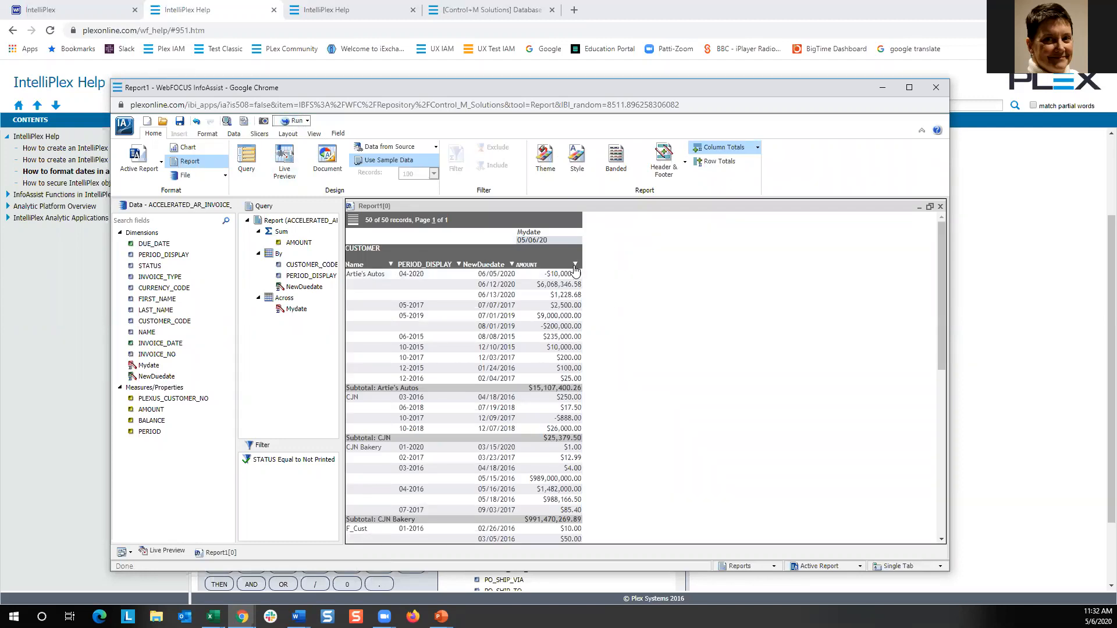
Open the AMOUNT column's interactive menu in the Active Report output and close it again.
left_click(575, 266)
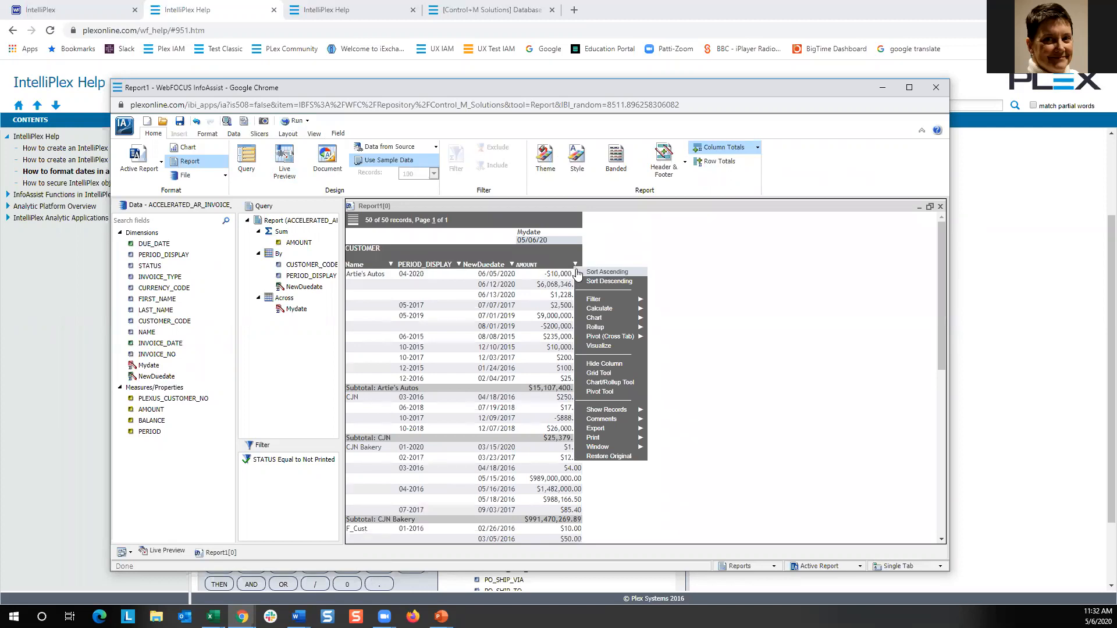
mouse_move(597, 308)
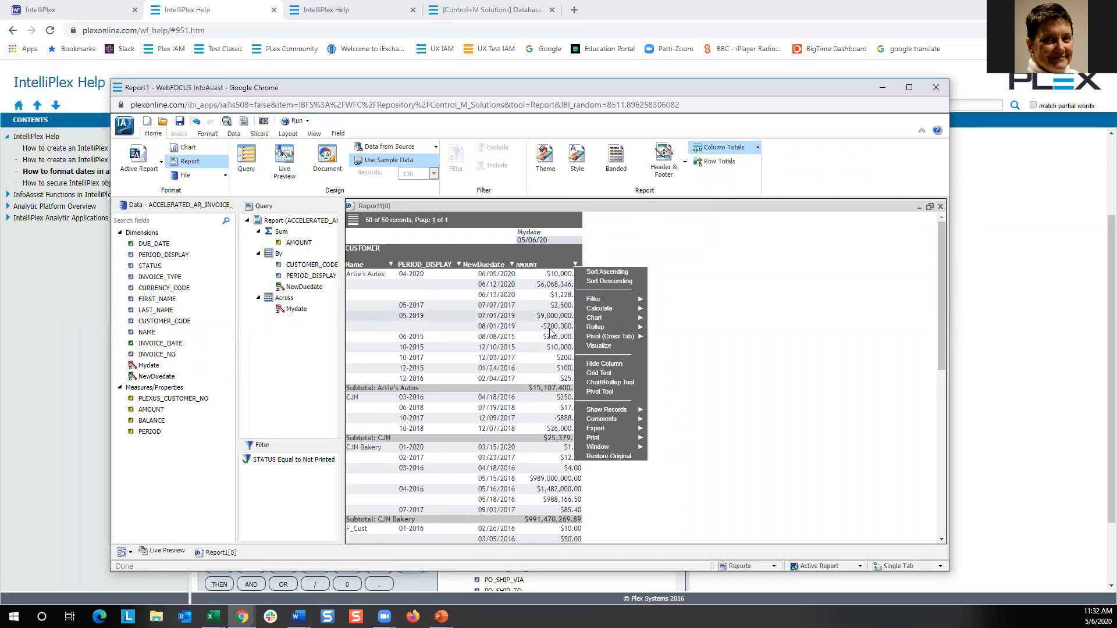
left_click(468, 240)
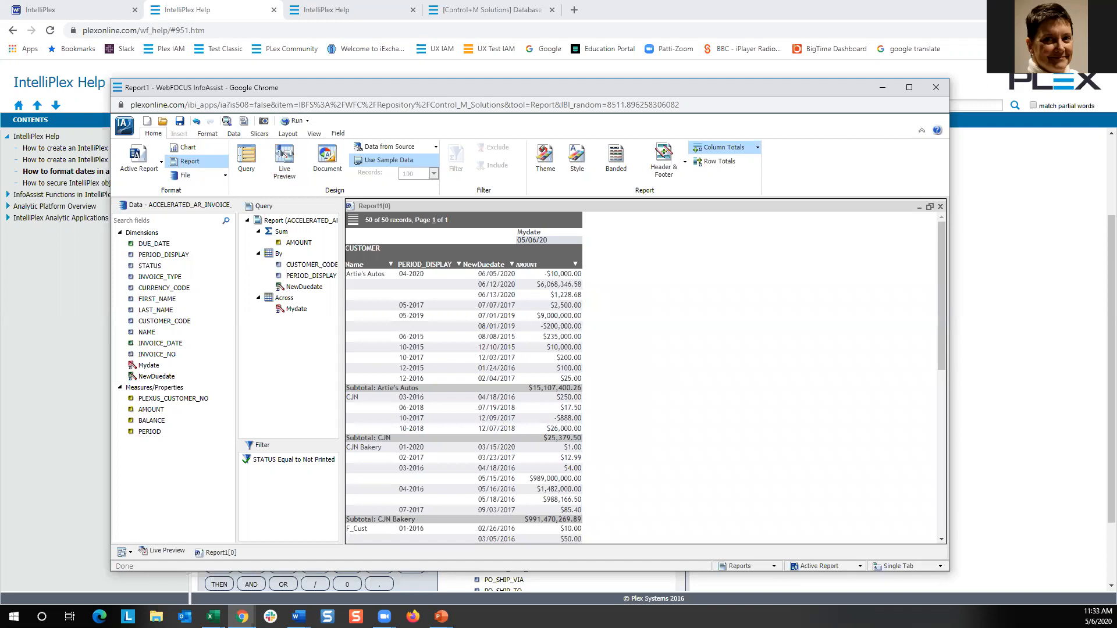
Set the report page orientation to Landscape.
left_click(287, 135)
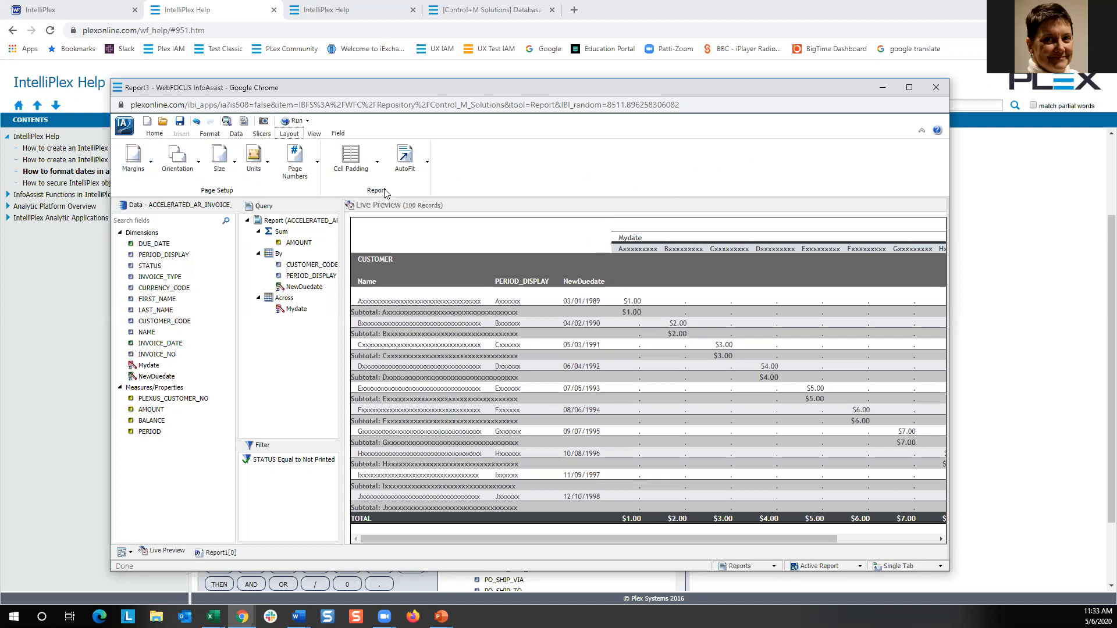
left_click(198, 166)
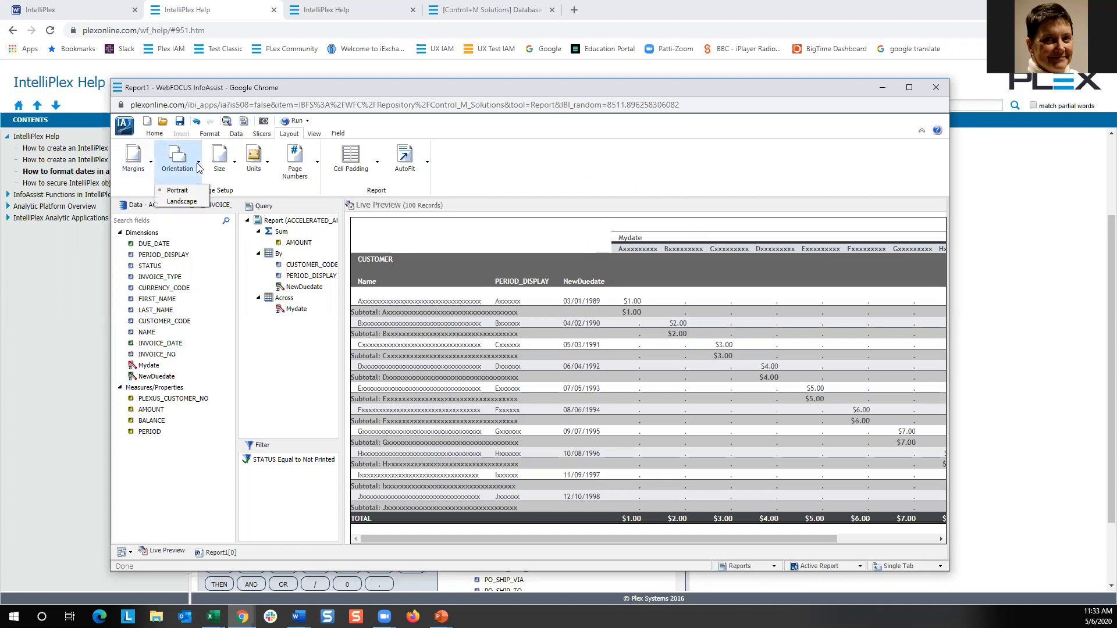
left_click(188, 202)
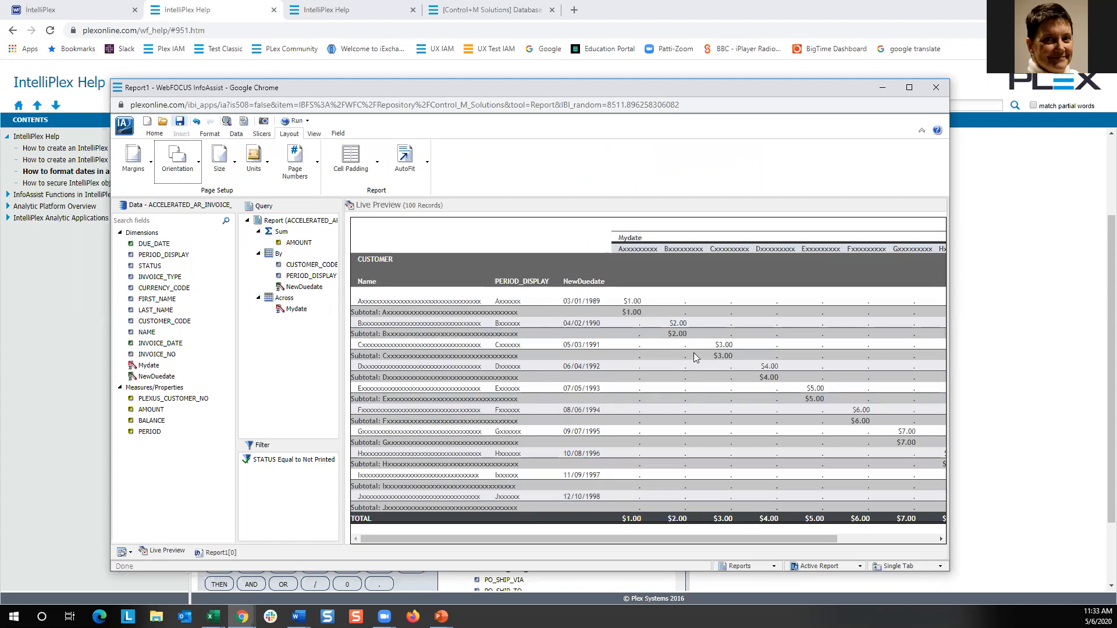
Save the report as Vee report 2 in Control_M Solutions.
left_click(180, 121)
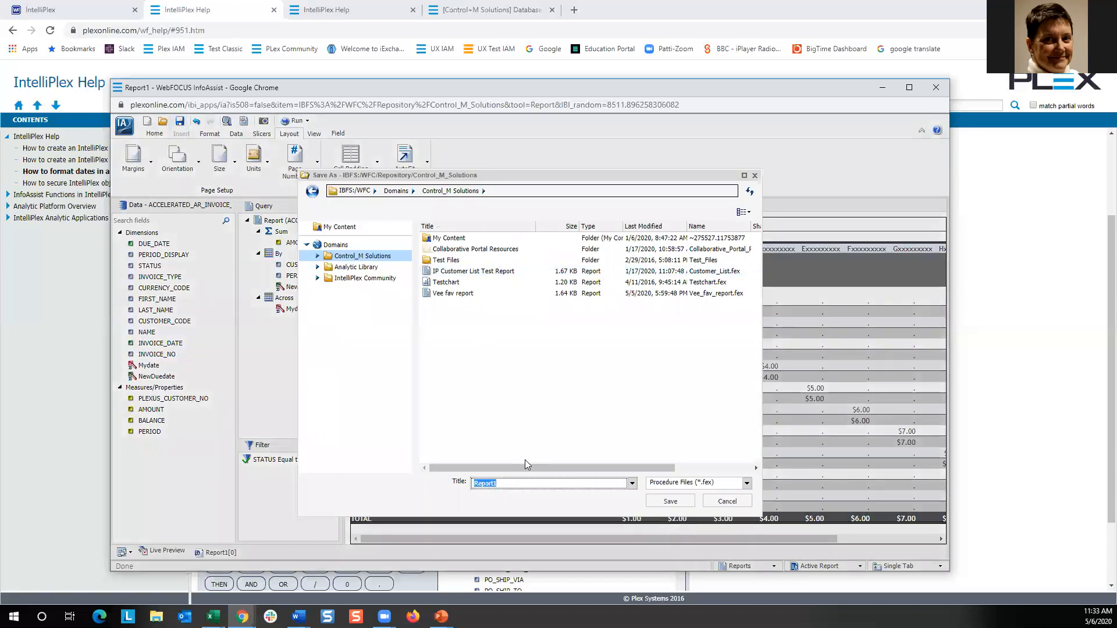
type("Vee report 2")
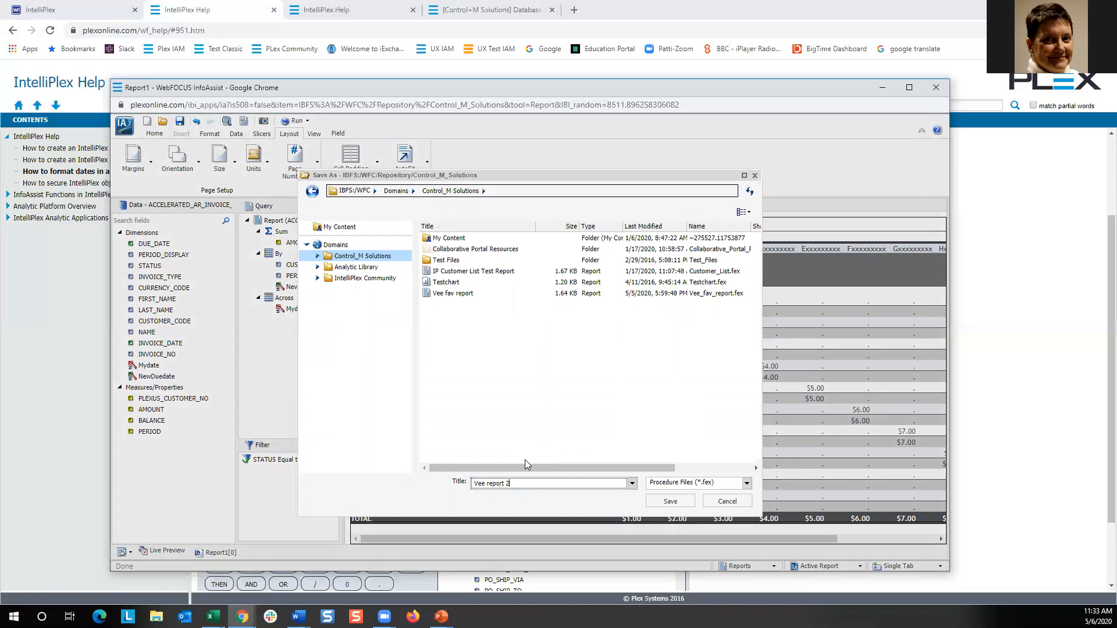
left_click(671, 502)
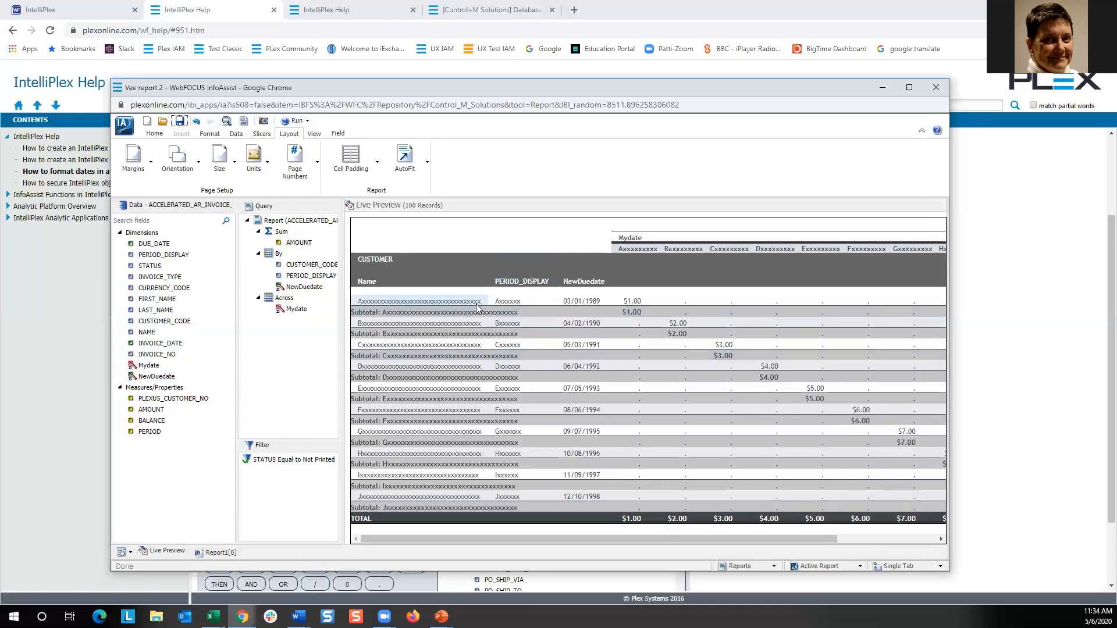
Switch to the Plex tab and browse the VisionPlex Databases list and the Accounting database tables.
left_click(483, 18)
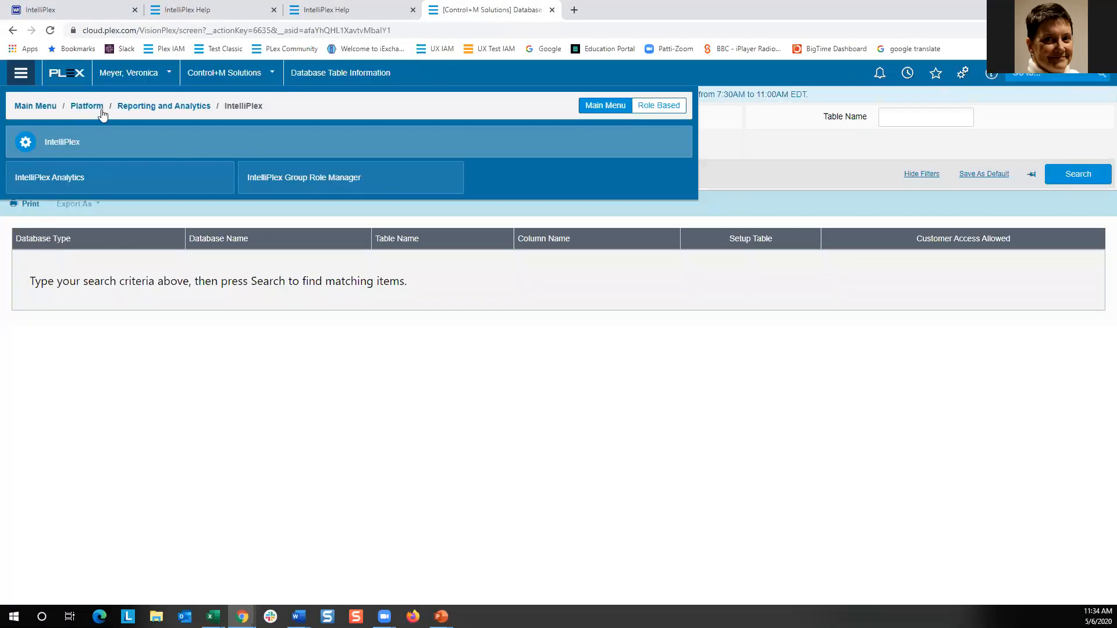
left_click(146, 110)
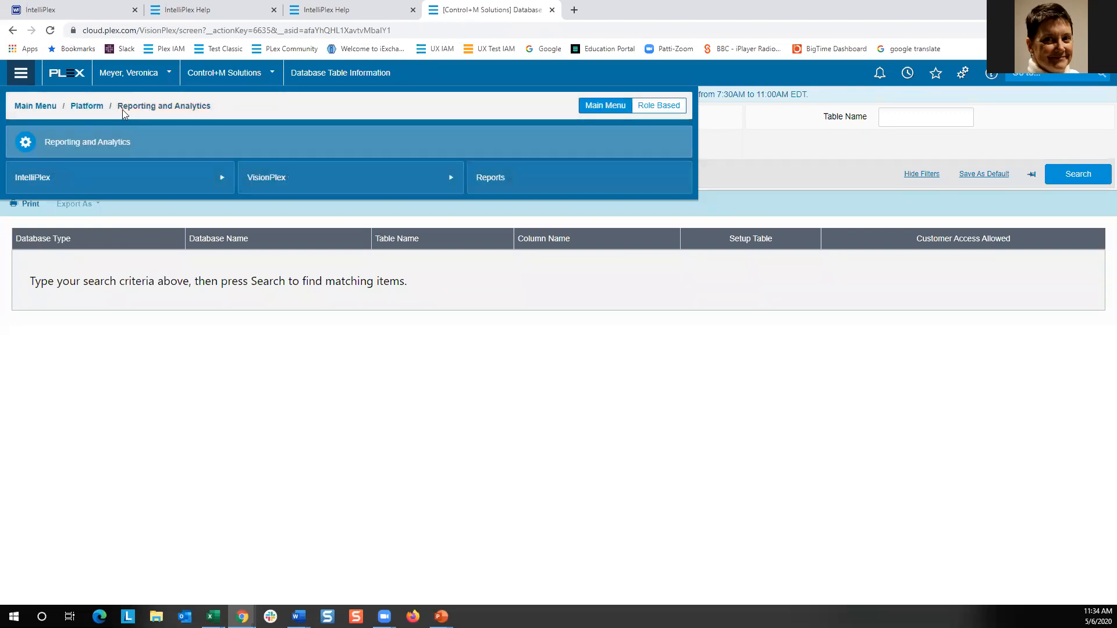
left_click(281, 181)
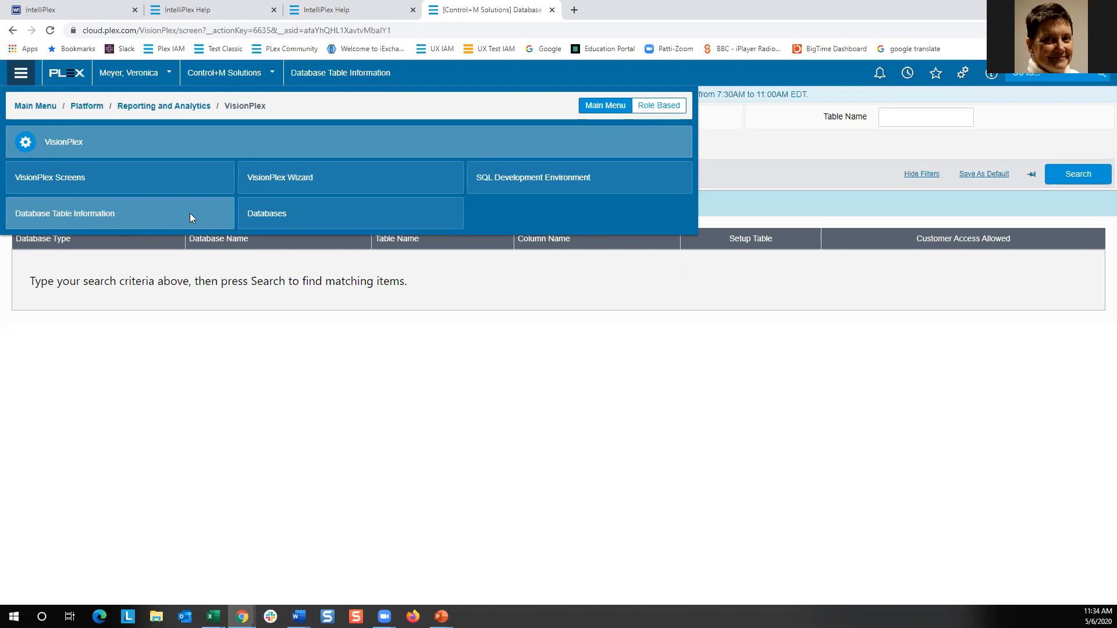
left_click(273, 214)
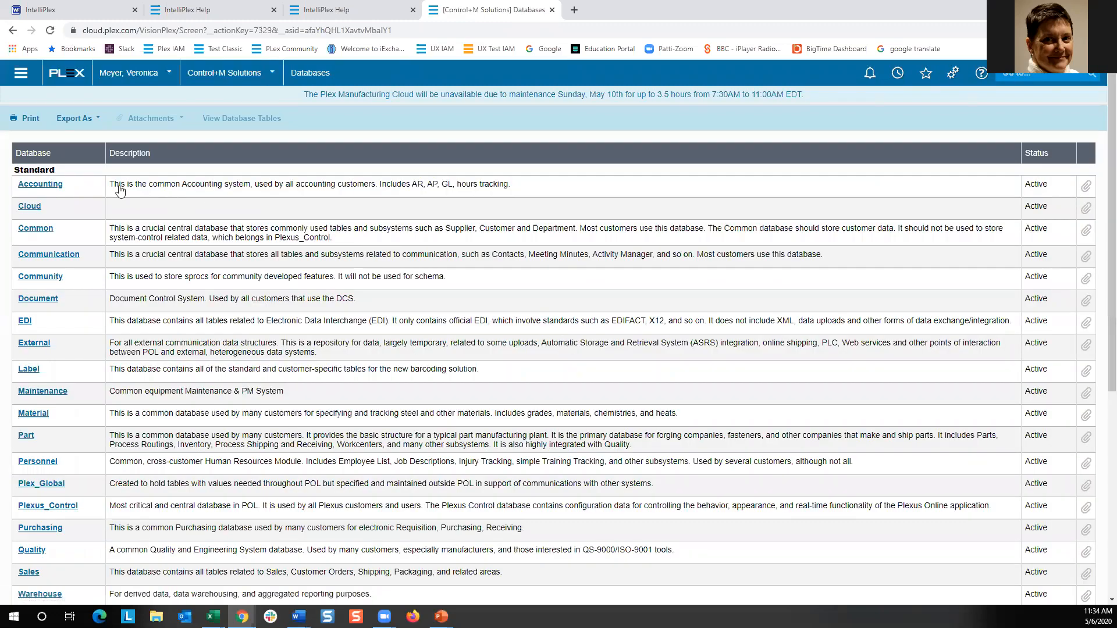
left_click(50, 186)
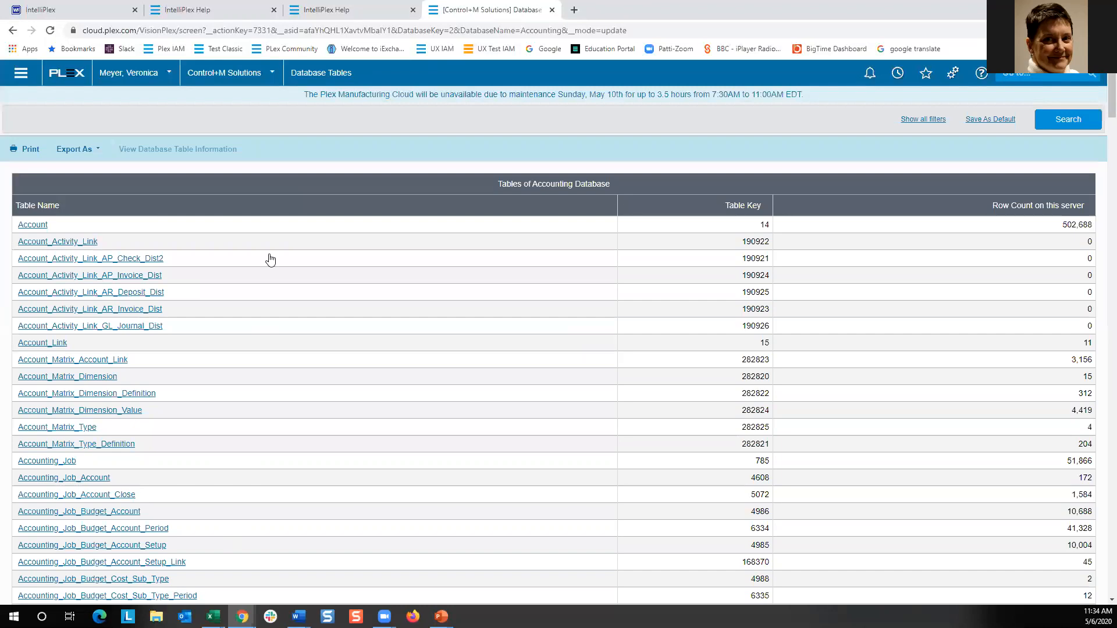
Search Database Table Information for tables with a column named phone and review the results.
left_click(21, 73)
left_click(78, 215)
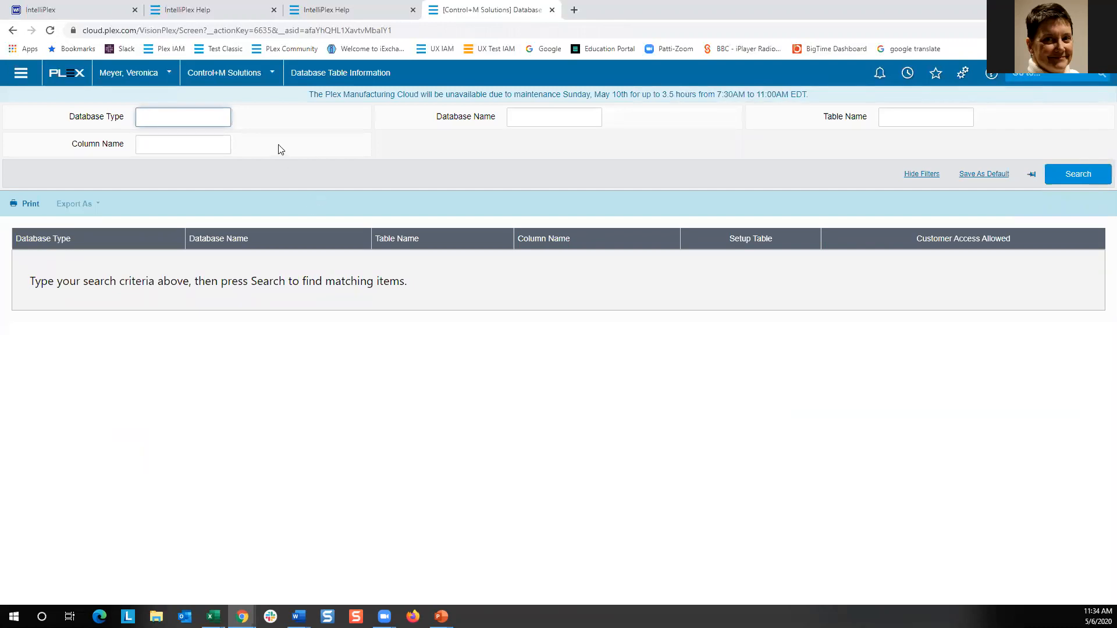
left_click(156, 147)
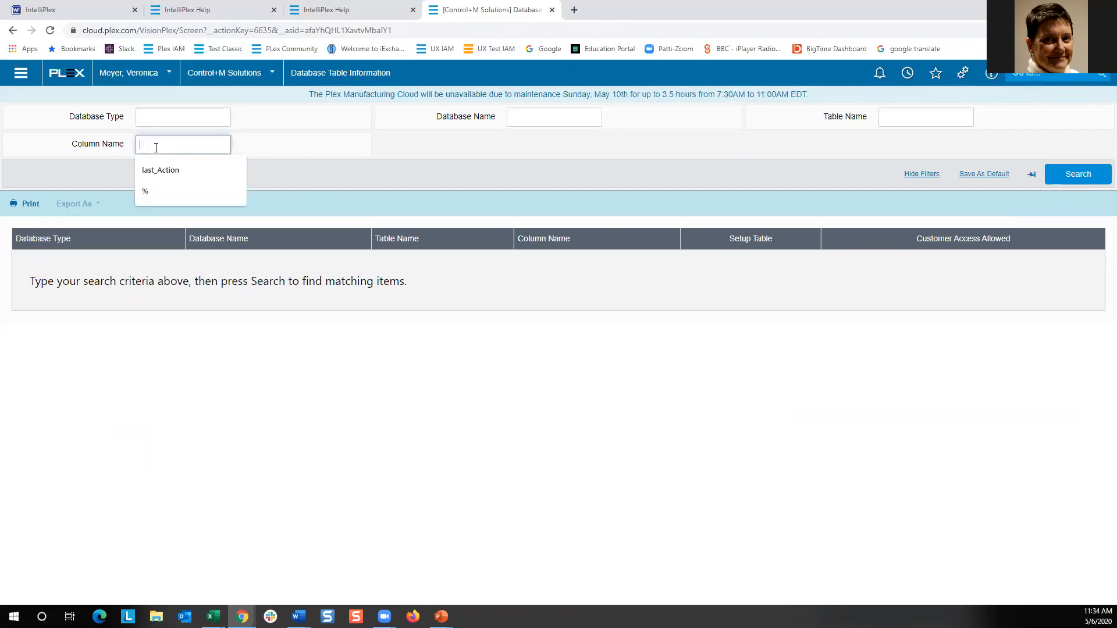
type("phone")
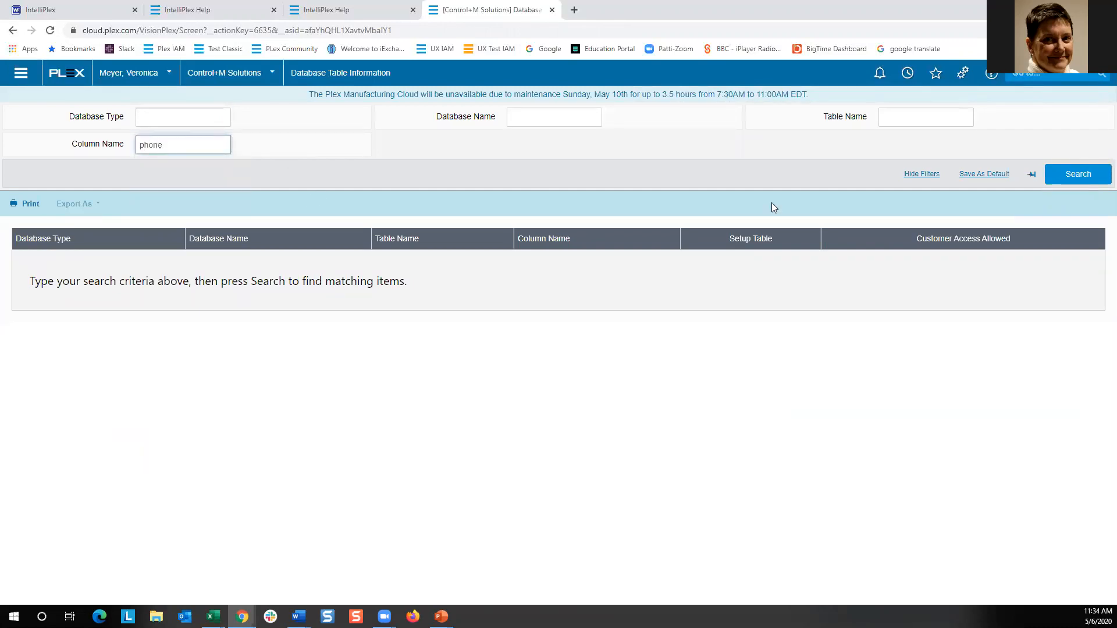
left_click(1064, 176)
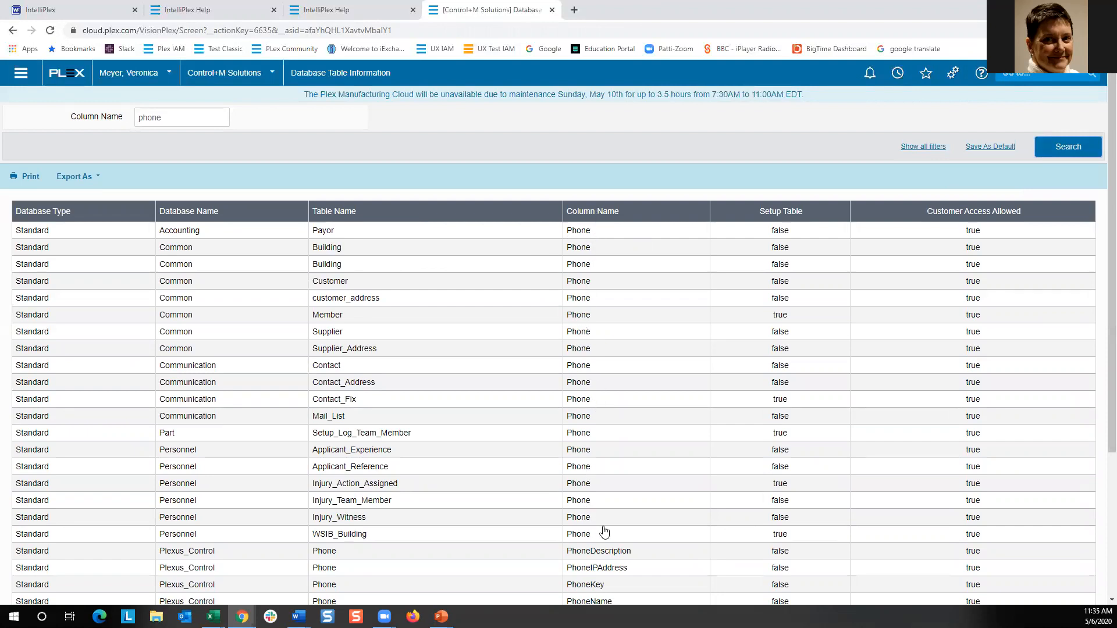
scroll(603, 532, "down", 3)
scroll(602, 527, "up", 3)
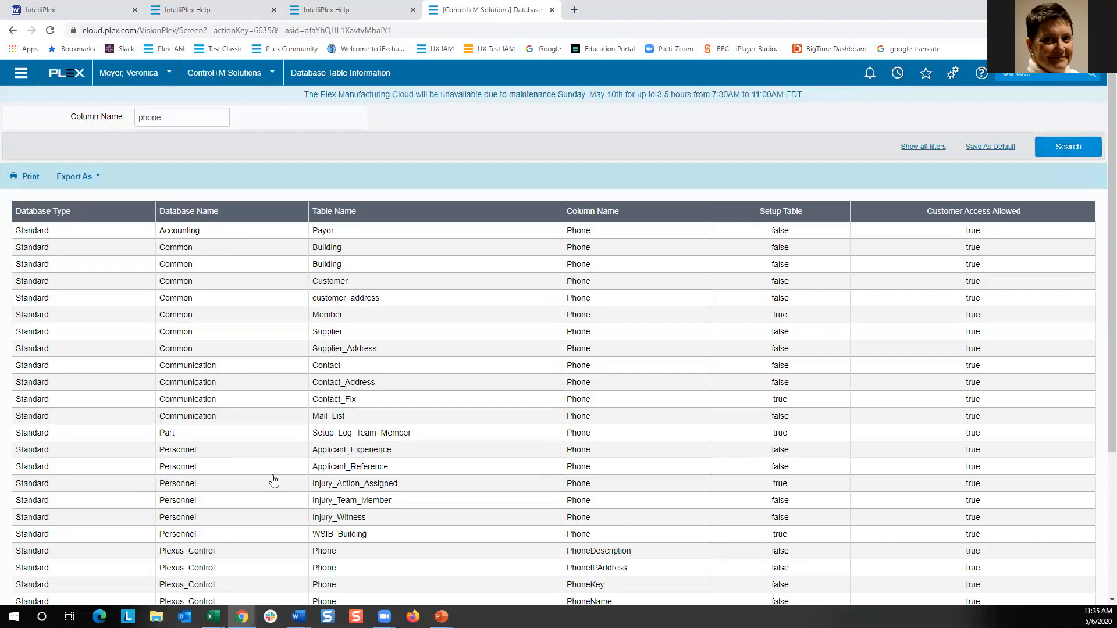
Return to the Vee report 2 editor window and open the Join tool.
mouse_move(242, 617)
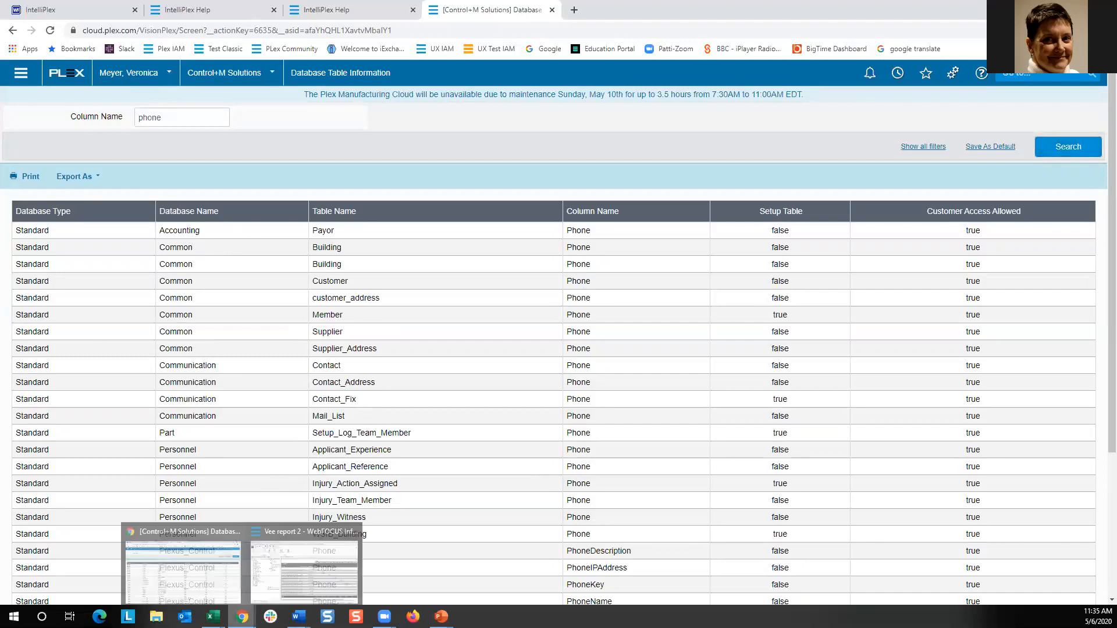
left_click(278, 582)
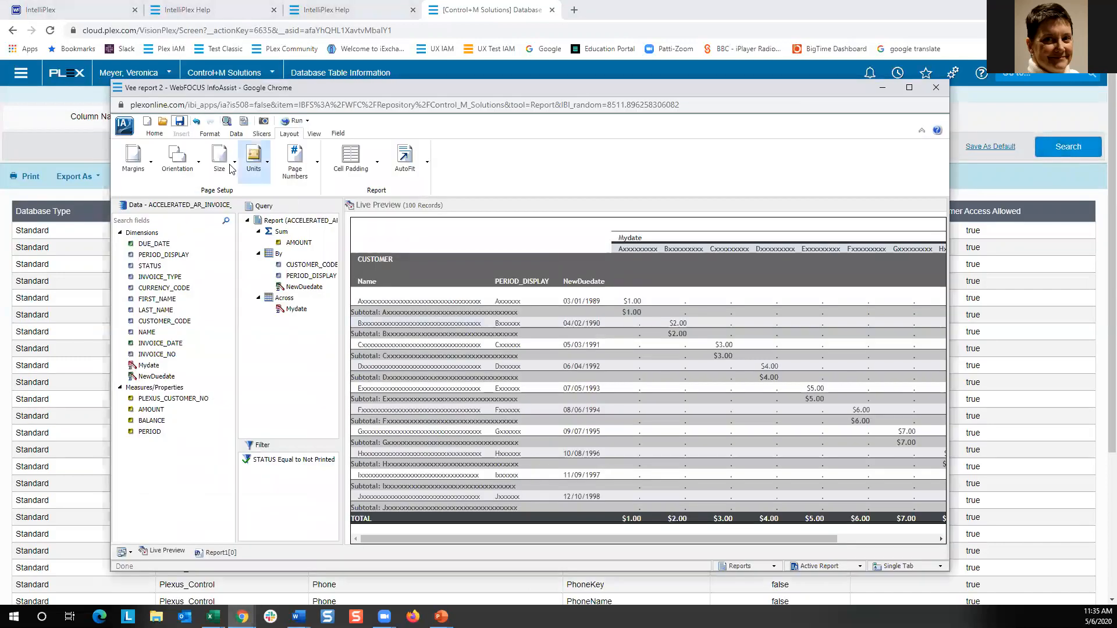
left_click(235, 136)
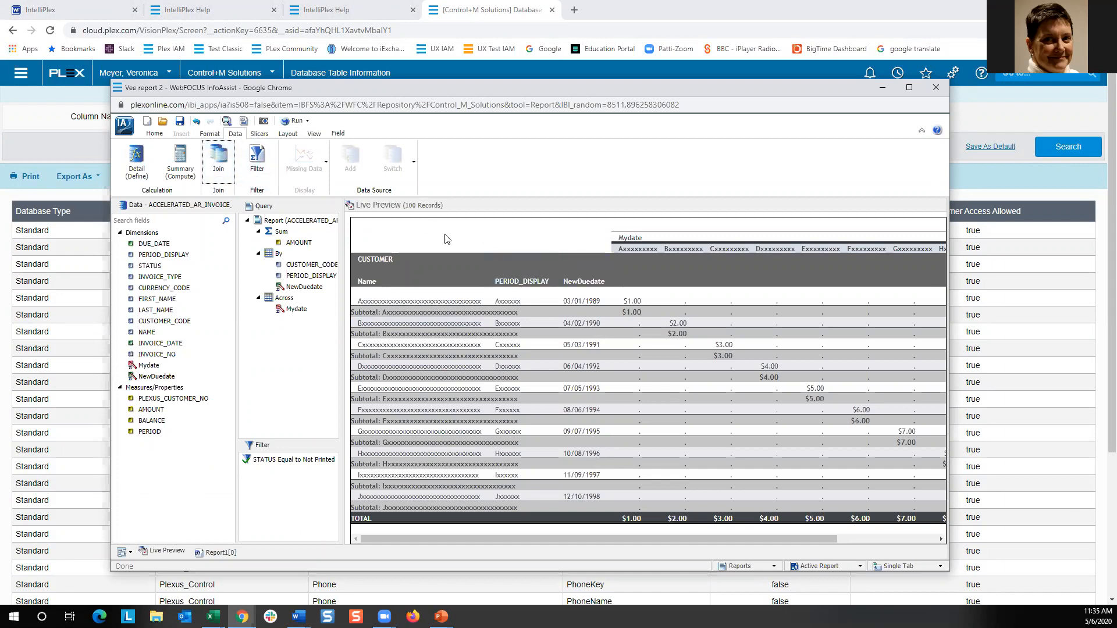
left_click(218, 163)
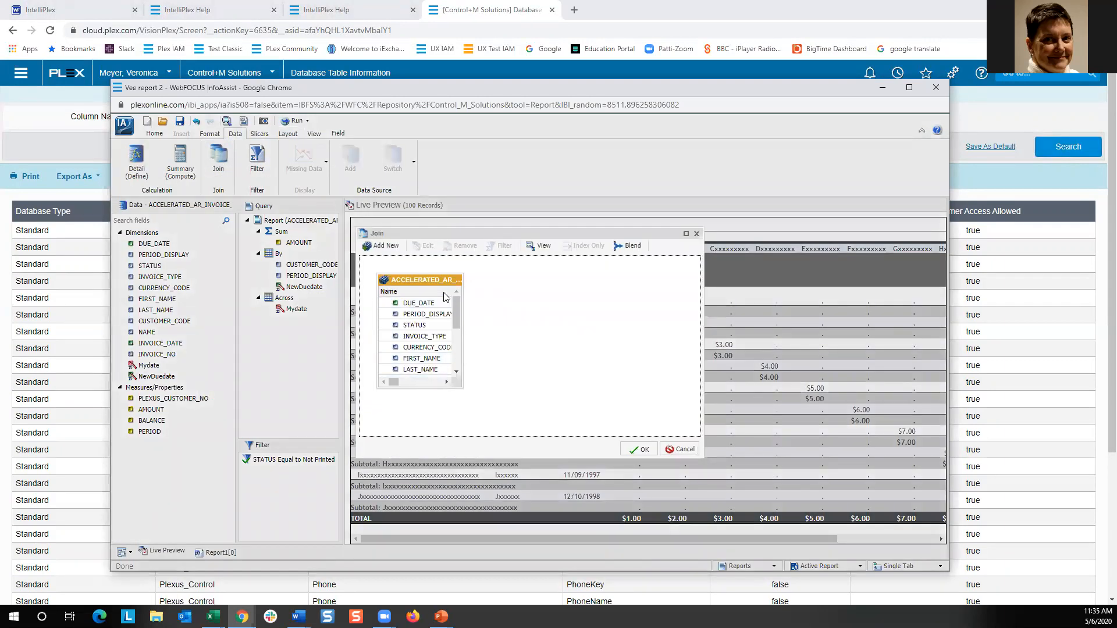
Add the common_v_customer master file from operational/common/standard as a new joined table.
left_click(376, 247)
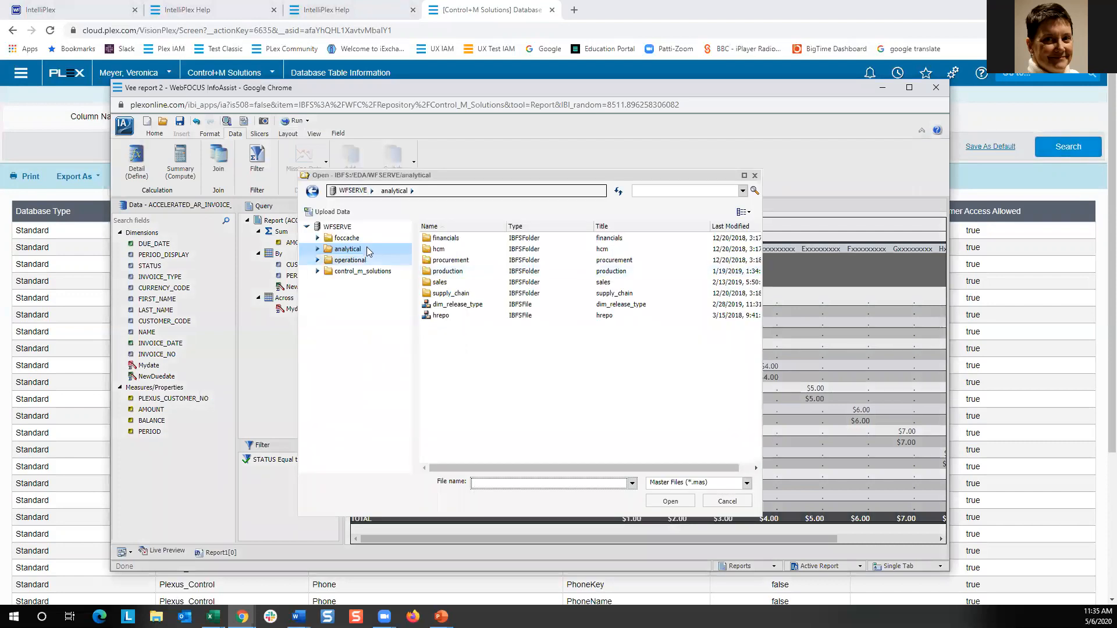
left_click(318, 260)
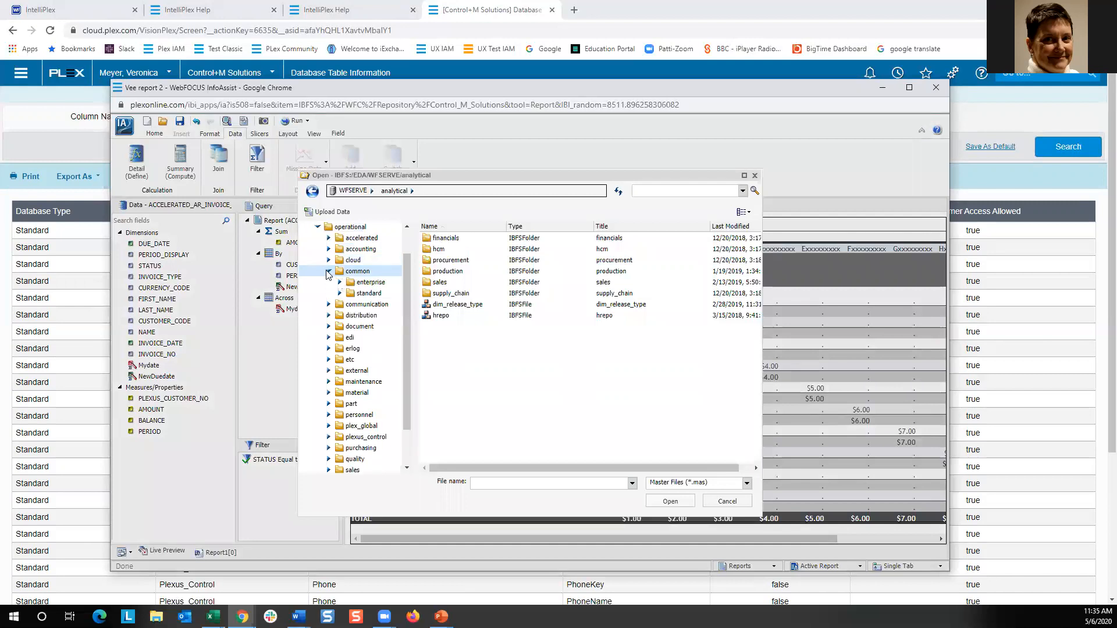
left_click(329, 271)
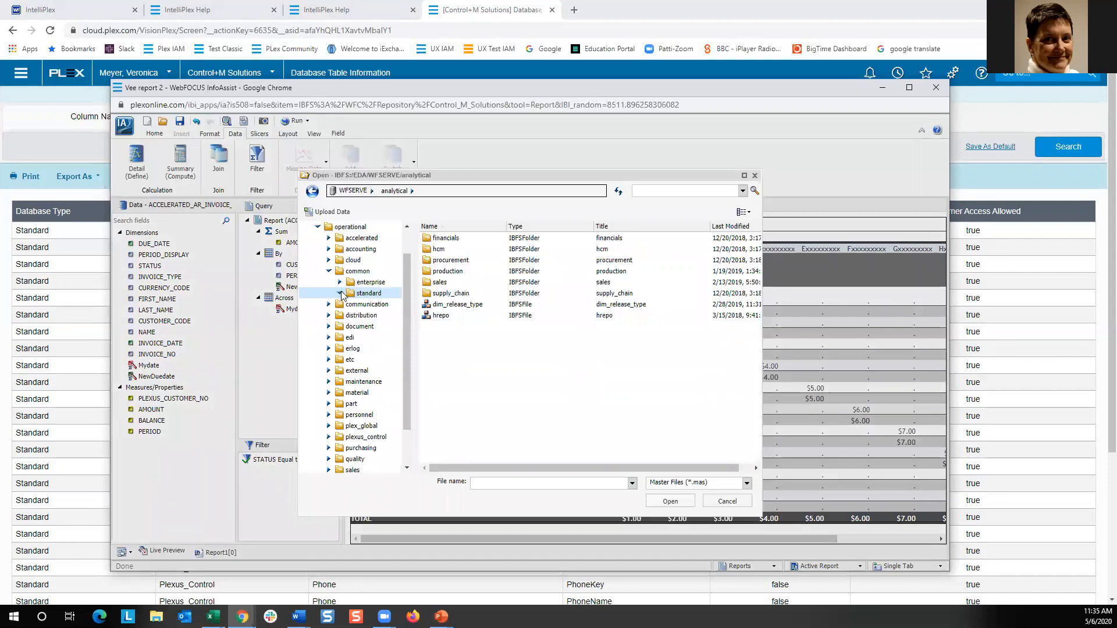
left_click(367, 295)
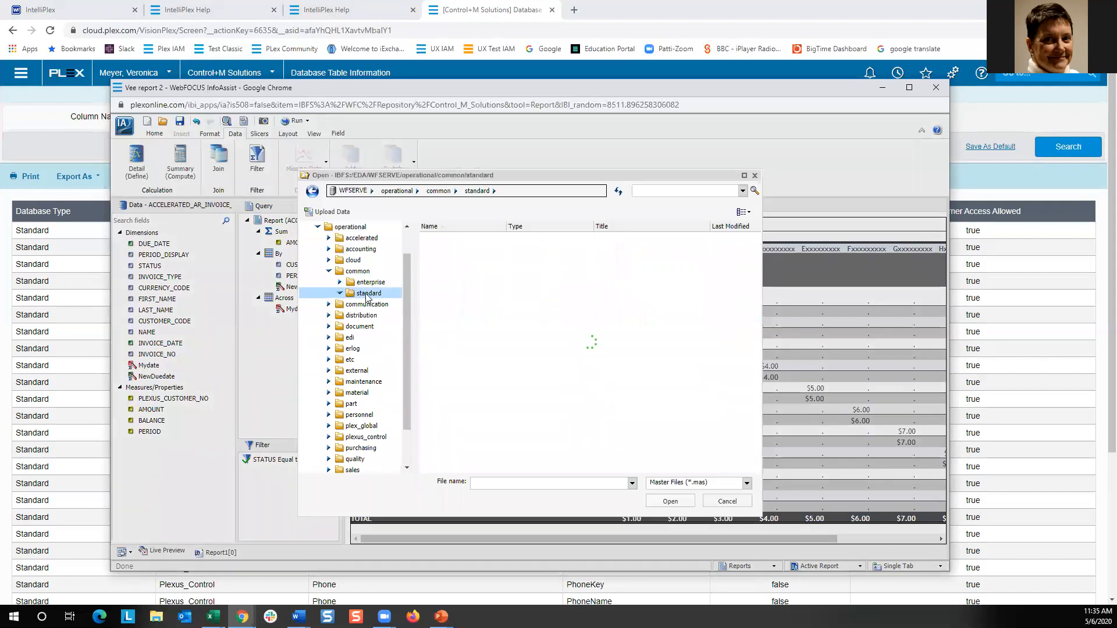
scroll(533, 284, "down", 5)
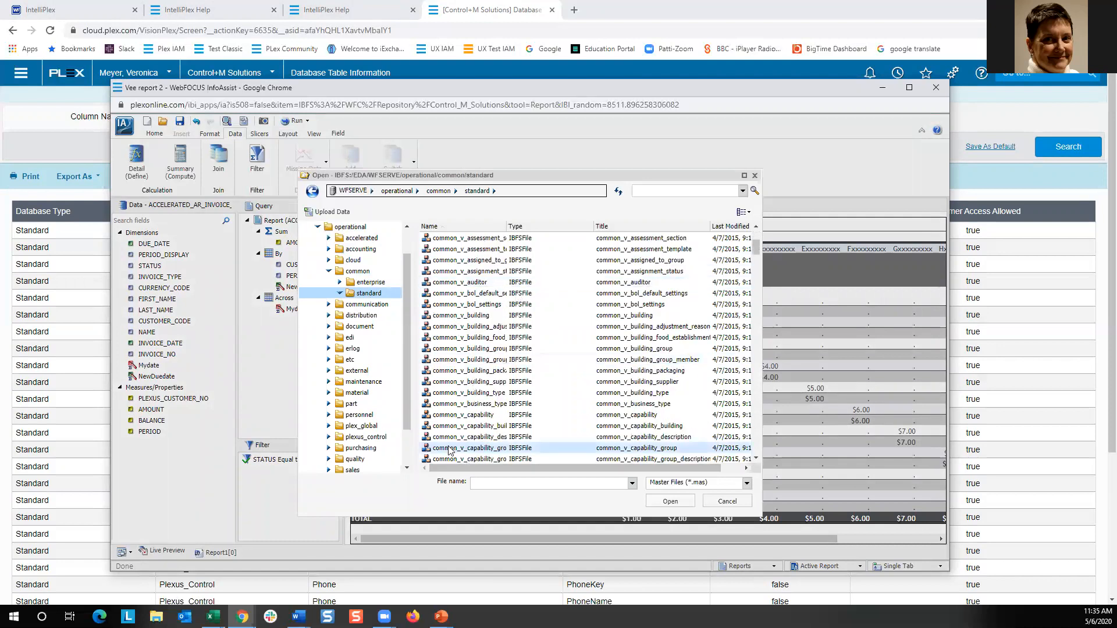
scroll(481, 420, "down", 5)
scroll(482, 421, "down", 8)
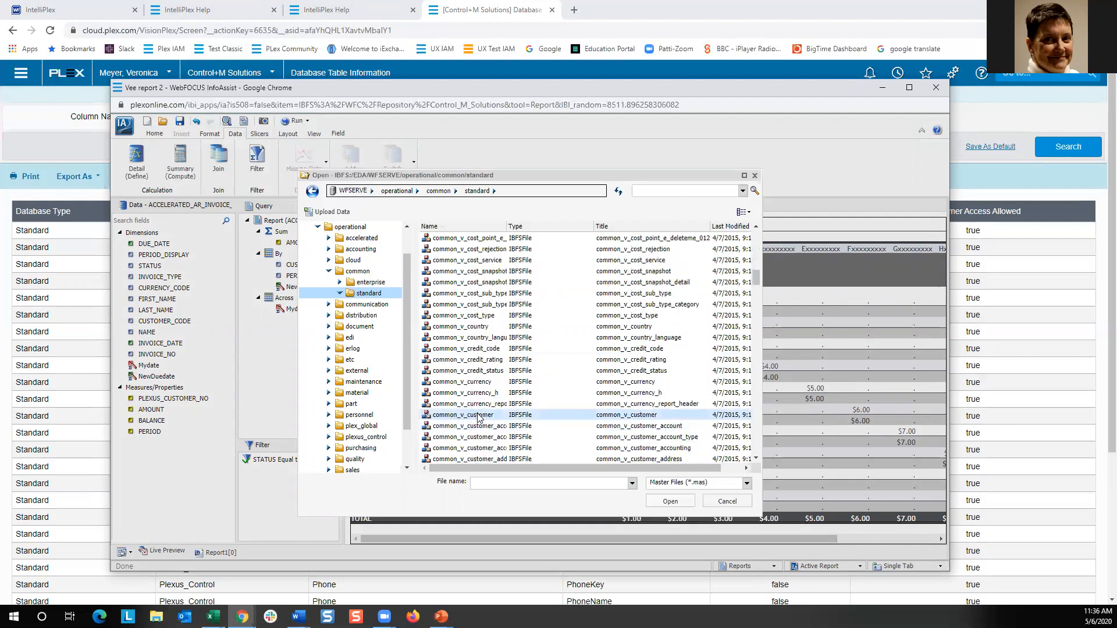
left_click(478, 416)
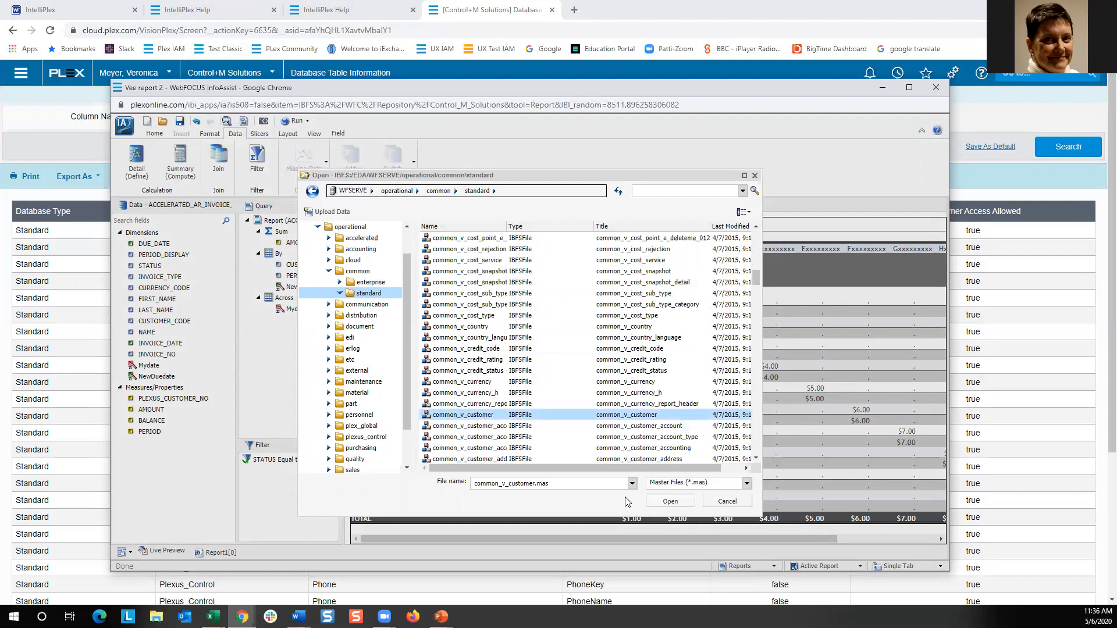
left_click(670, 502)
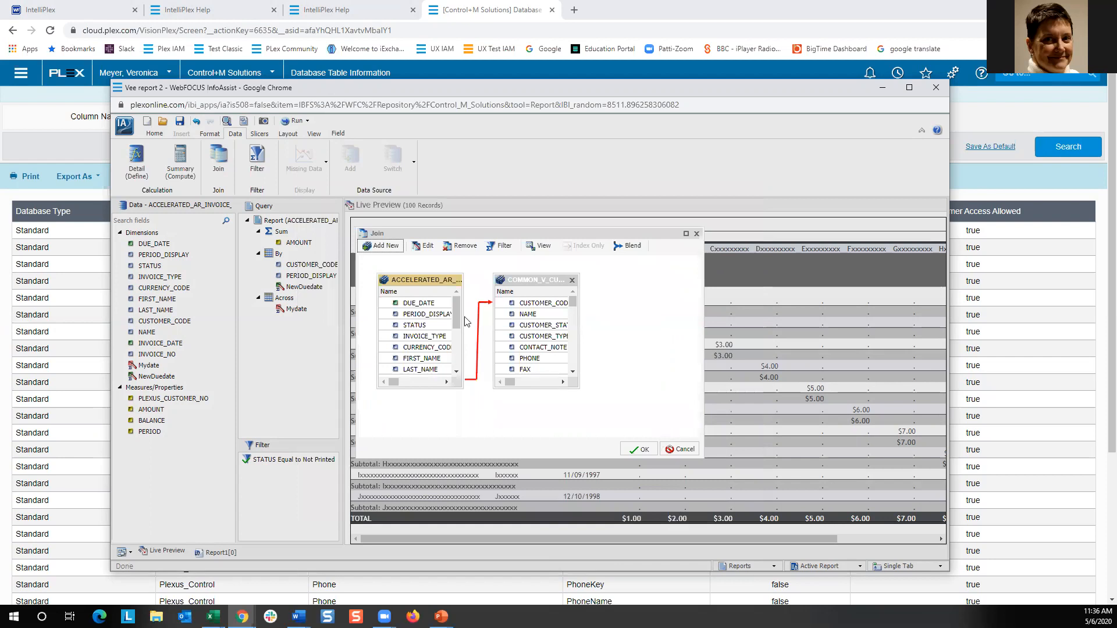
Confirm the join linking the two tables on CUSTOMER_CODE.
left_click_drag(458, 322, 457, 346)
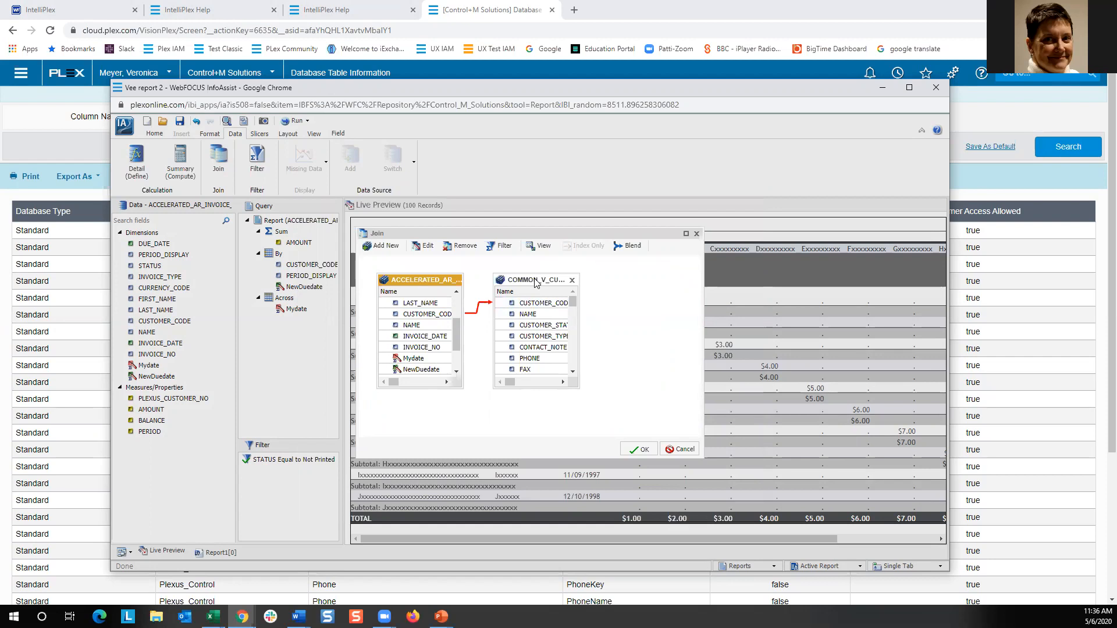
mouse_move(541, 304)
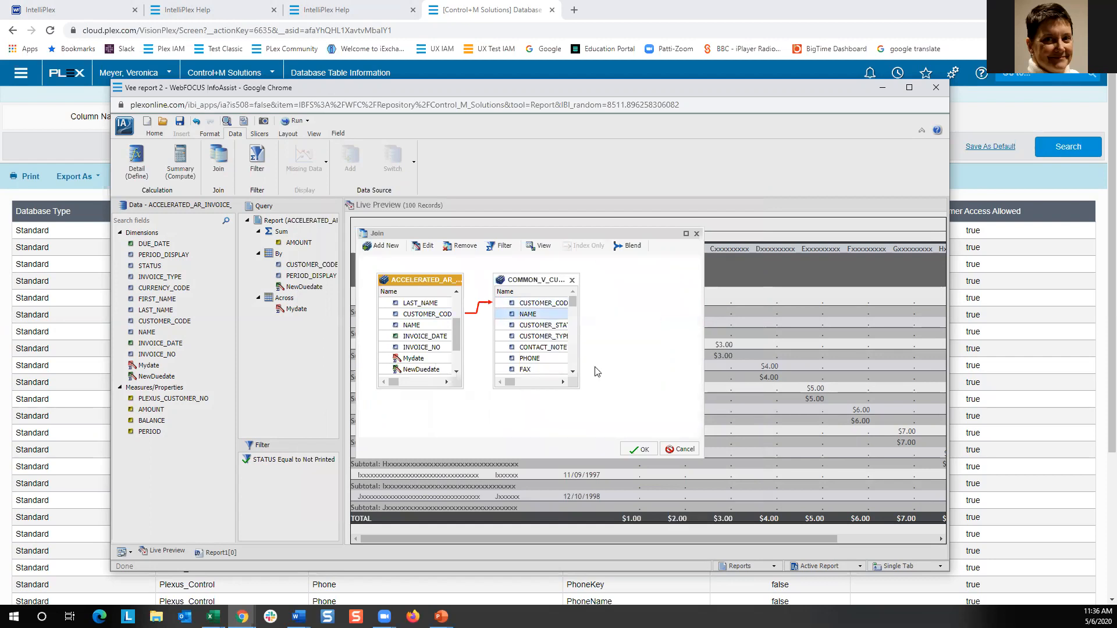
left_click(644, 449)
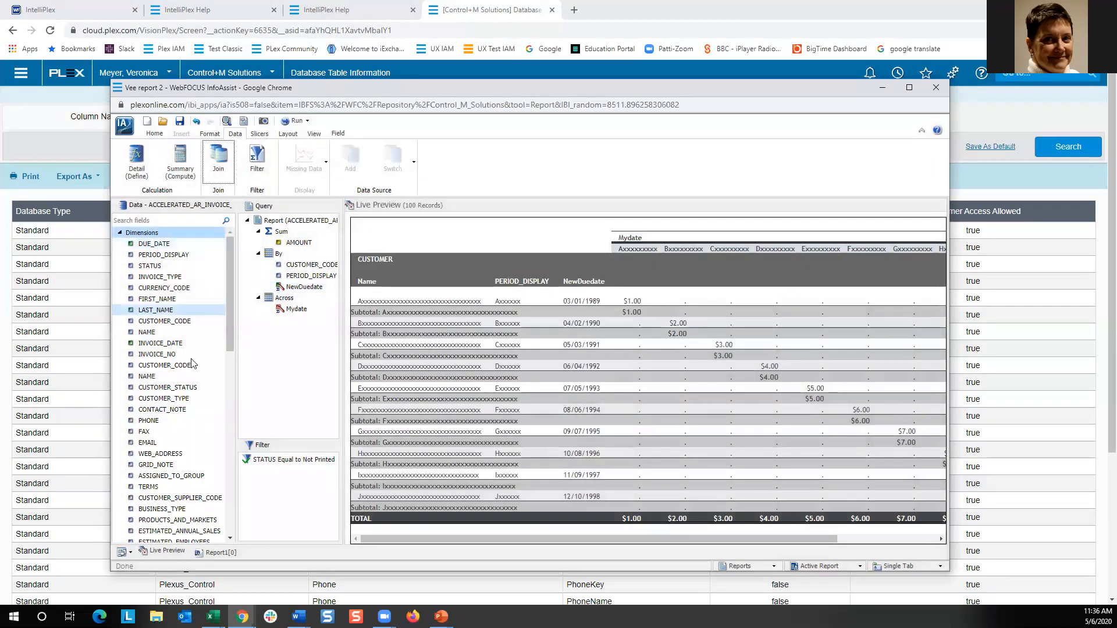
Add the joined PHONE field to the report's By grouping after CUSTOMER_CODE and run the report.
left_click_drag(231, 290, 233, 228)
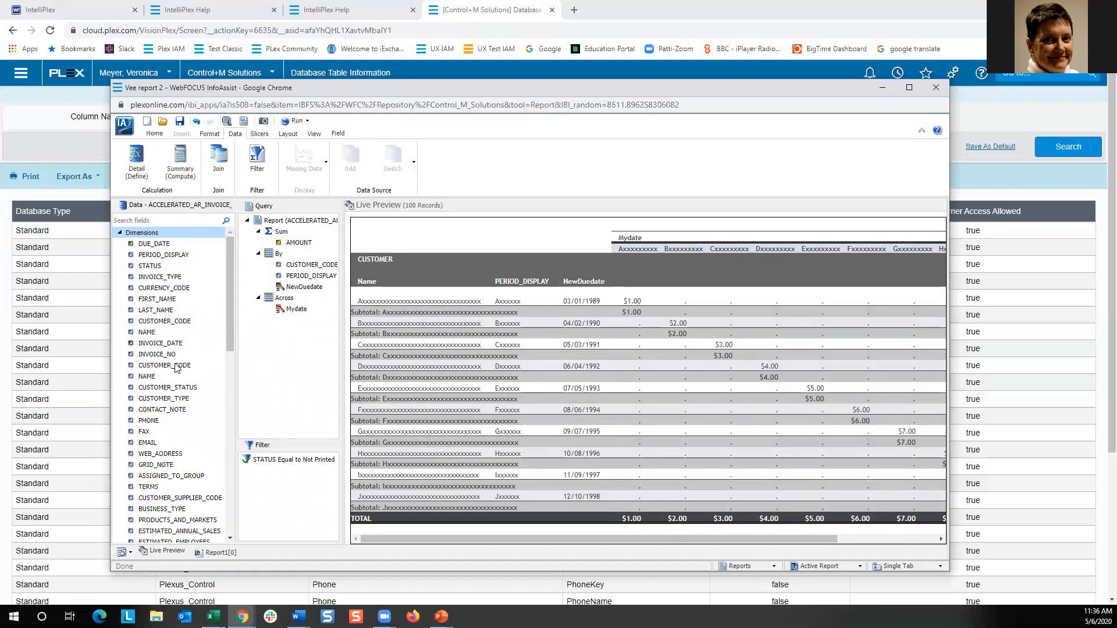
left_click(151, 422)
left_click_drag(151, 422, 488, 299)
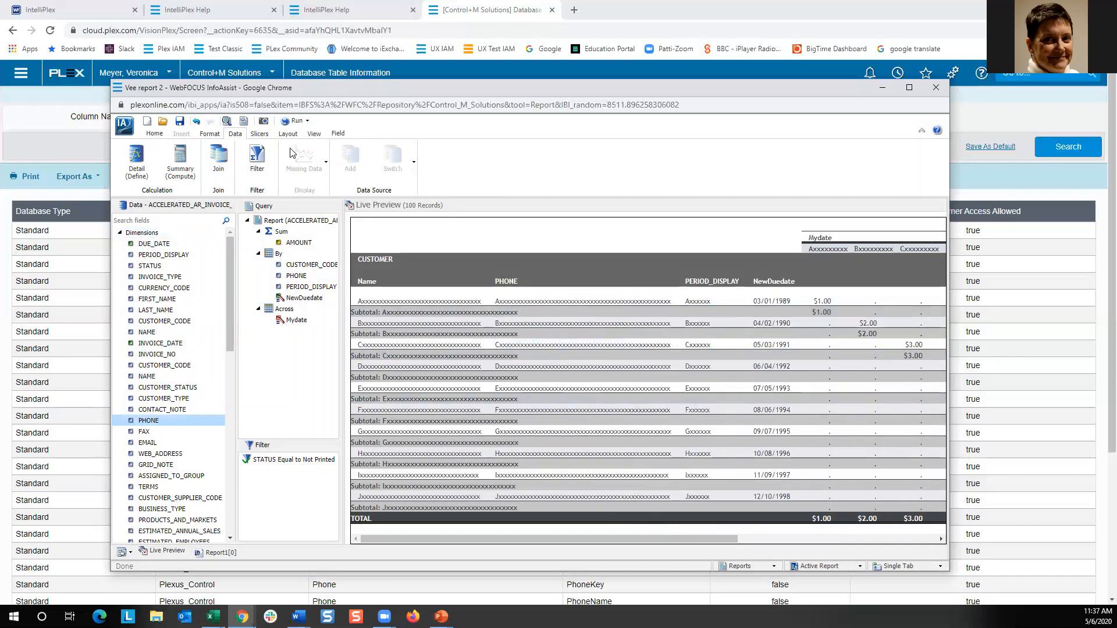
left_click(292, 121)
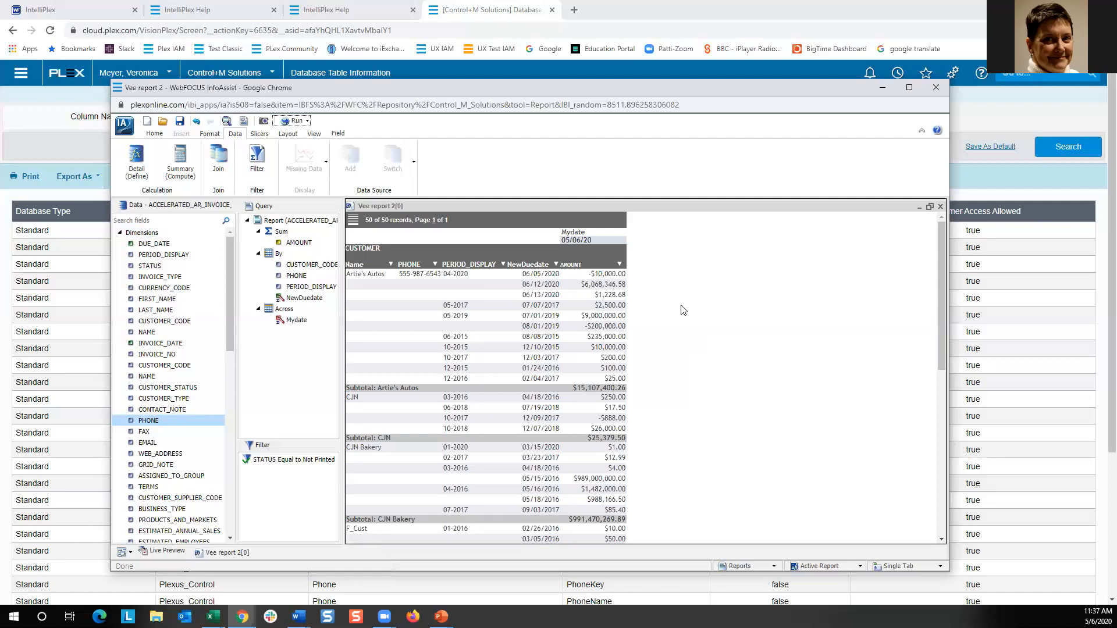
Save the report and close the report editor window.
left_click(180, 123)
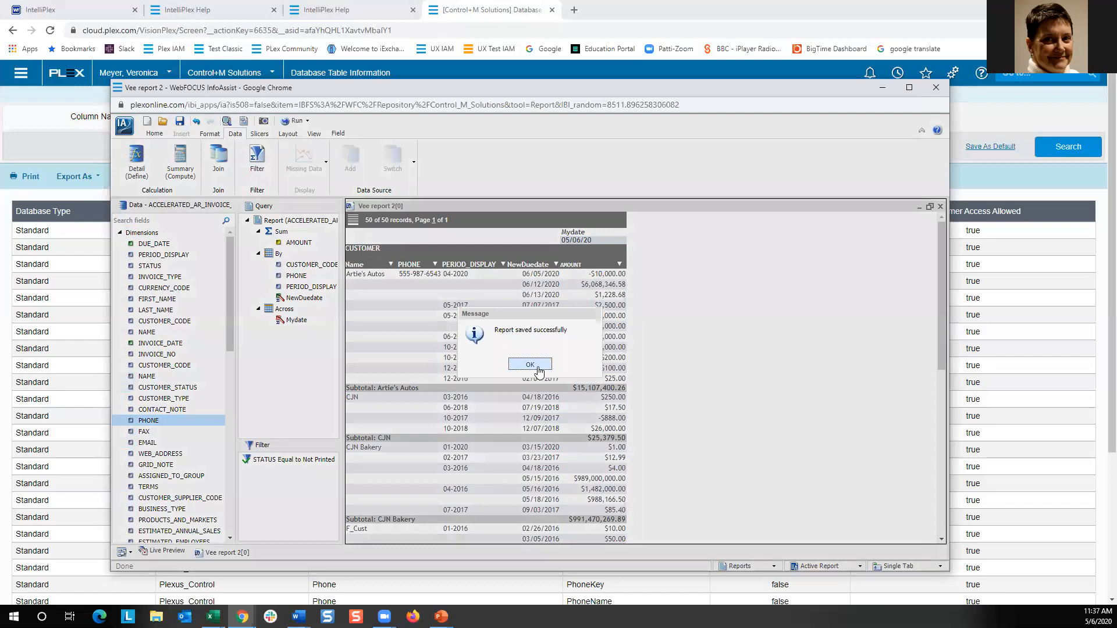
left_click(530, 365)
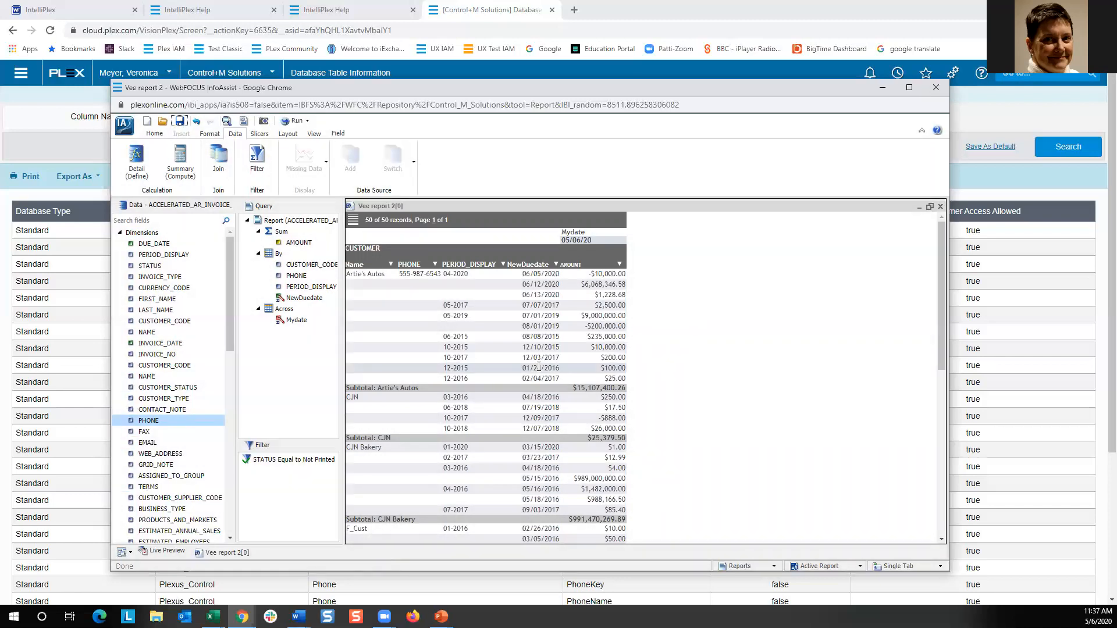
left_click(939, 87)
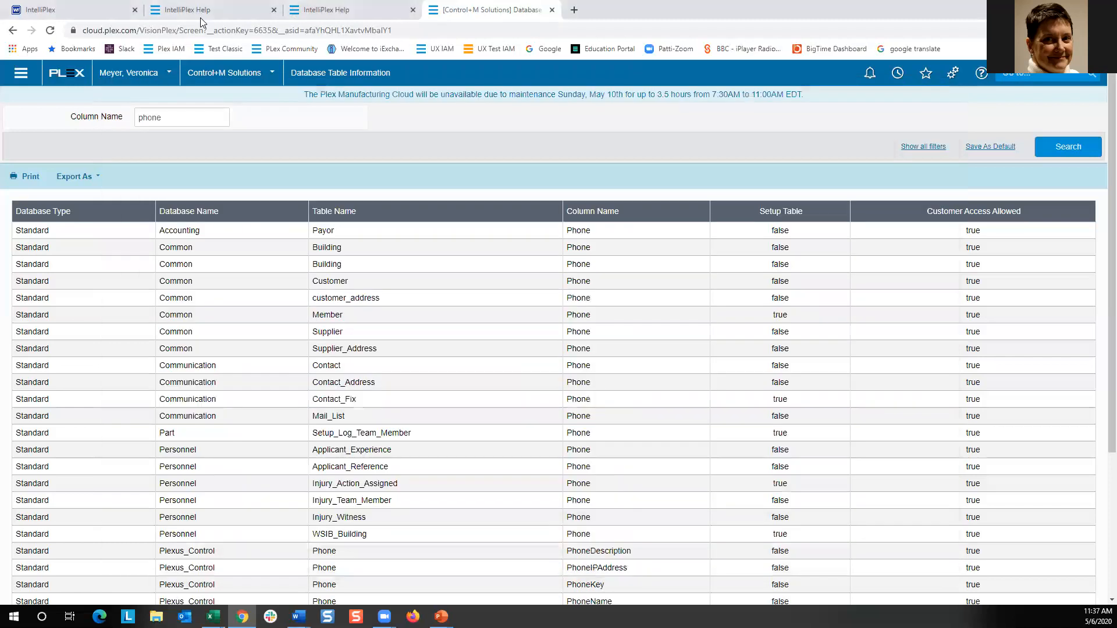
Create a new email schedule for Vee report 2 in Control_M Solutions.
left_click(77, 13)
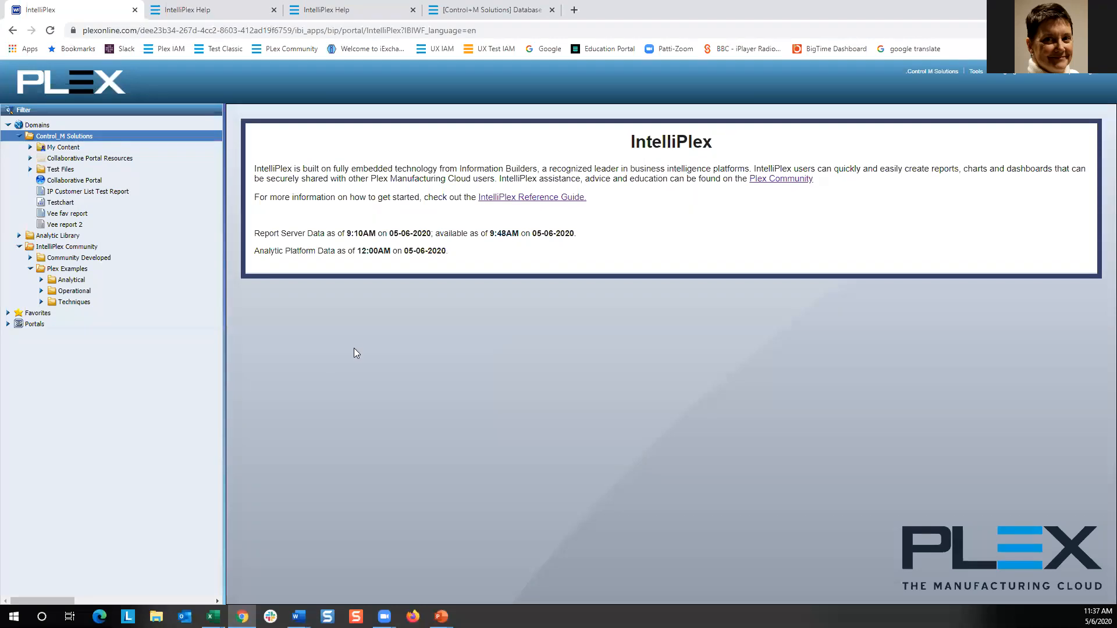
left_click(73, 227)
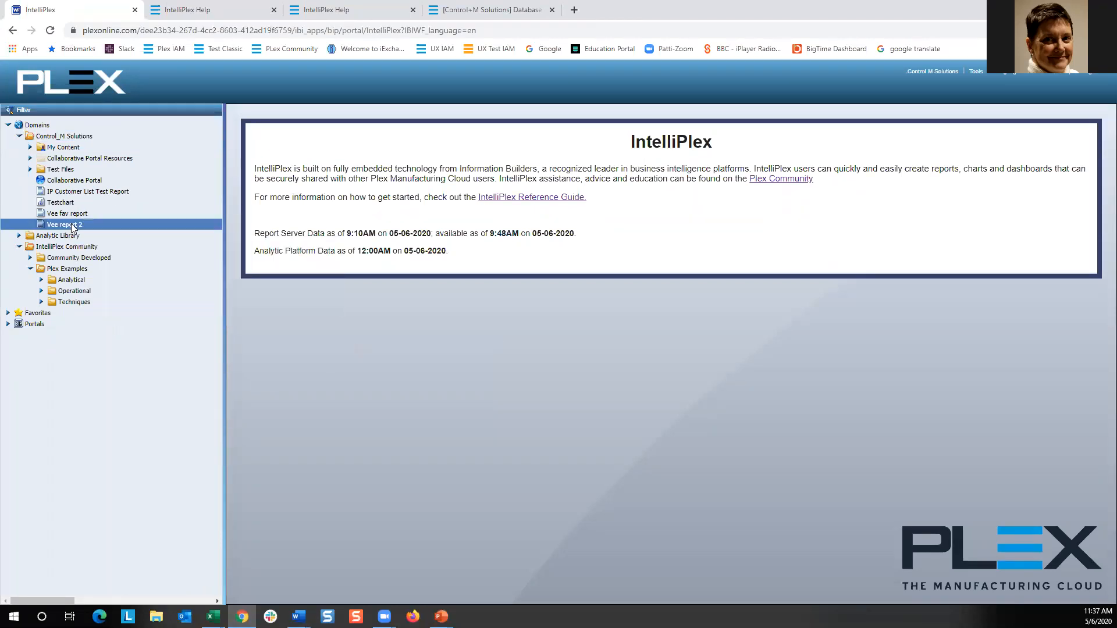
right_click(73, 227)
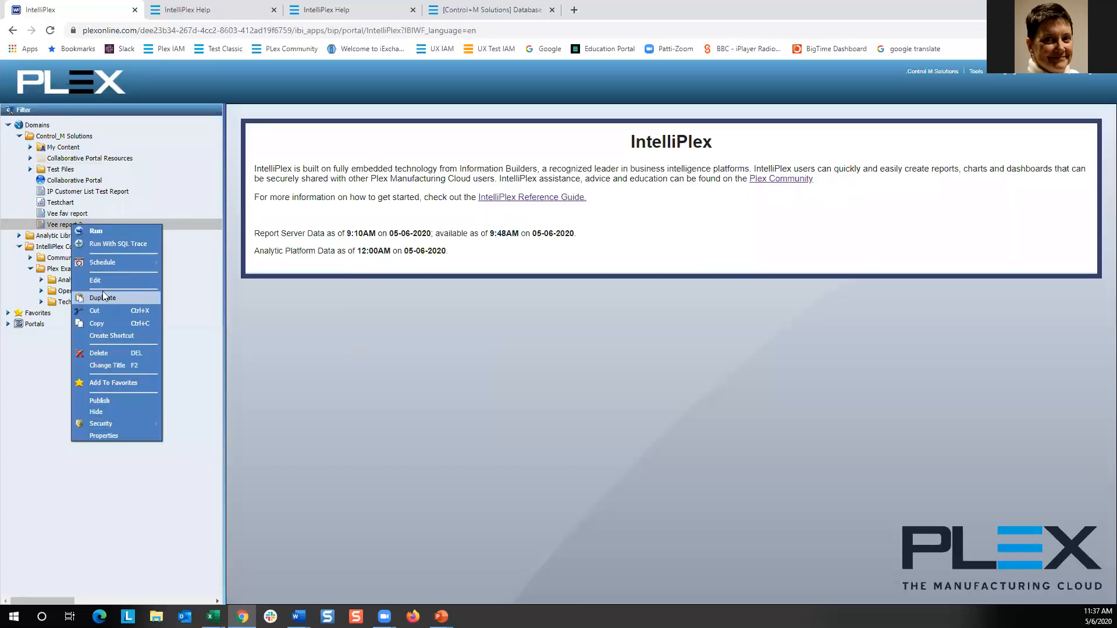
mouse_move(94, 261)
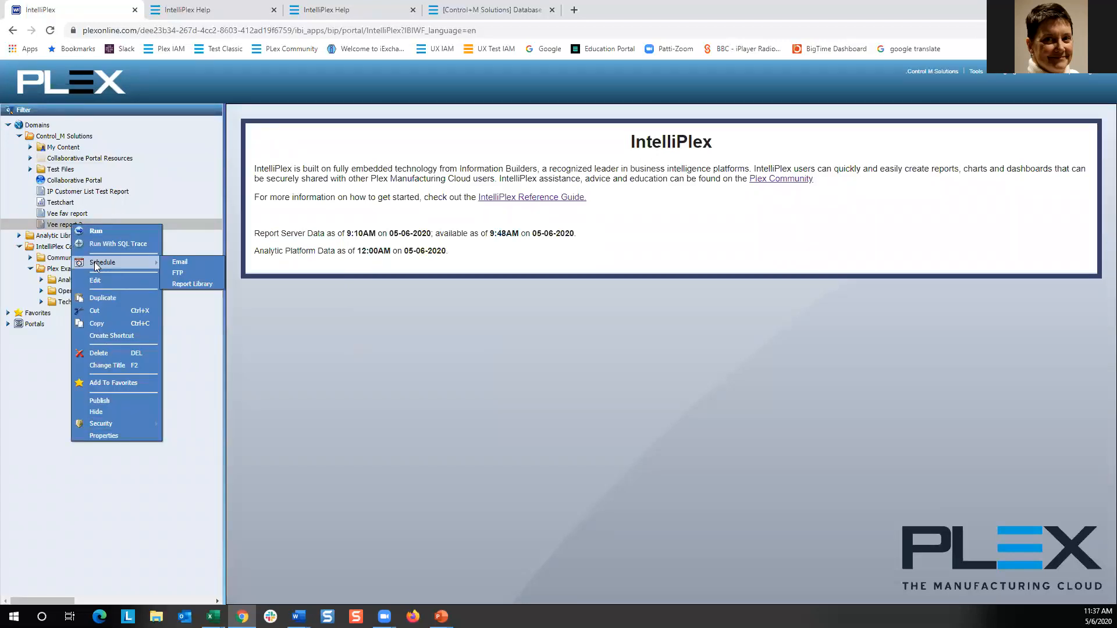
left_click(193, 262)
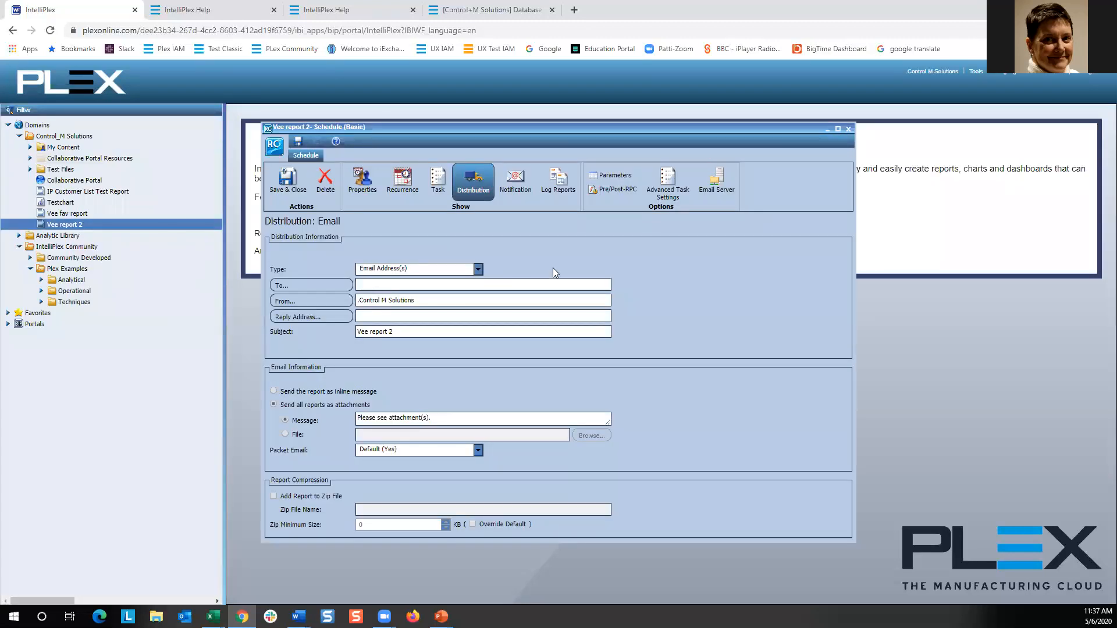
Review the schedule's Properties and Task settings.
left_click(365, 188)
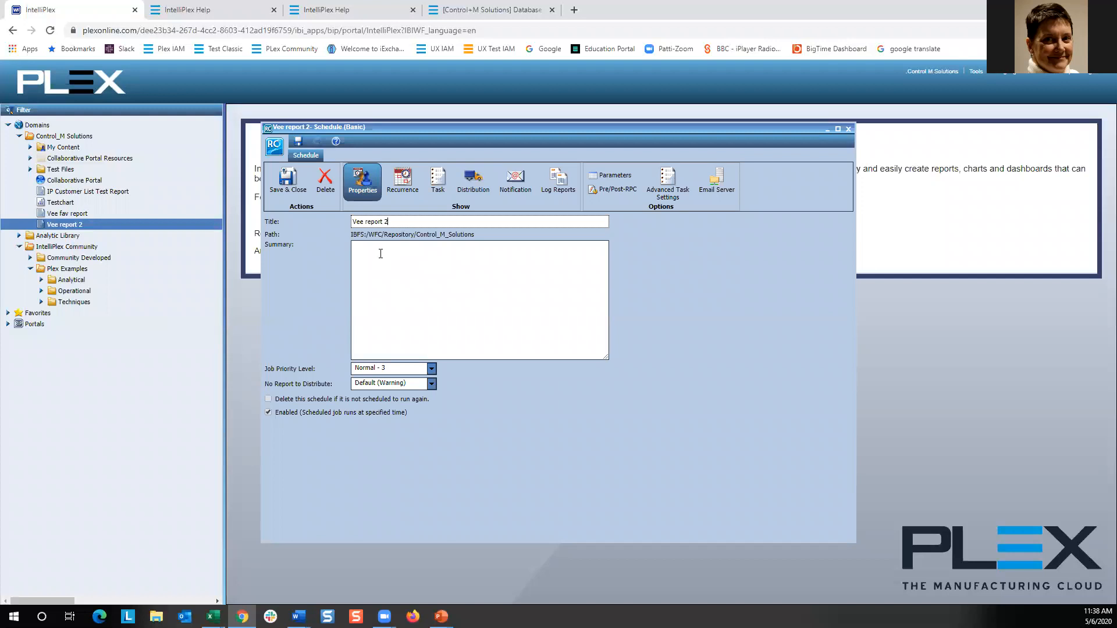
left_click(433, 182)
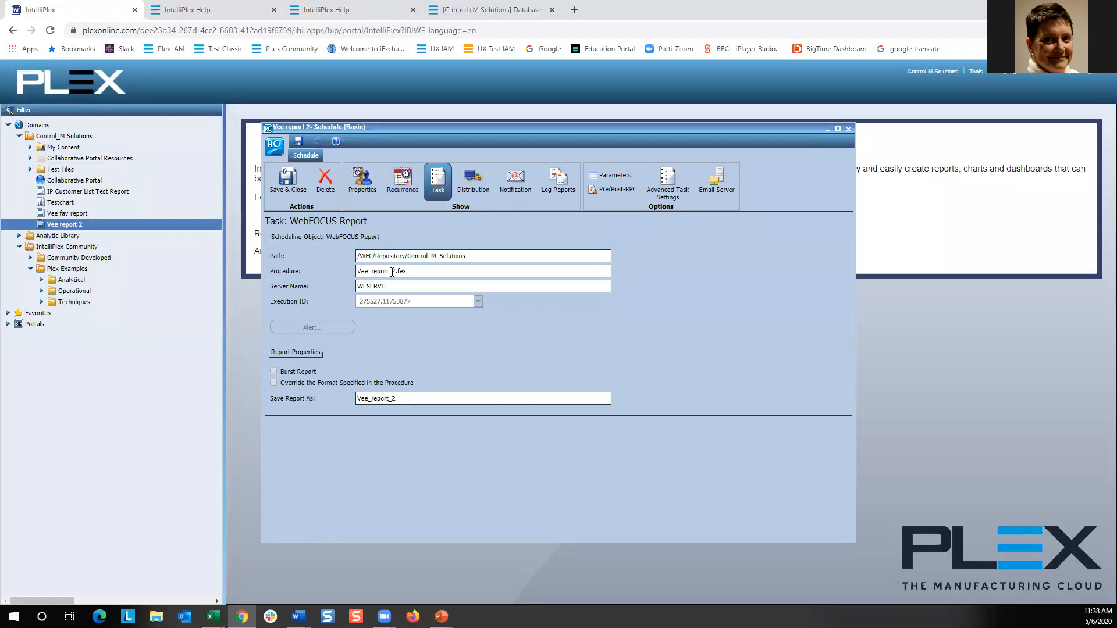
Set the schedule's recurrence to weekly on Tuesday and Thursday, starting at 8:00 AM.
left_click(404, 183)
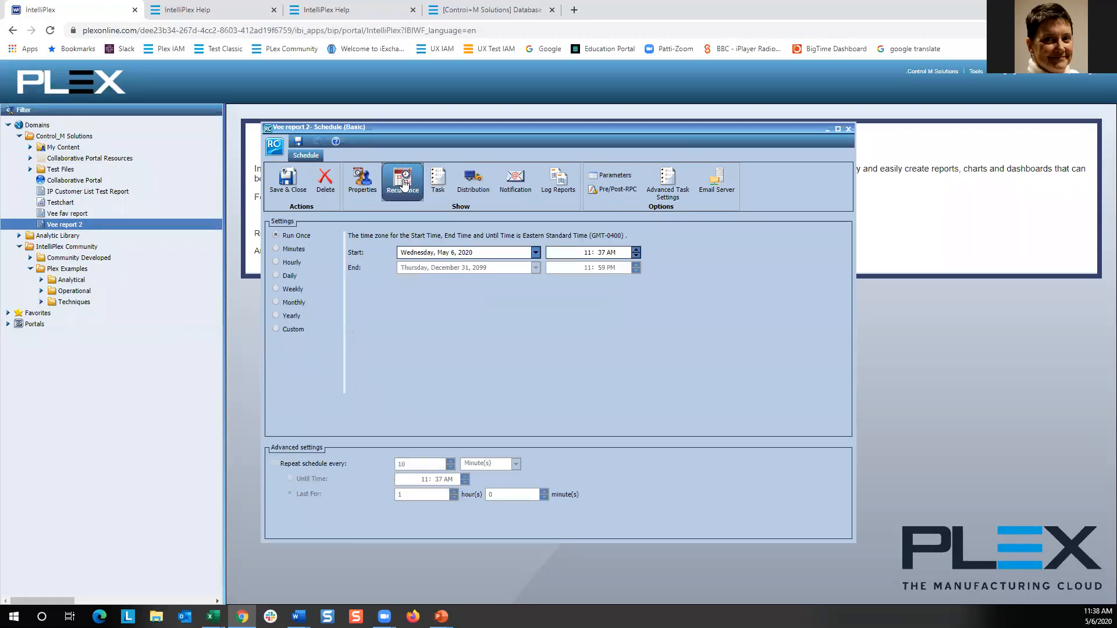
left_click(277, 289)
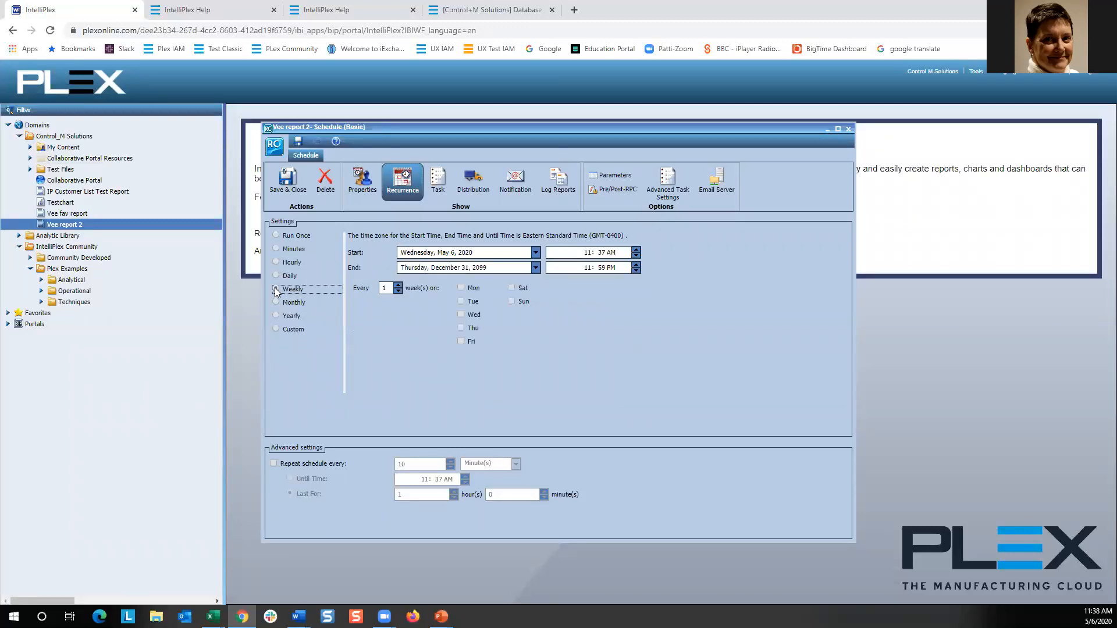
left_click(461, 302)
left_click(462, 329)
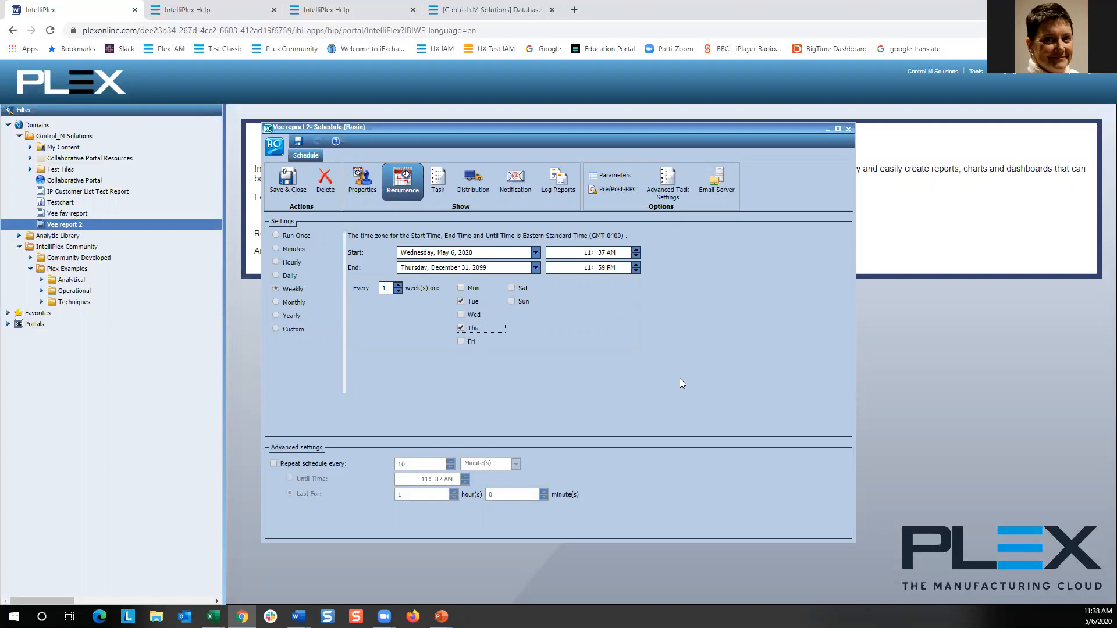
left_click(581, 252)
left_click(603, 251)
type("00")
left_click(580, 254)
type("8")
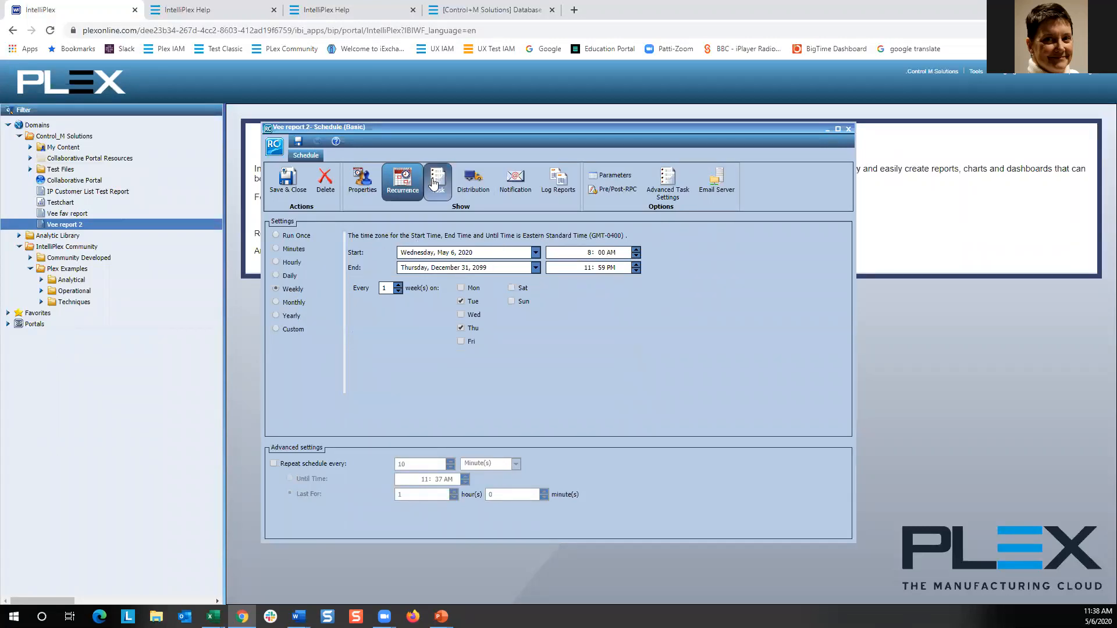
Set the email recipient in the Distribution settings to the user's saved e-mail address.
left_click(474, 185)
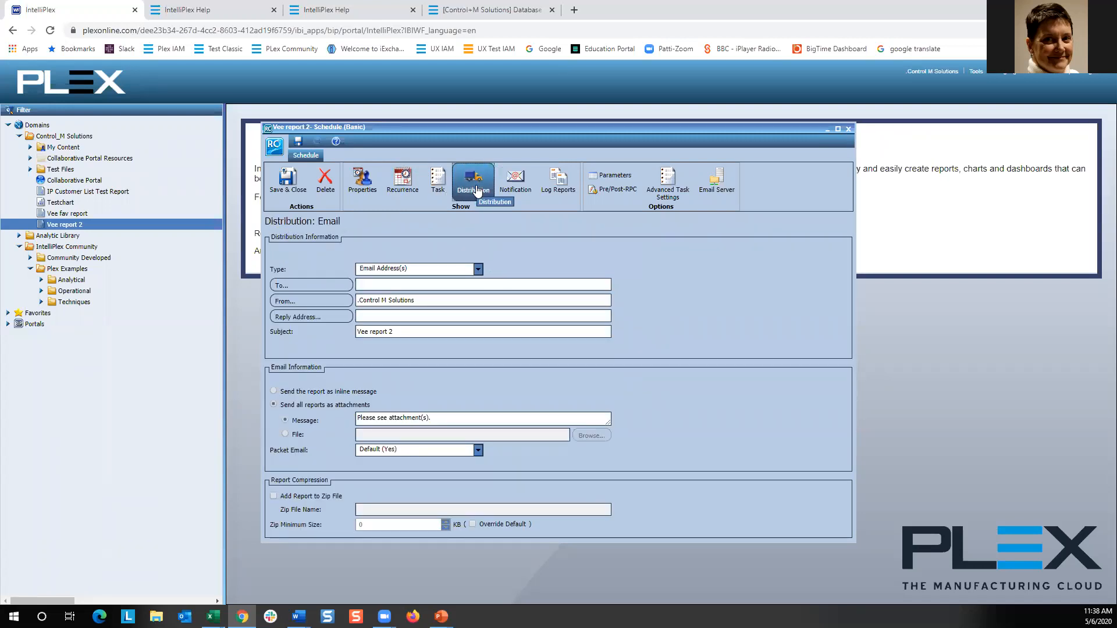
left_click(406, 284)
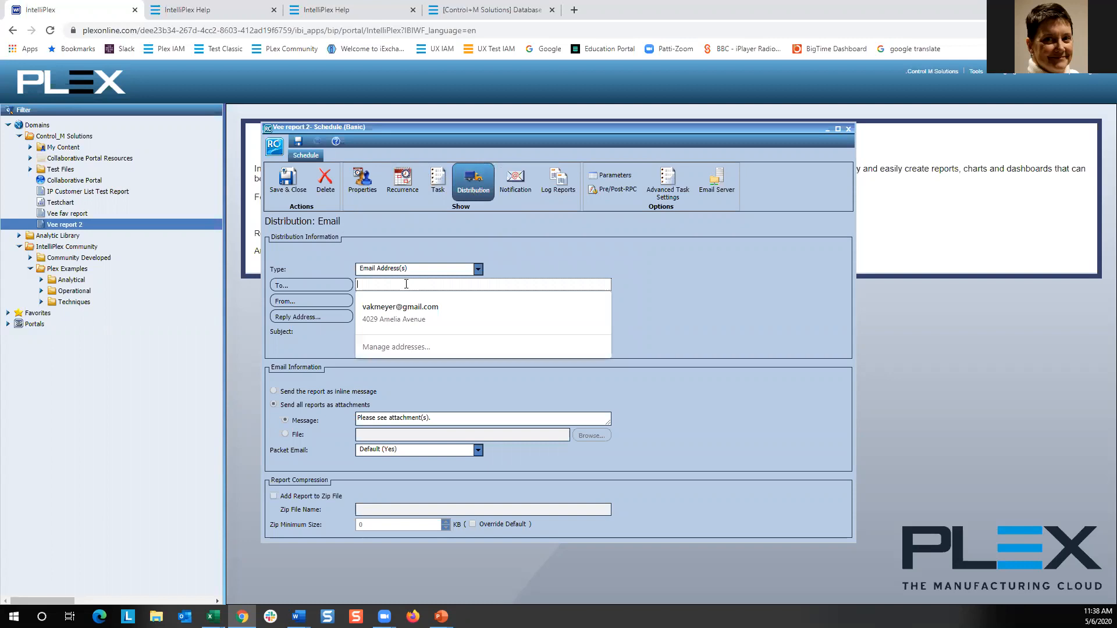
left_click(416, 301)
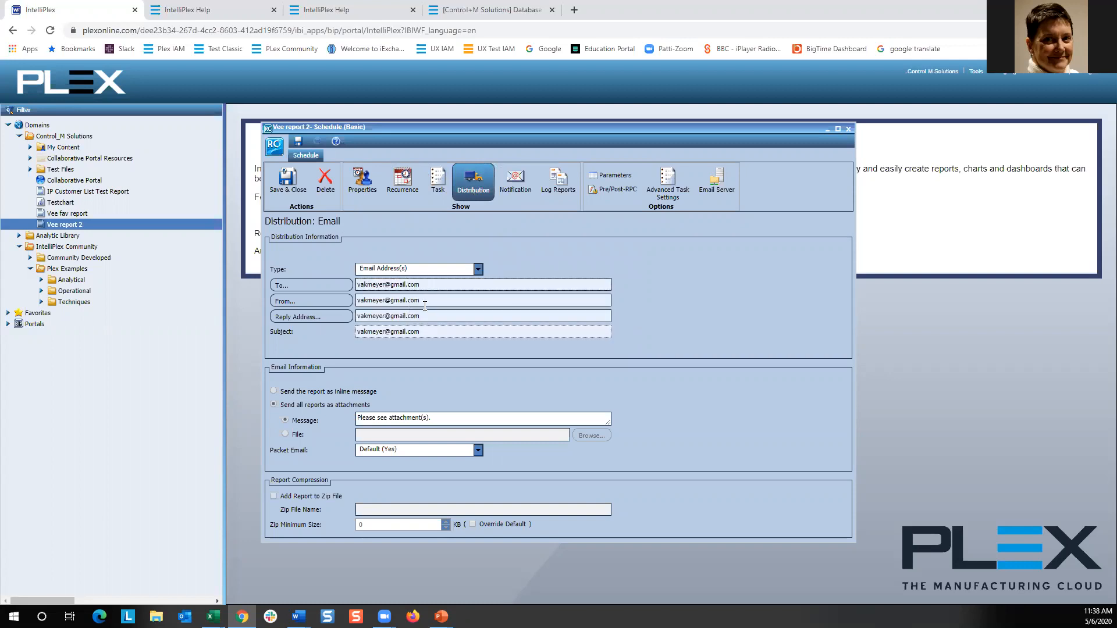
Set the schedule e-mail's subject to "New Report".
left_click_drag(425, 336, 347, 337)
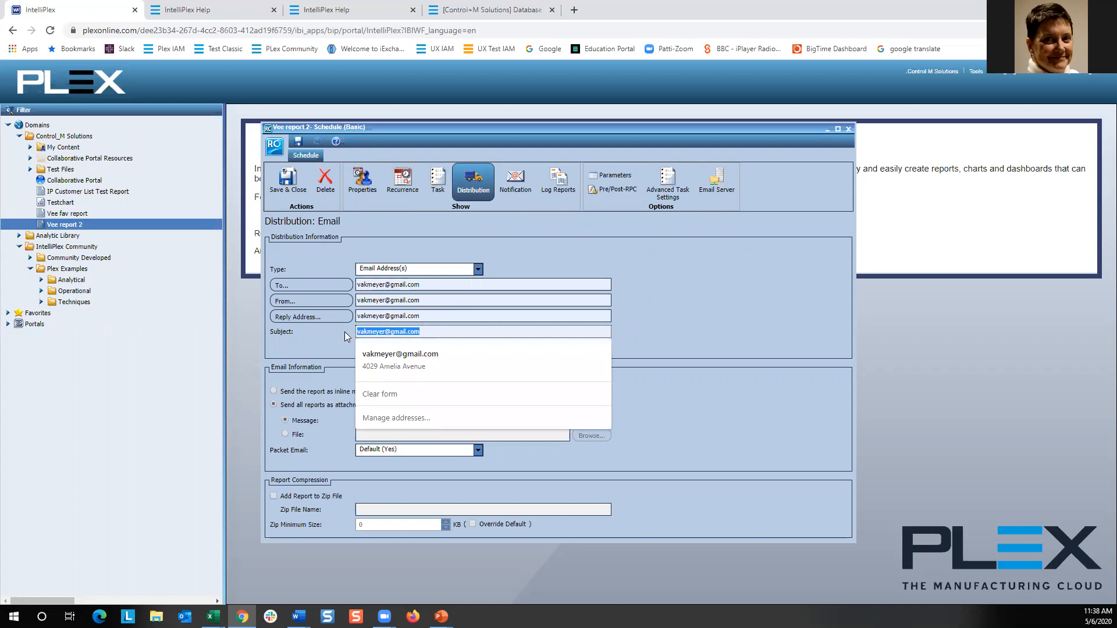
type("New Report")
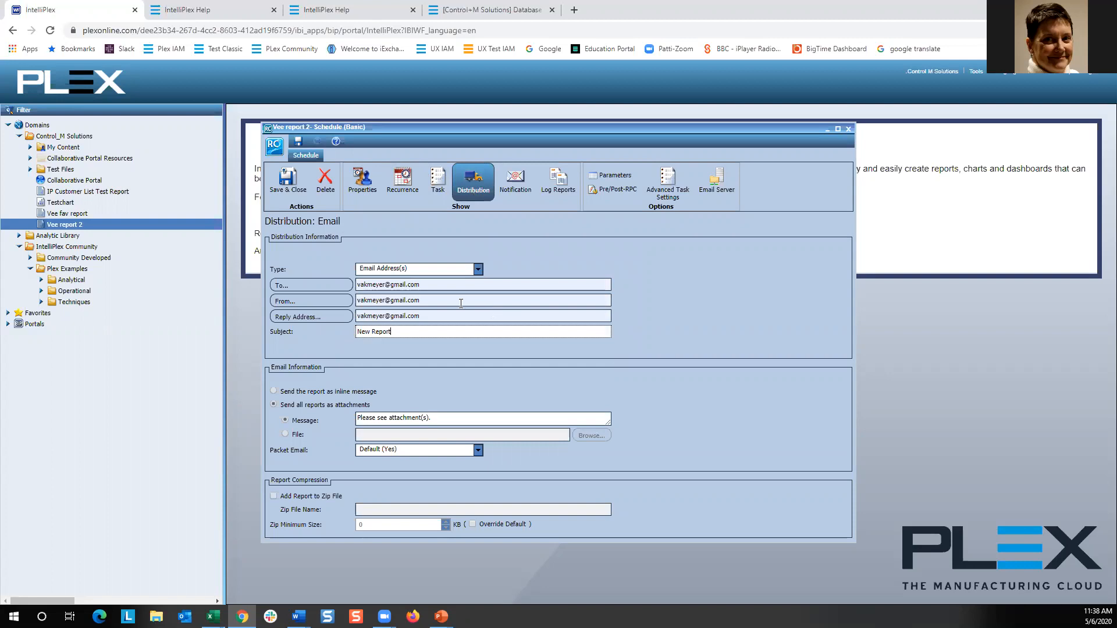
Add a second recipient's e-mail address to the To list, separated by a comma.
left_click(466, 284)
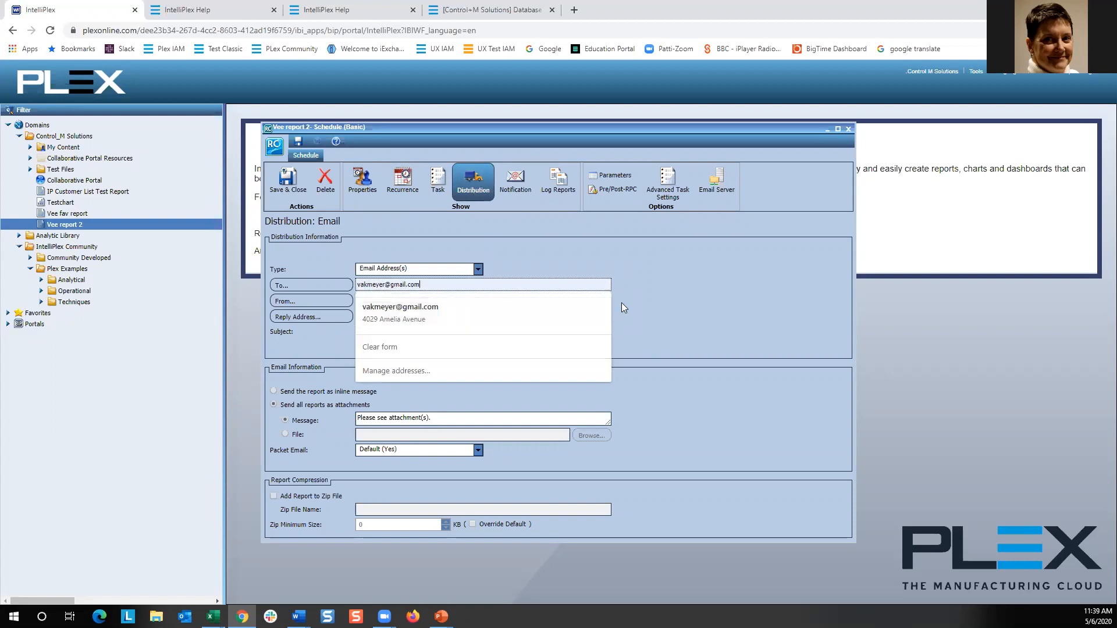
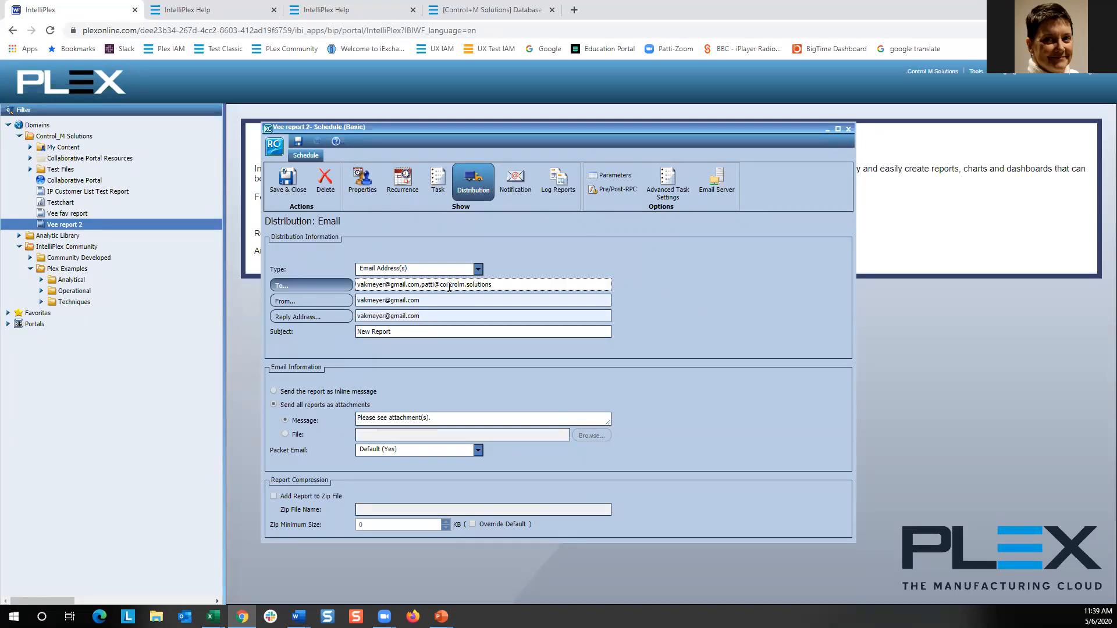
Review the notification type options for the schedule.
left_click(515, 185)
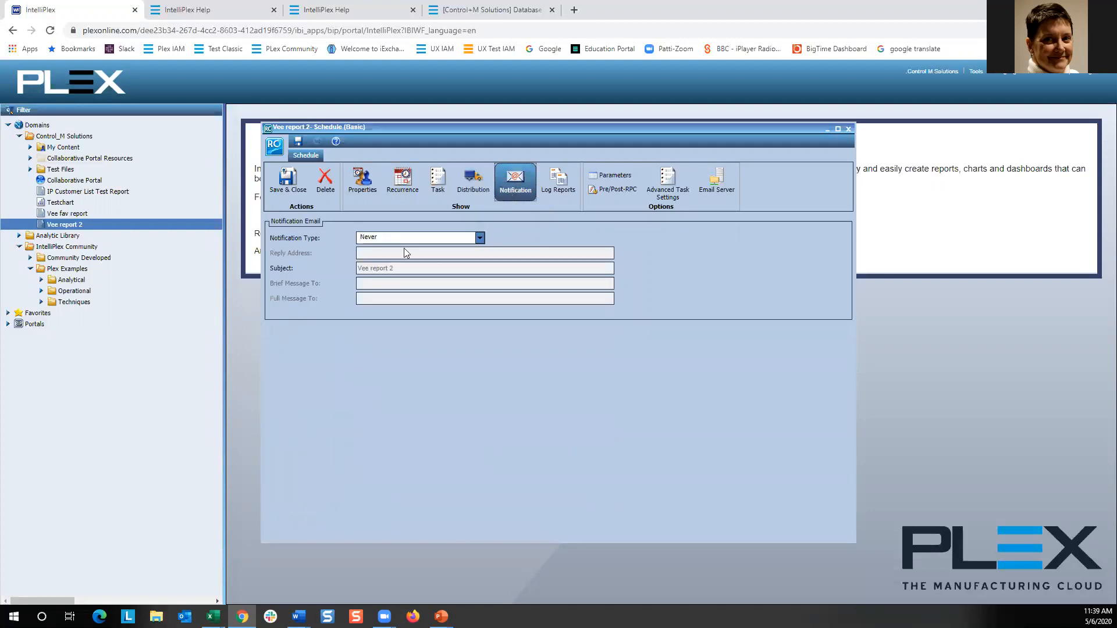
left_click(480, 238)
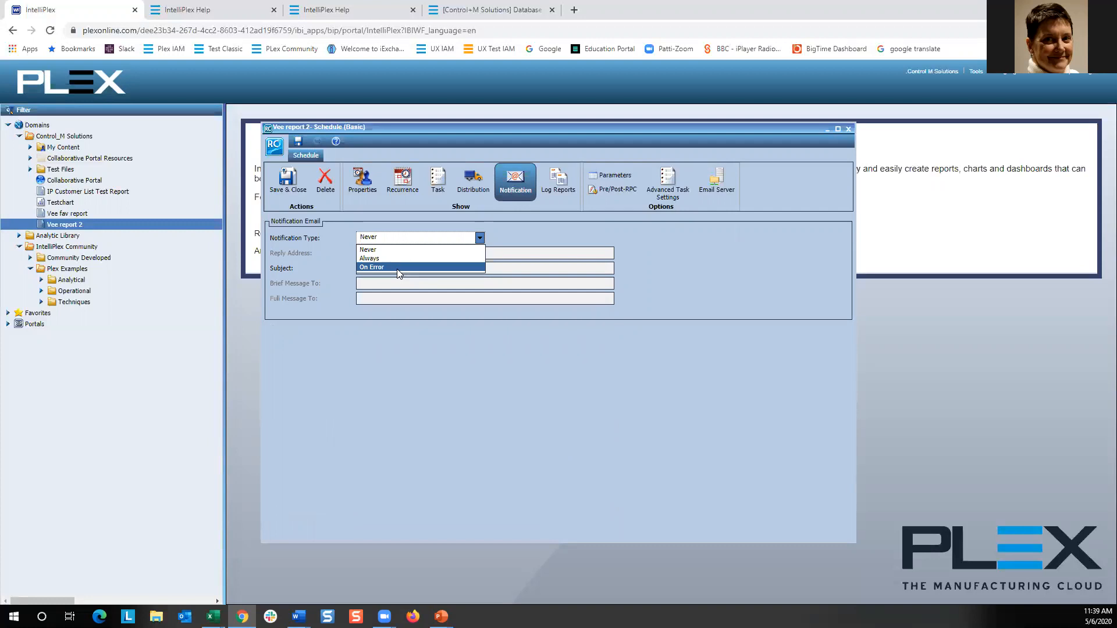
left_click(538, 226)
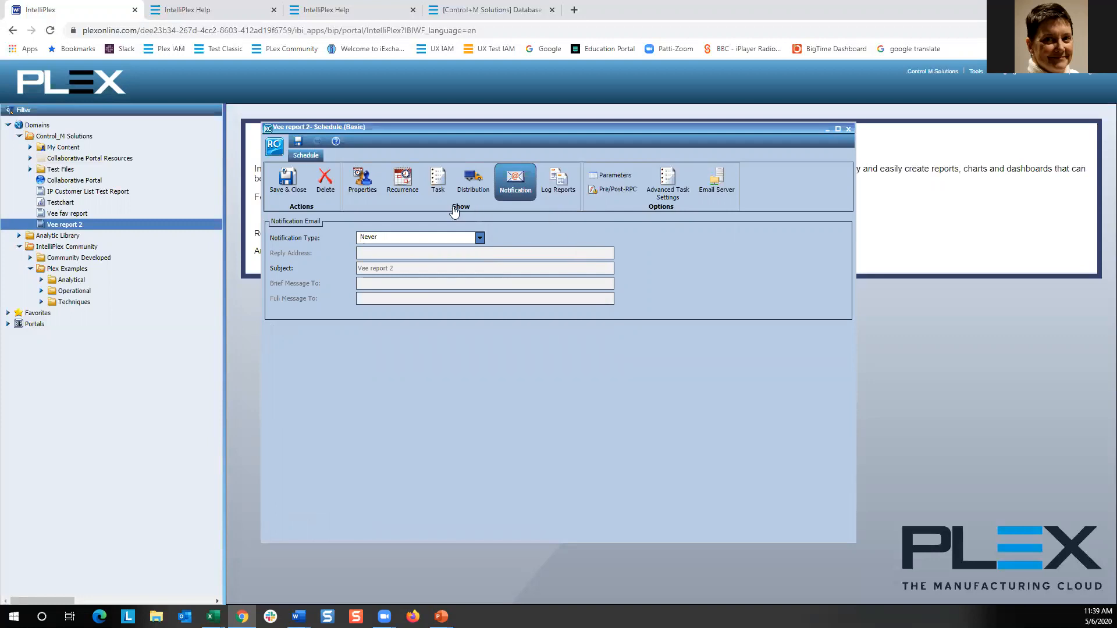
Save the schedule with the title "Sched Vee report 2".
left_click(298, 192)
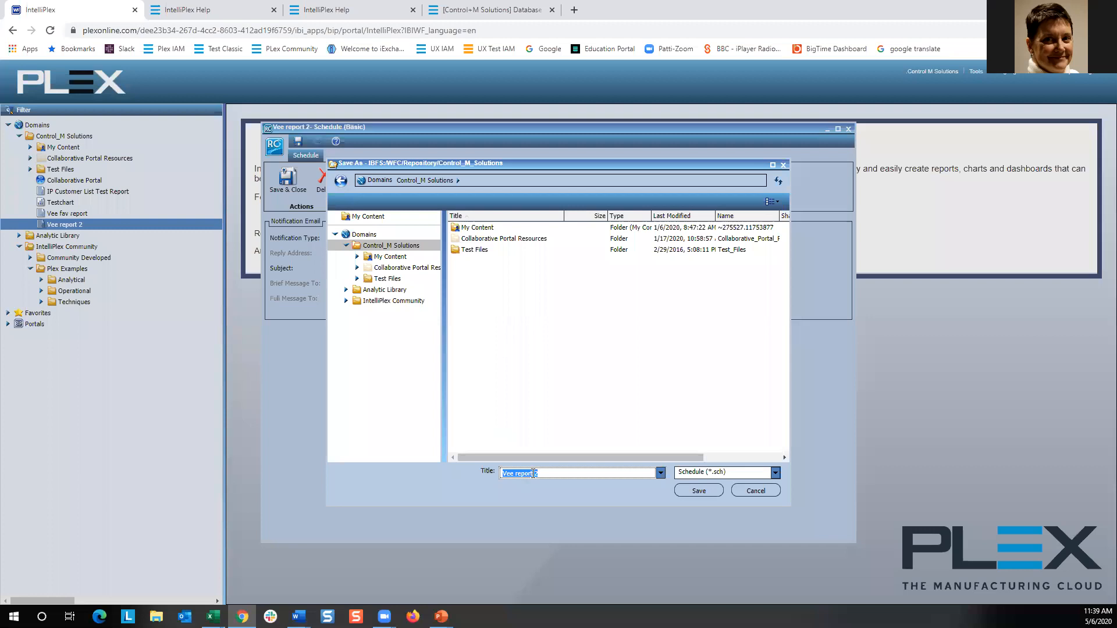
left_click(504, 473)
type("Sched")
left_click(700, 491)
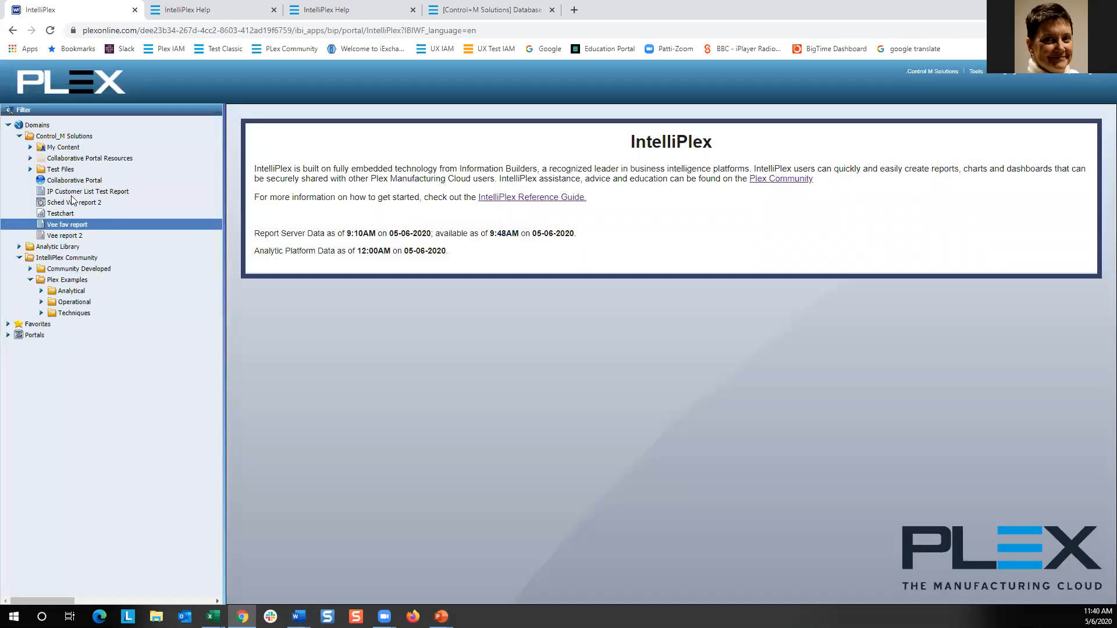
Publish the schedule "Sched Vee report 2".
left_click(76, 203)
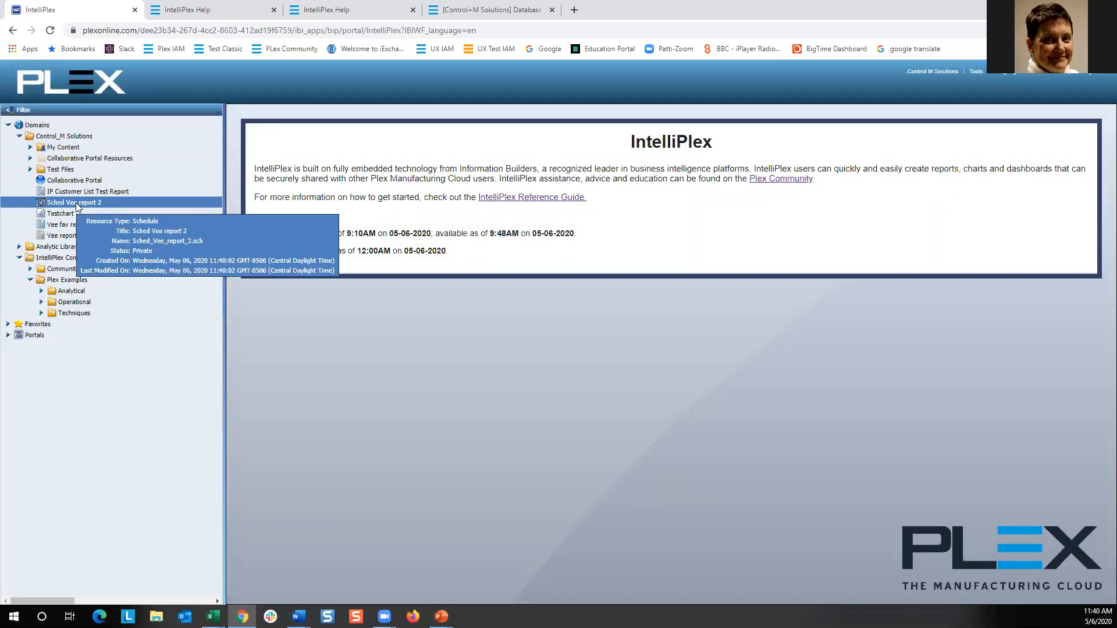
right_click(76, 202)
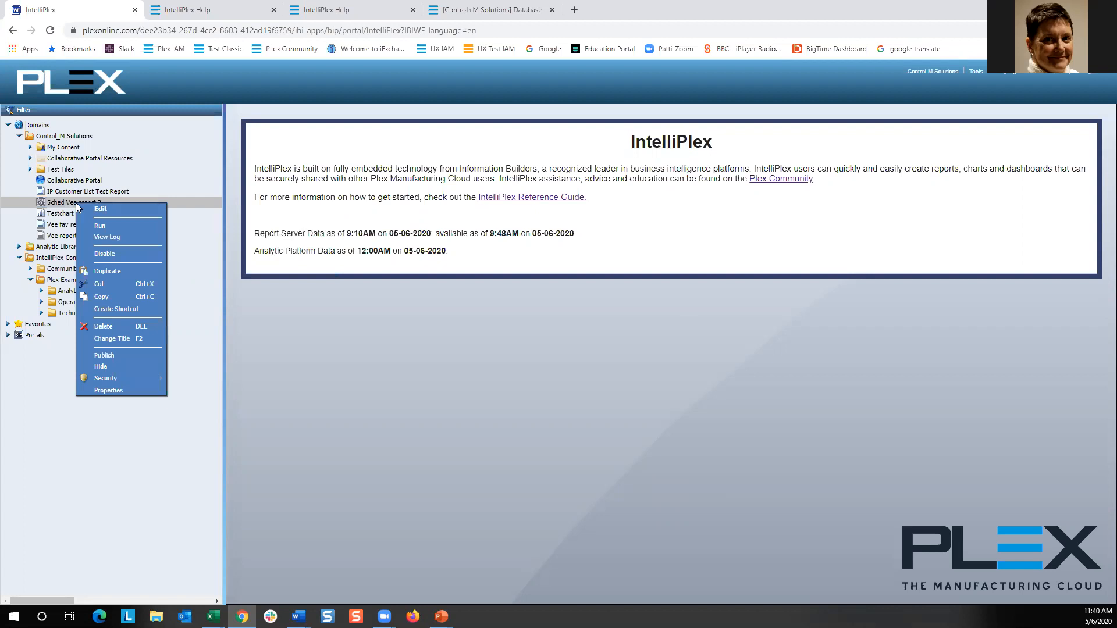
left_click(105, 356)
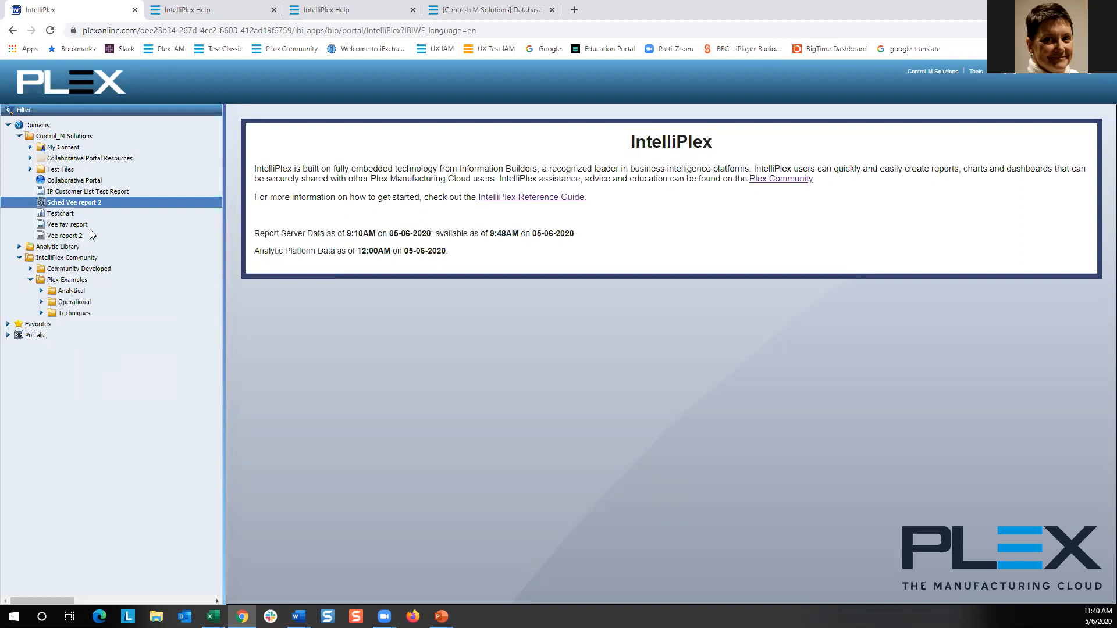
Publish the report "Vee report 2".
left_click(60, 237)
right_click(59, 236)
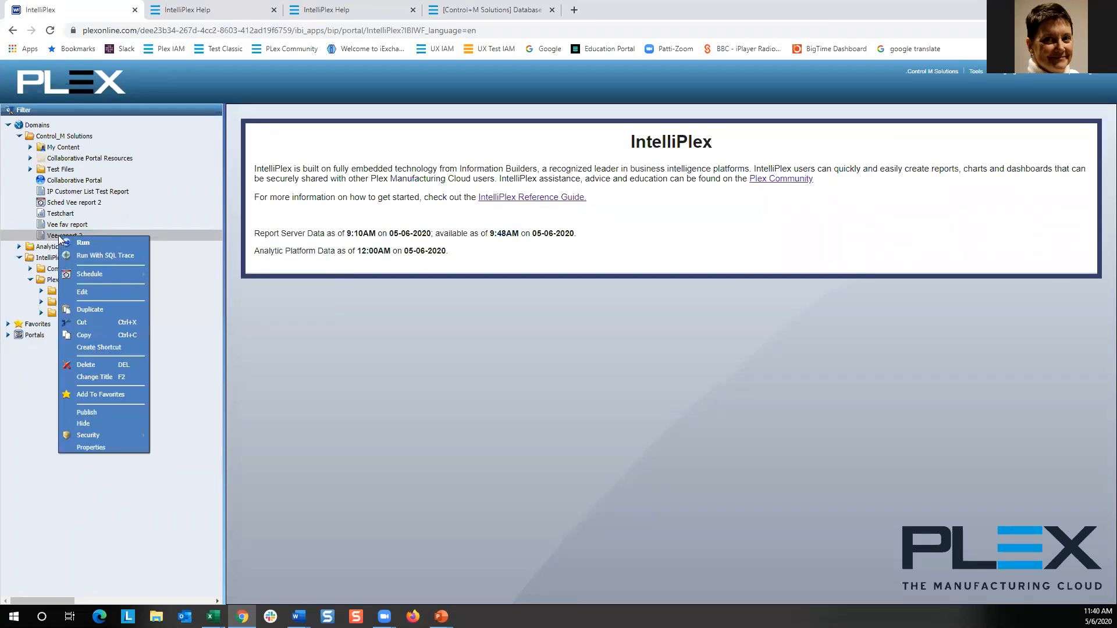
left_click(130, 413)
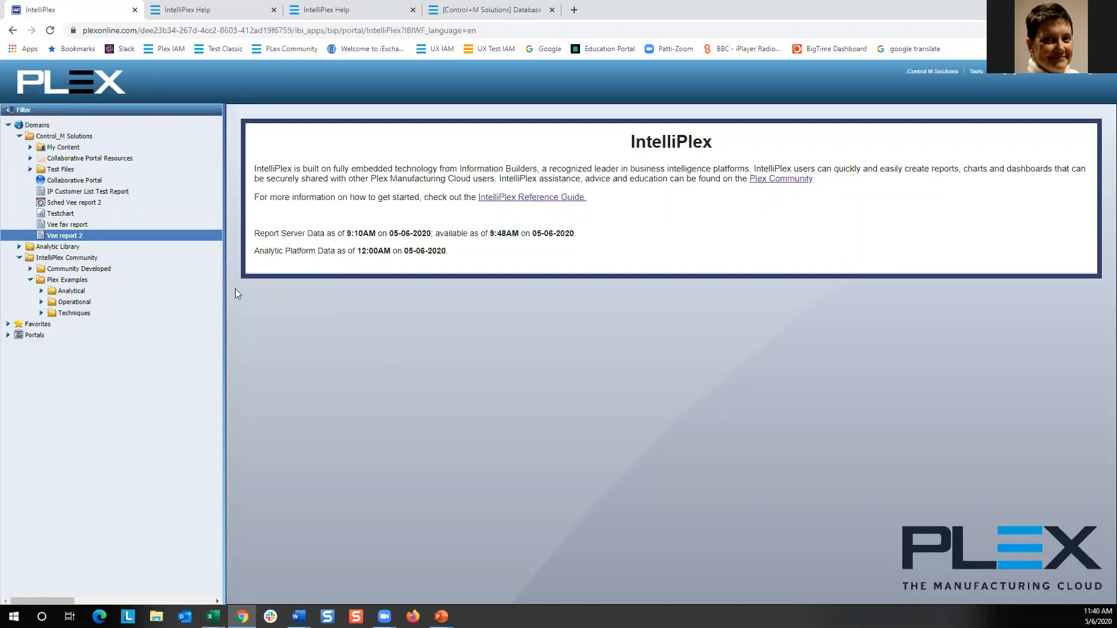
Open "Vee fav report" for editing and enlarge its editor window.
left_click(69, 226)
right_click(69, 227)
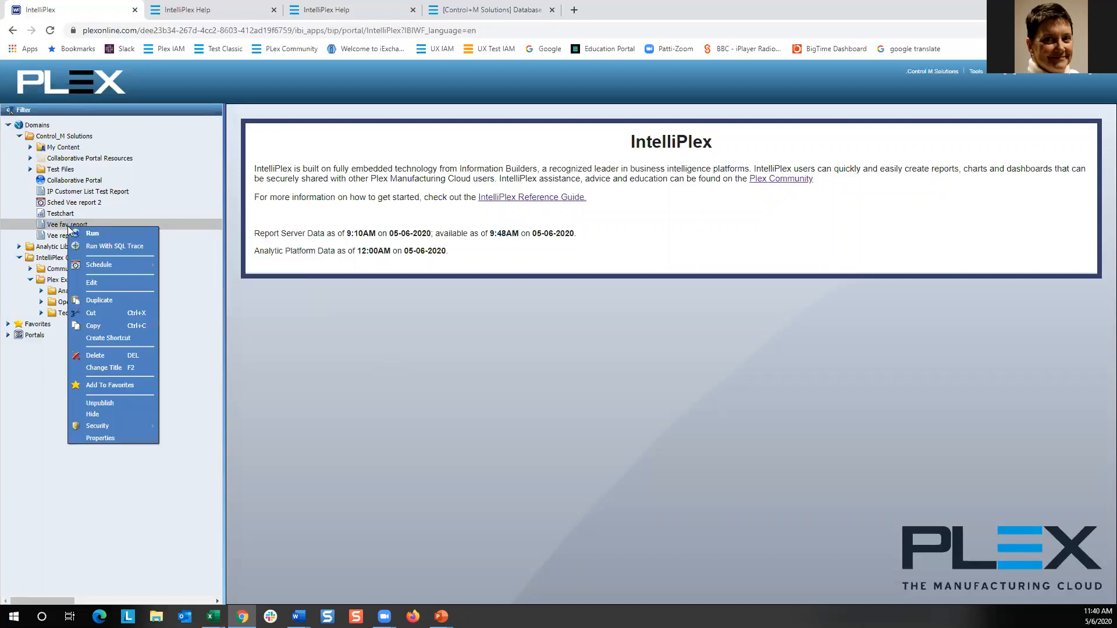
mouse_move(54, 226)
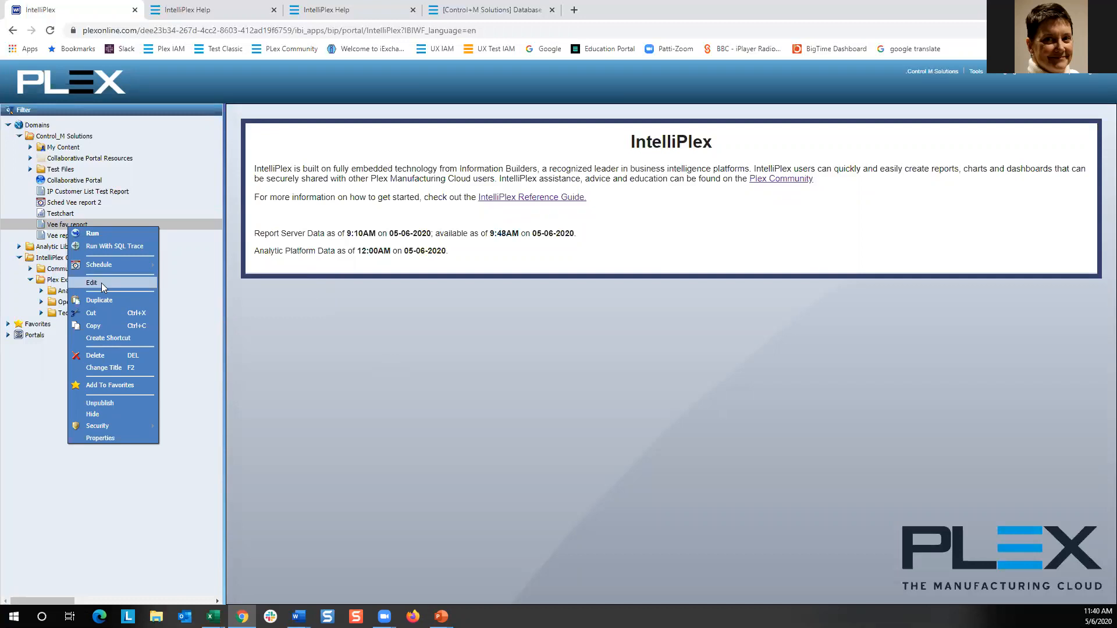
left_click(101, 282)
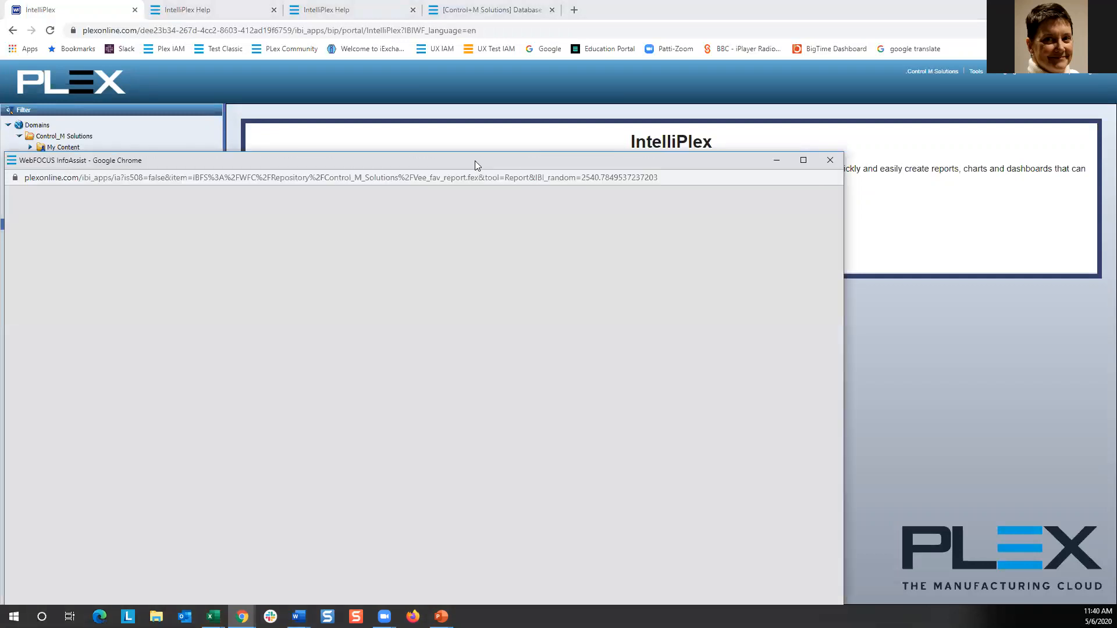
left_click_drag(475, 161, 559, 71)
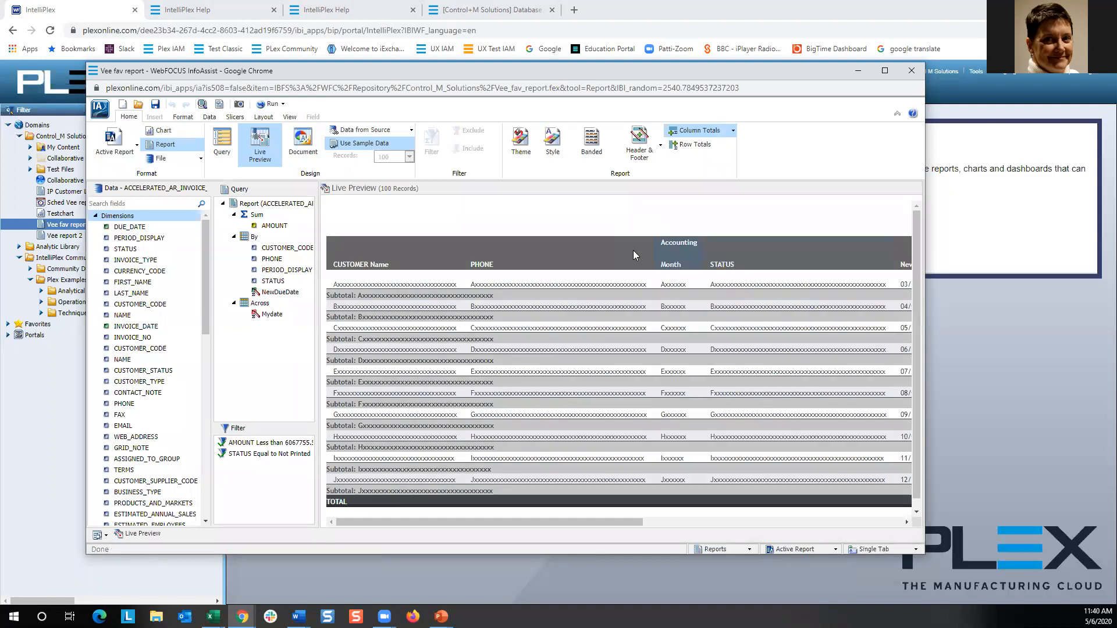
Delete the PHONE, Accounting Month and STATUS columns from the report.
right_click(544, 257)
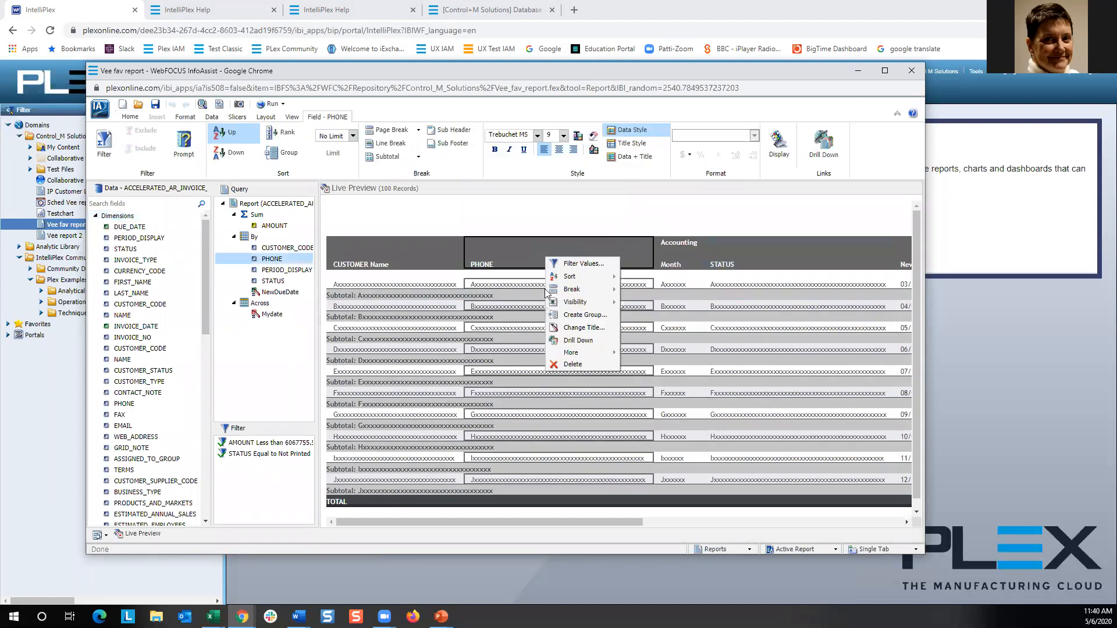
left_click(572, 365)
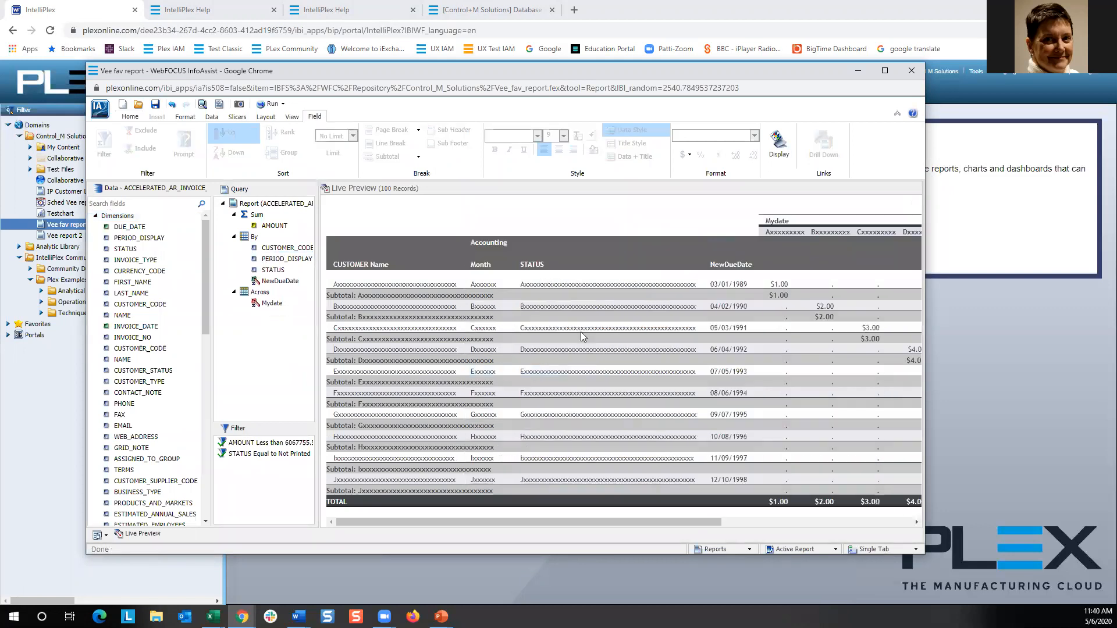
right_click(492, 263)
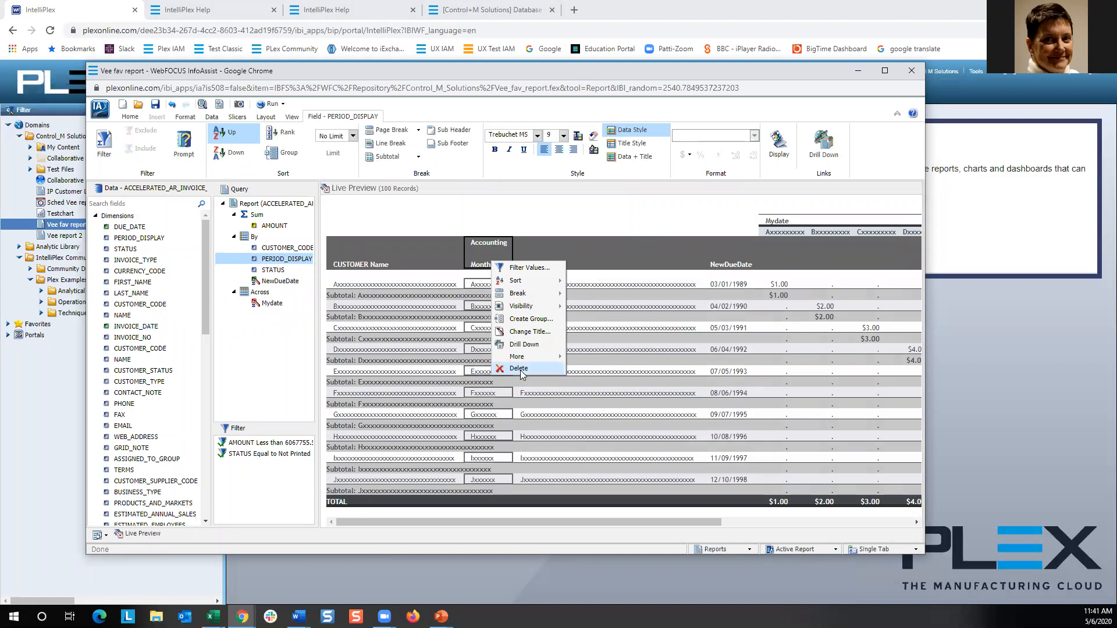
left_click(520, 369)
right_click(524, 242)
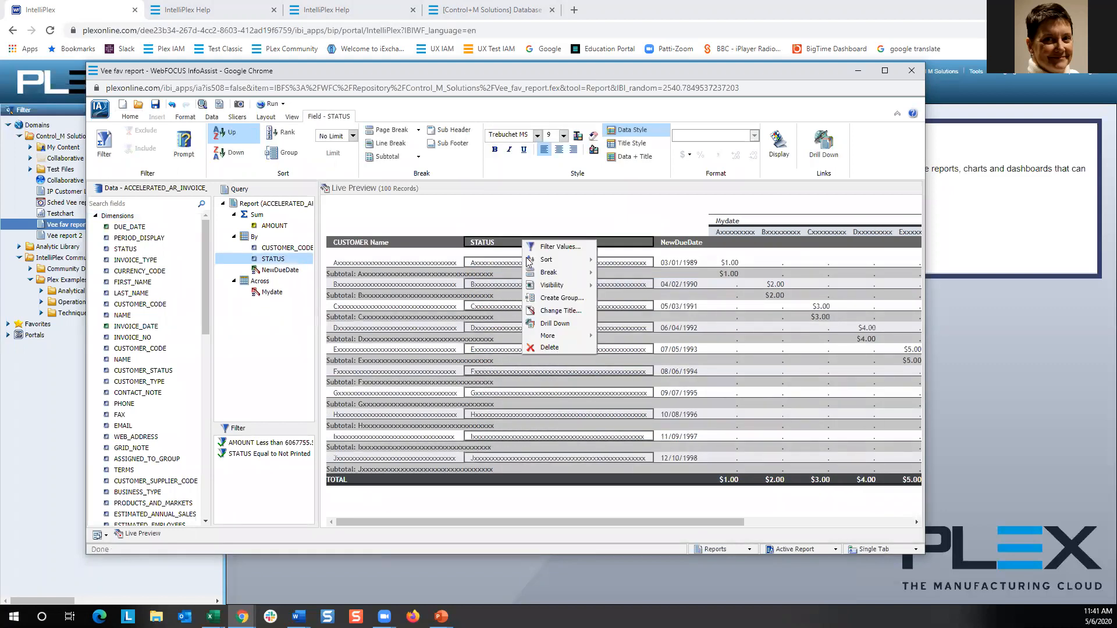
left_click(549, 348)
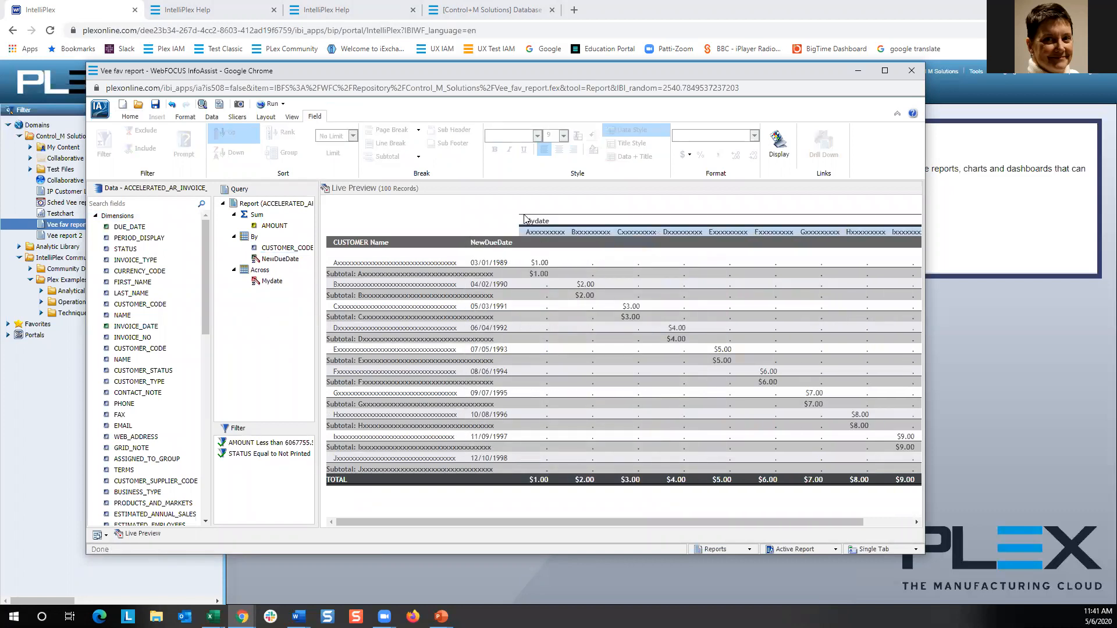
Delete the Mydate across field and the NewDueDate column.
right_click(536, 224)
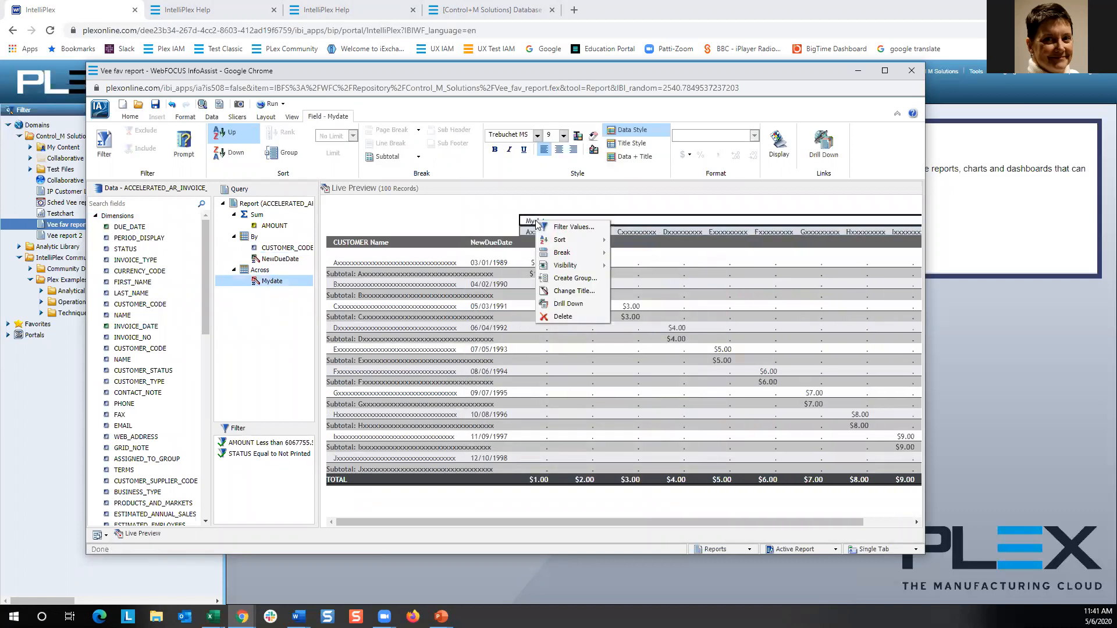
left_click(562, 319)
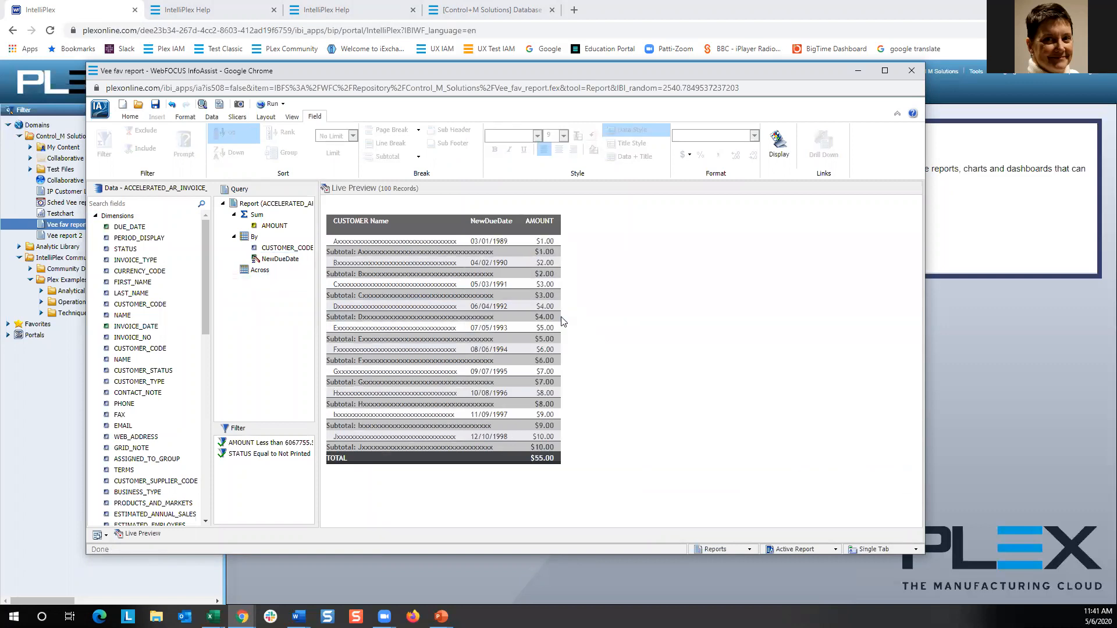
right_click(492, 218)
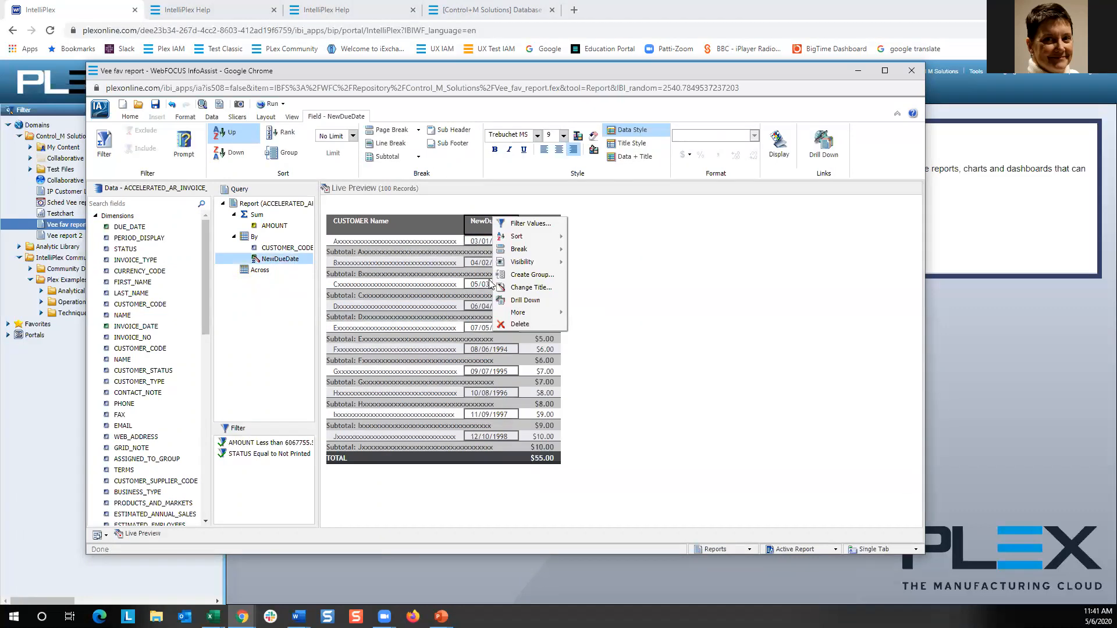
left_click(521, 324)
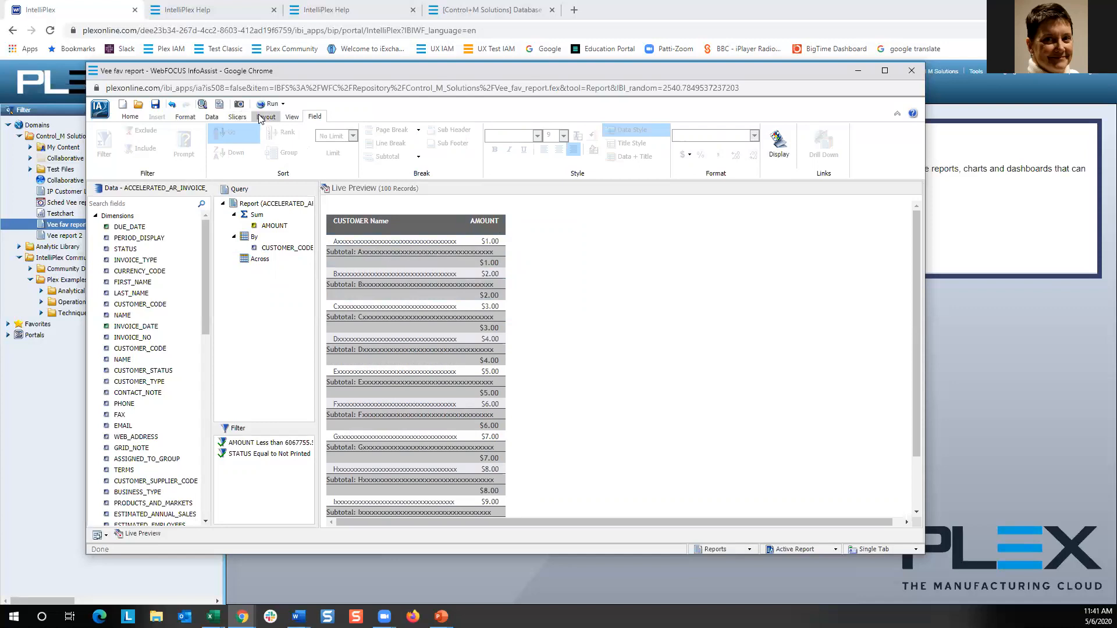
Run the report and return to the live preview.
left_click(270, 104)
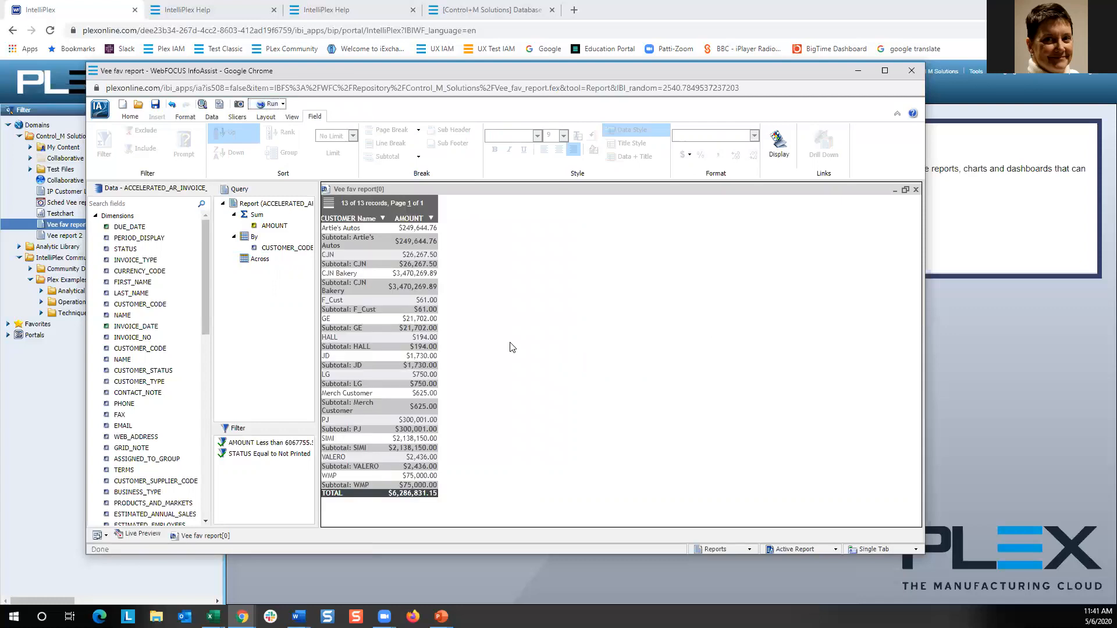
left_click(137, 535)
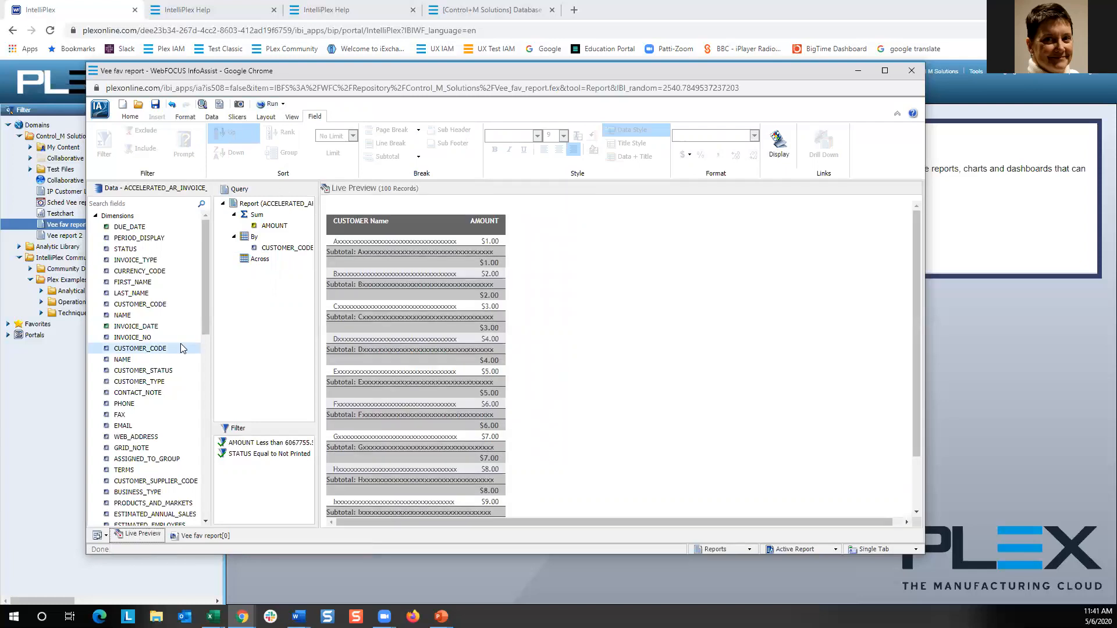
Convert the report into a bar chart and run it.
left_click(184, 117)
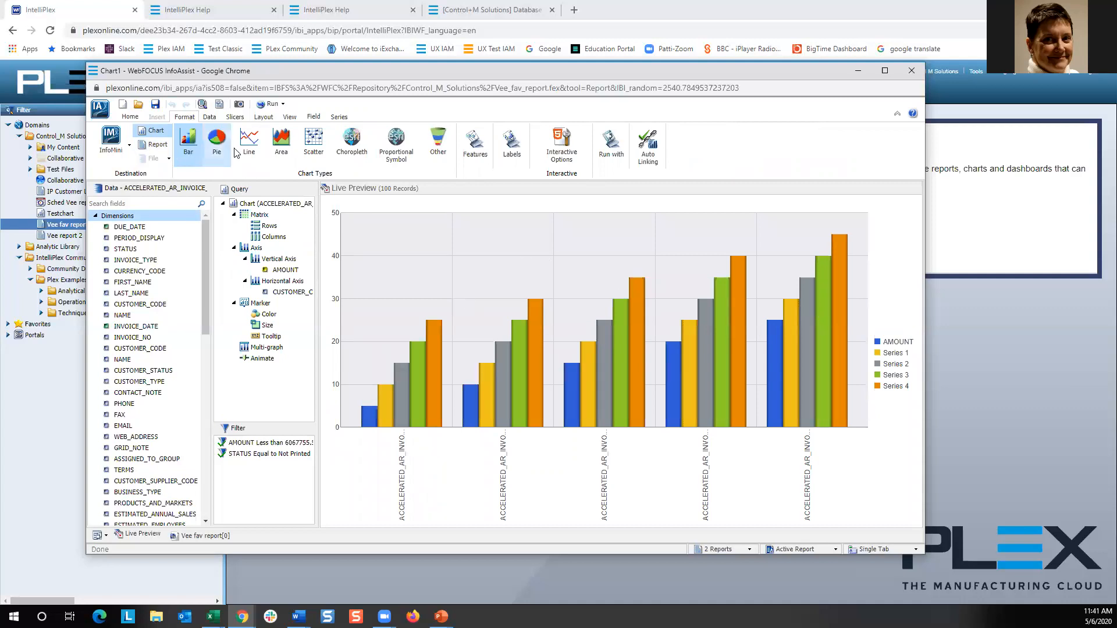
left_click(277, 104)
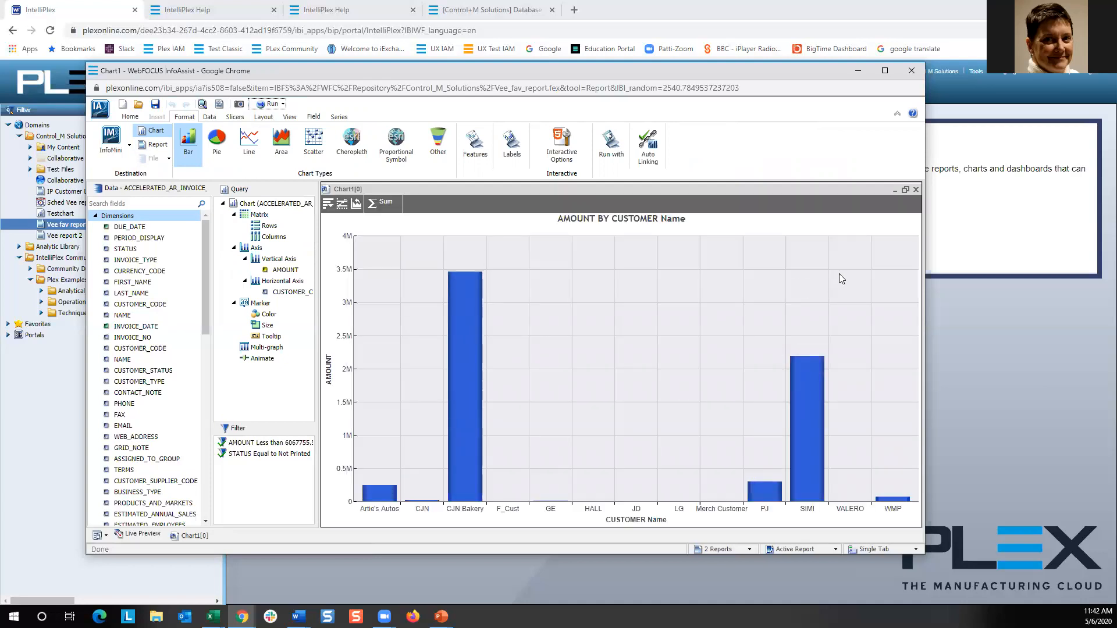
Examine the chart's bar tooltips and its toolbar options.
mouse_move(468, 317)
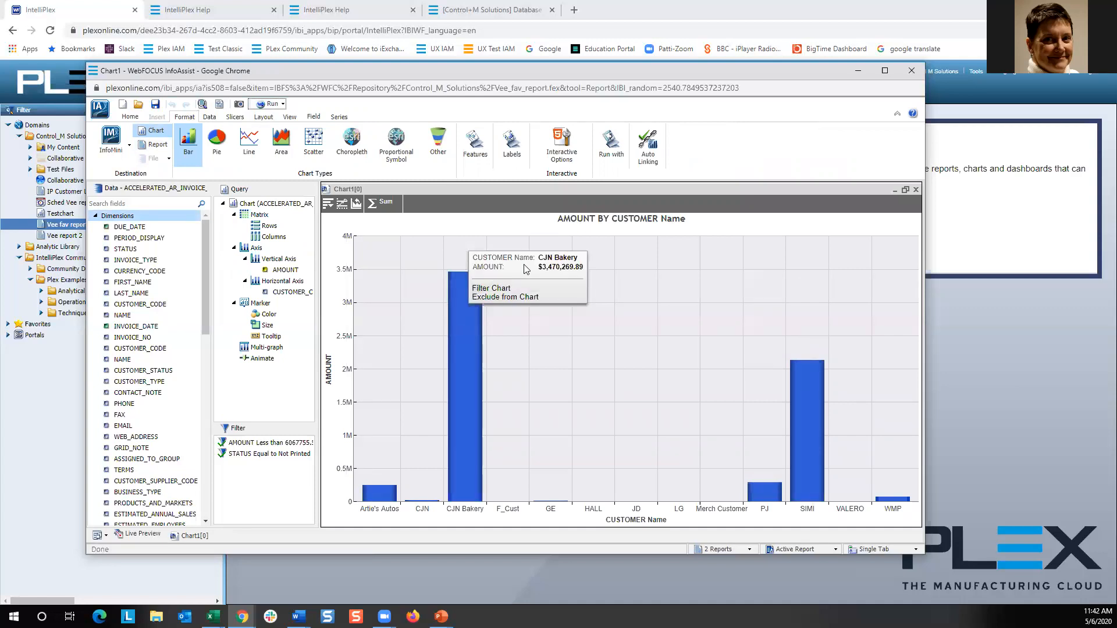
mouse_move(376, 496)
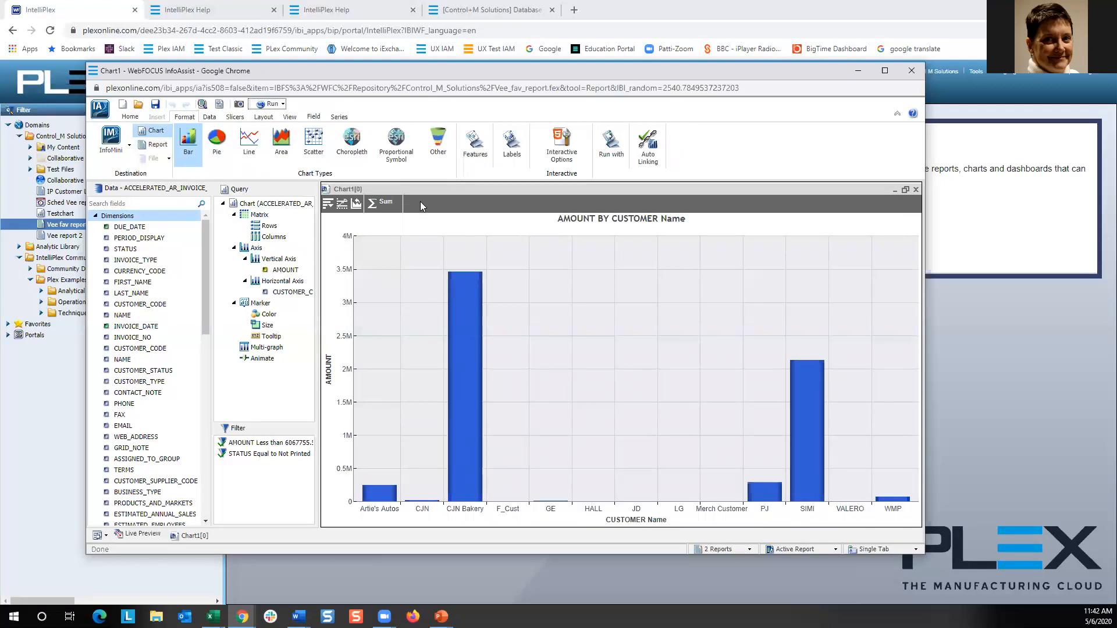
left_click(329, 205)
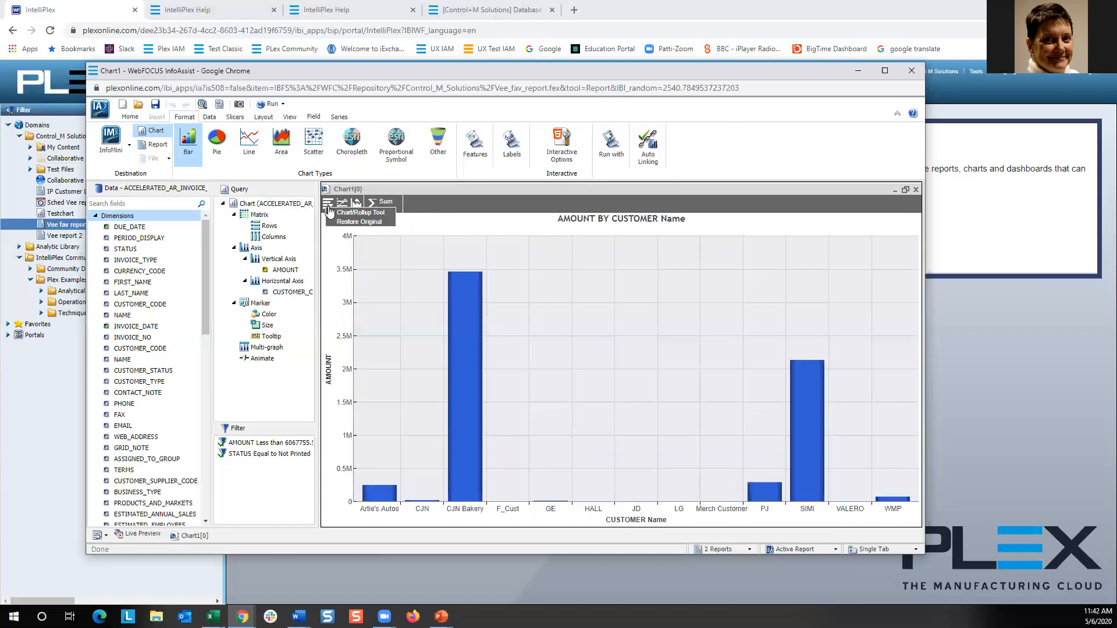
left_click(424, 222)
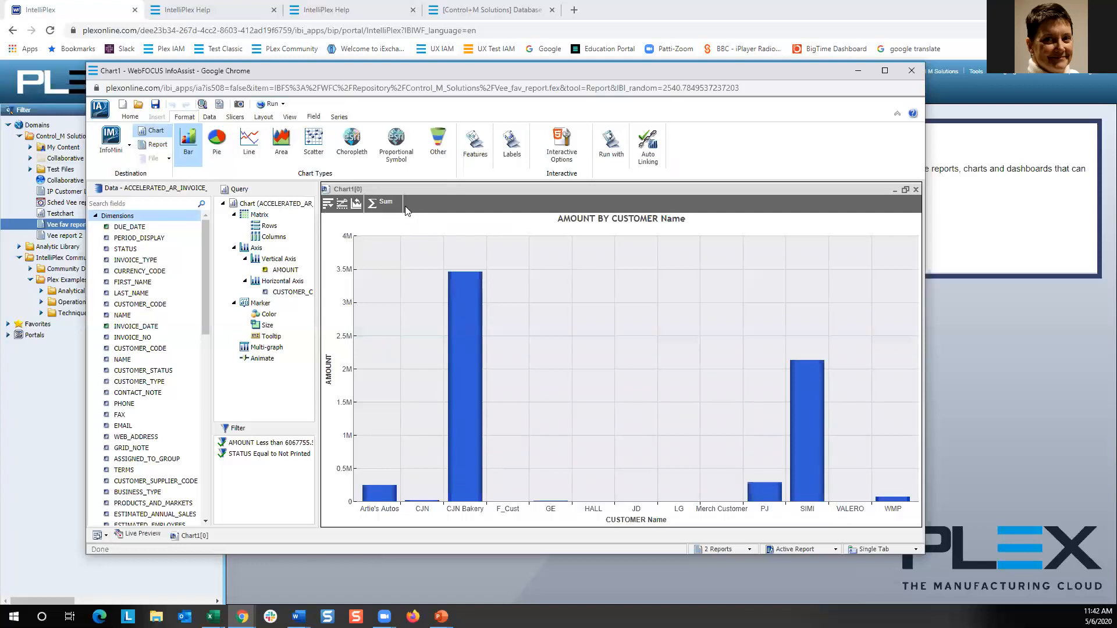
Change the chart type to Line and run the chart.
left_click(256, 146)
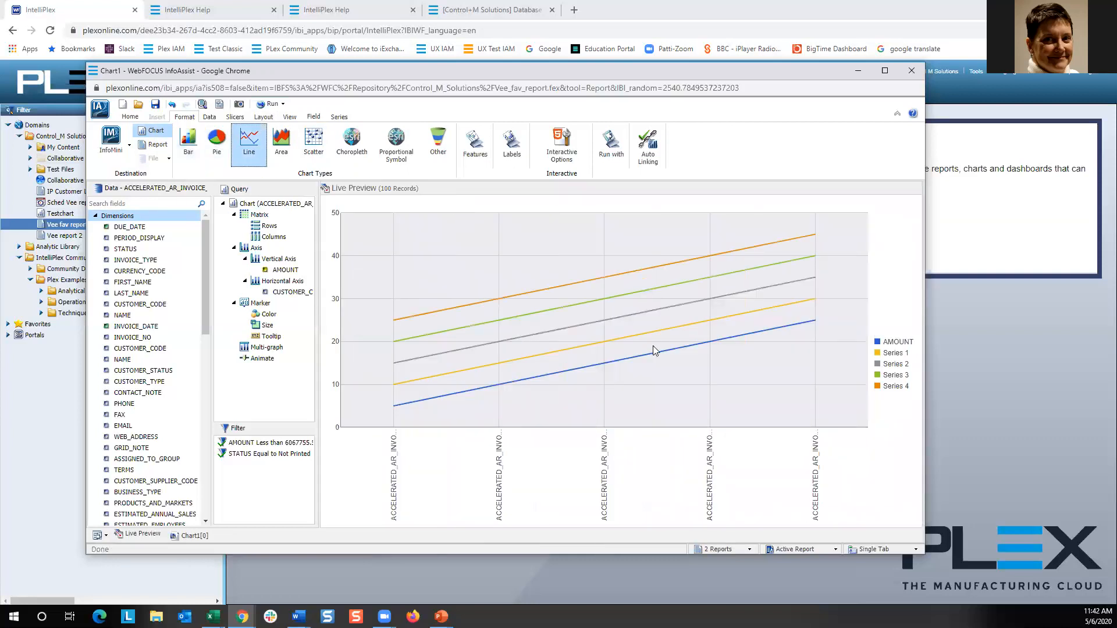
left_click(272, 103)
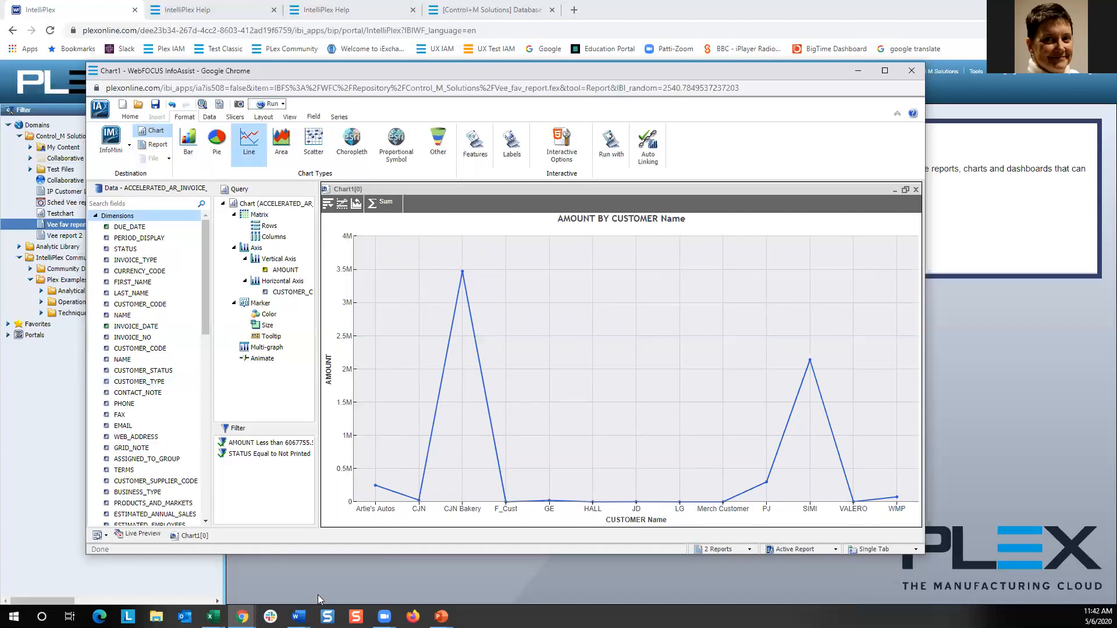
Switch to the PowerPoint slide show.
left_click(441, 616)
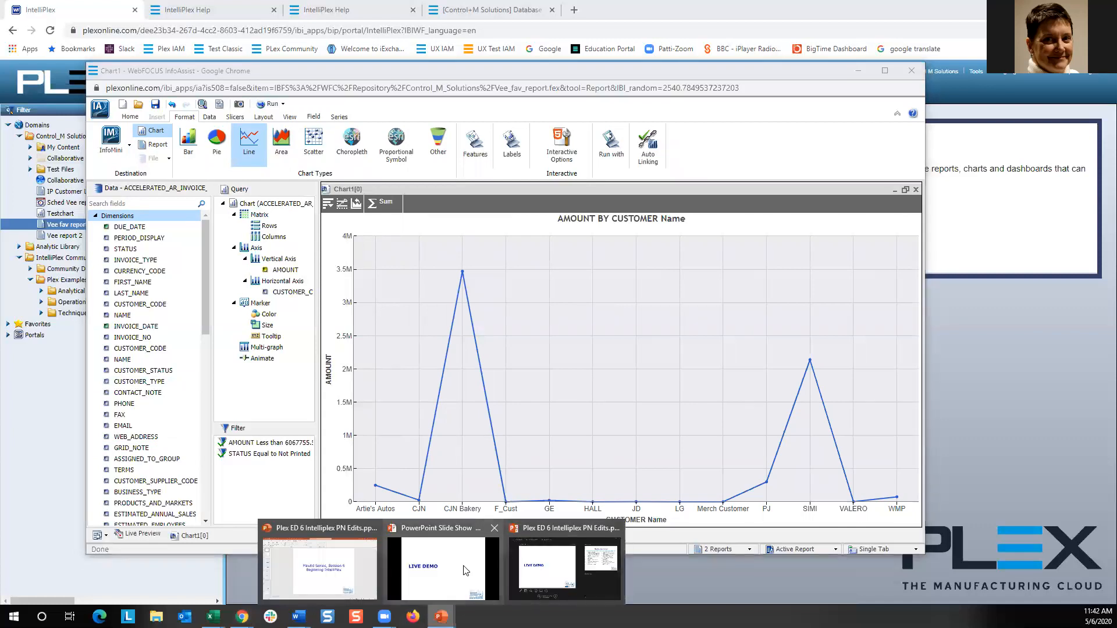
left_click(436, 573)
left_click(497, 452)
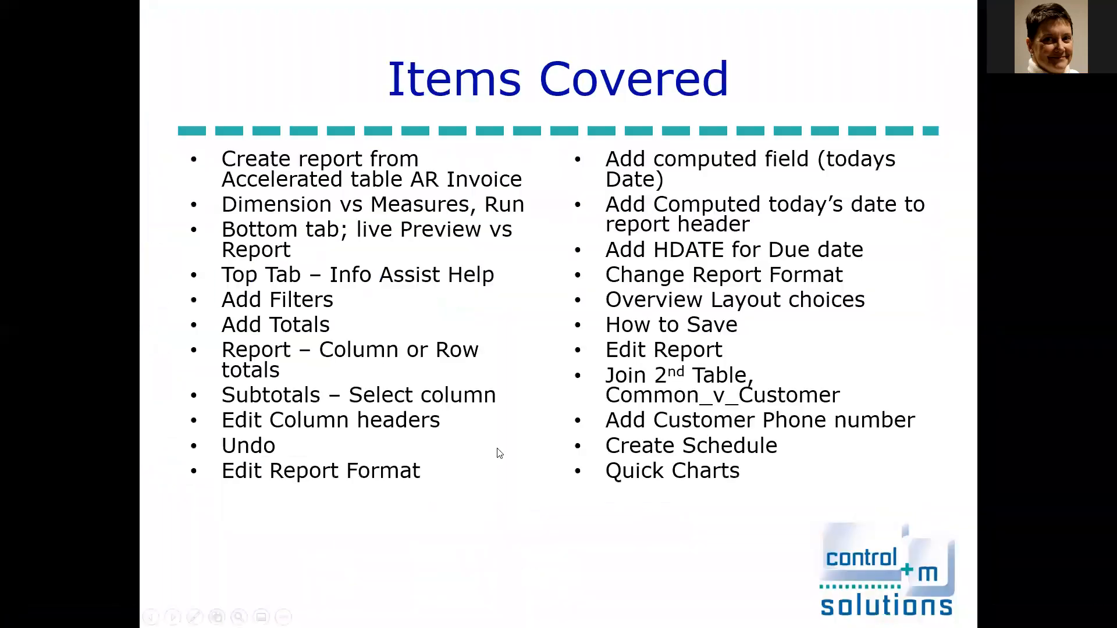